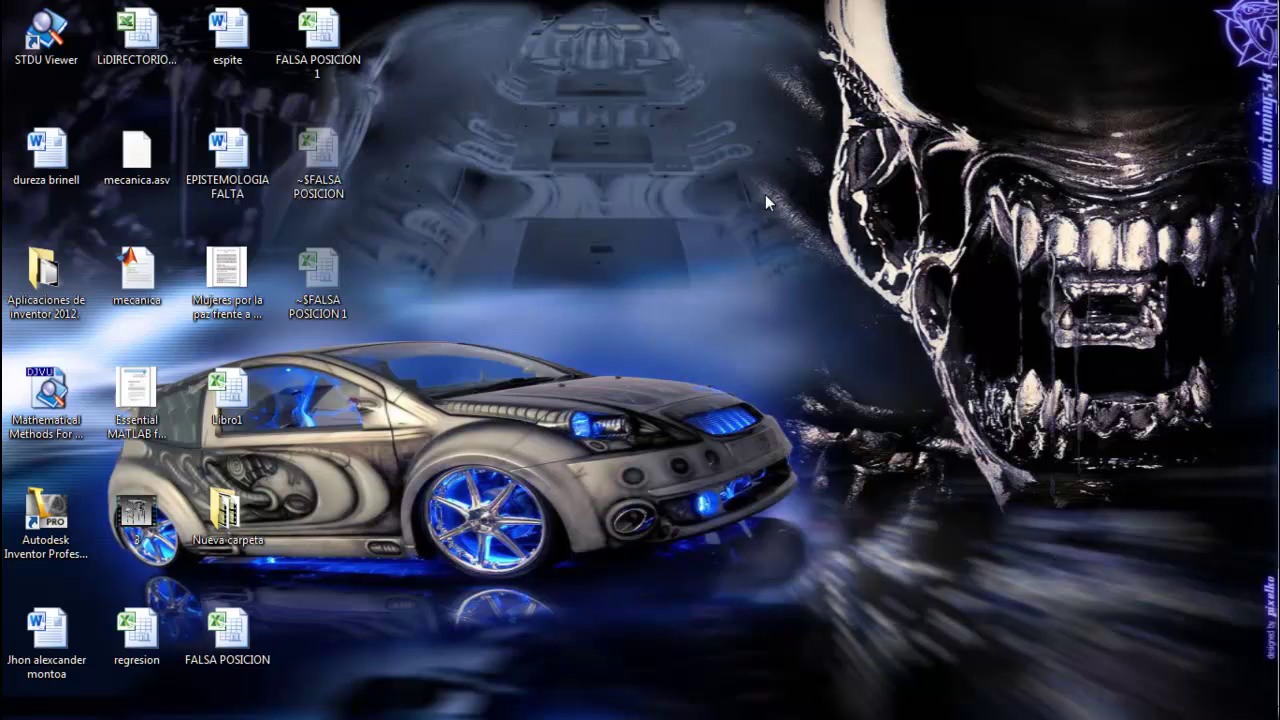
# - Restore the 'dureza brinell' Word document and highlight its title and the given value P=250
pyautogui.moveTo(1276, 230)
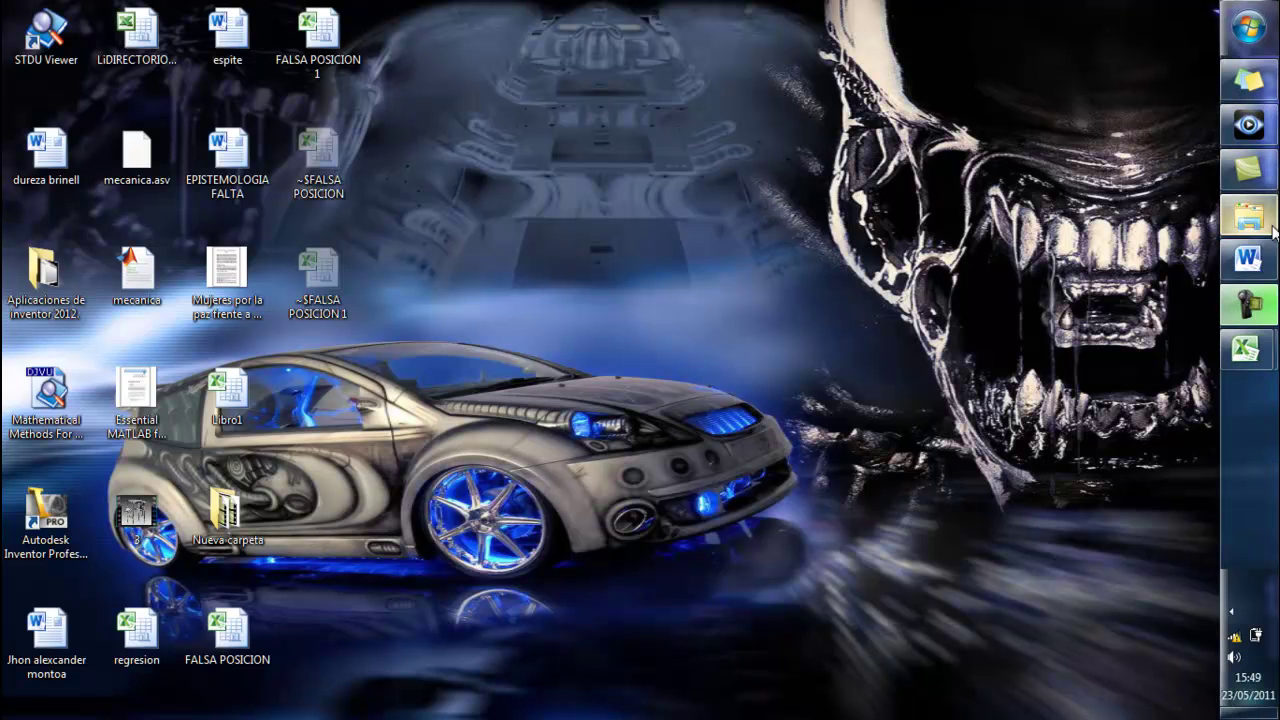
pyautogui.click(1248, 259)
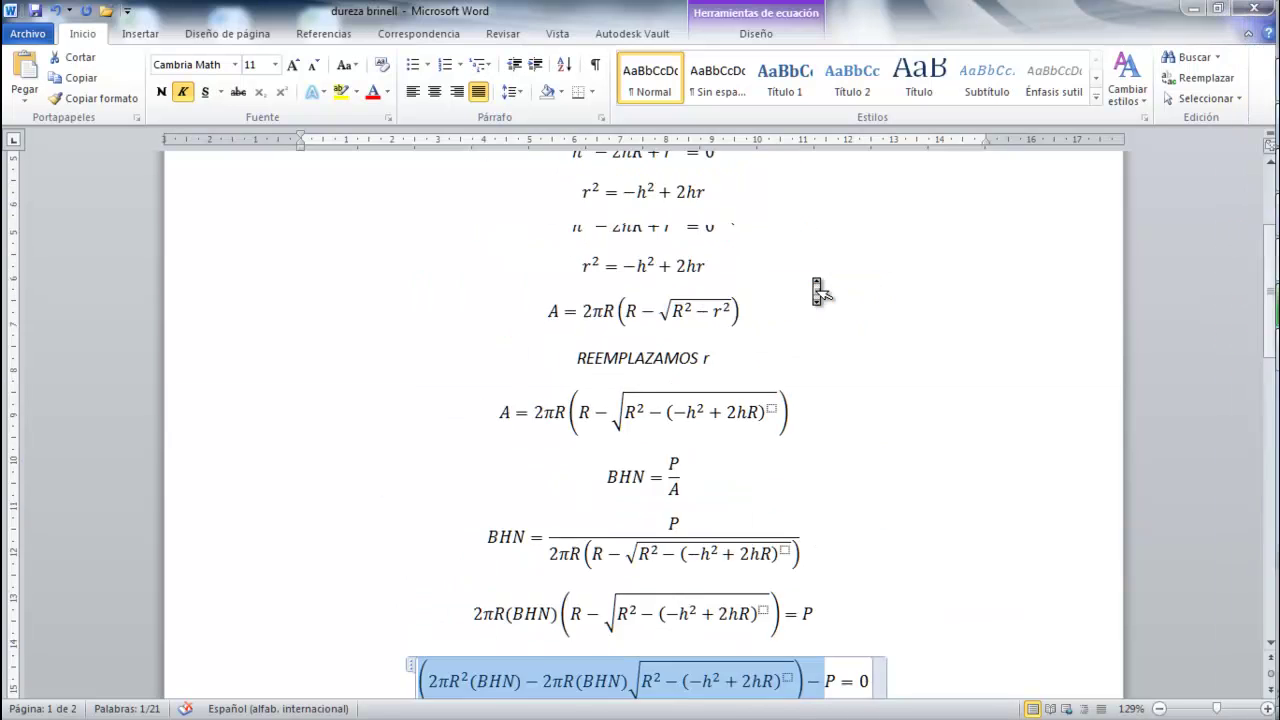
pyautogui.moveTo(303, 172); pyautogui.dragTo(492, 180)
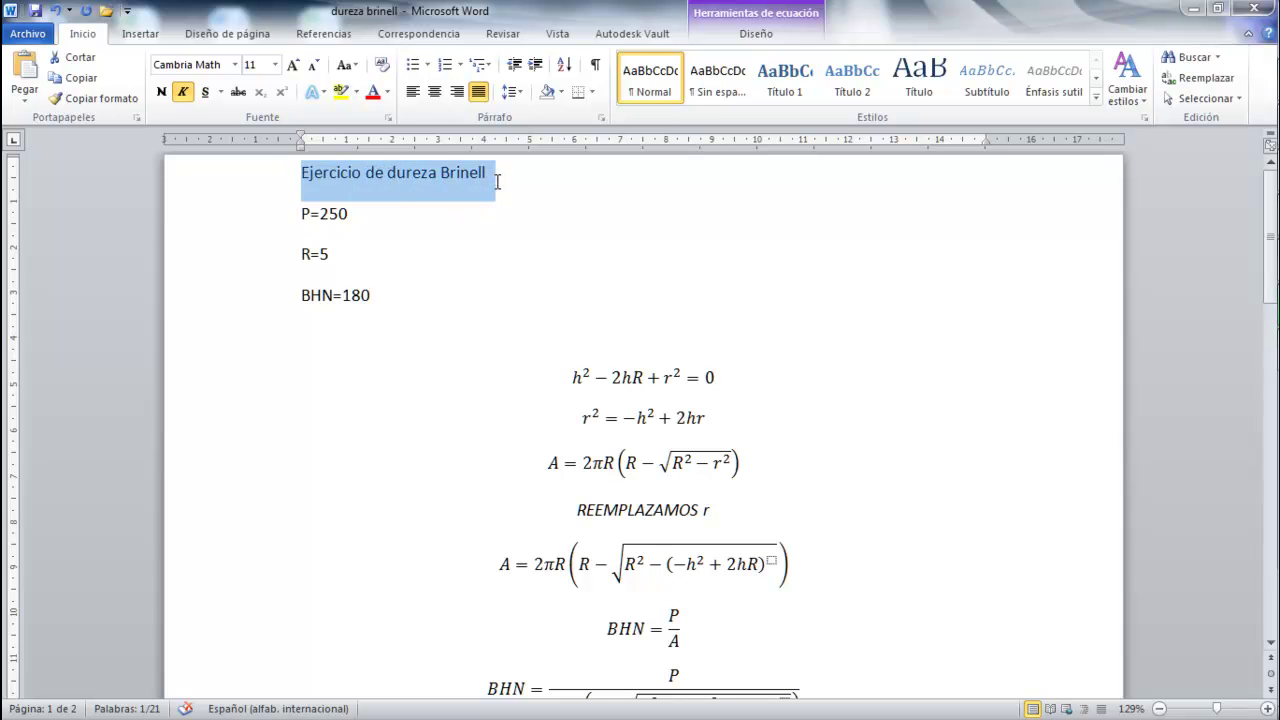
pyautogui.moveTo(302, 214)
pyautogui.mouseDown()
pyautogui.moveTo(333, 222)
pyautogui.moveTo(307, 290)
pyautogui.moveTo(372, 300)
pyautogui.mouseUp()
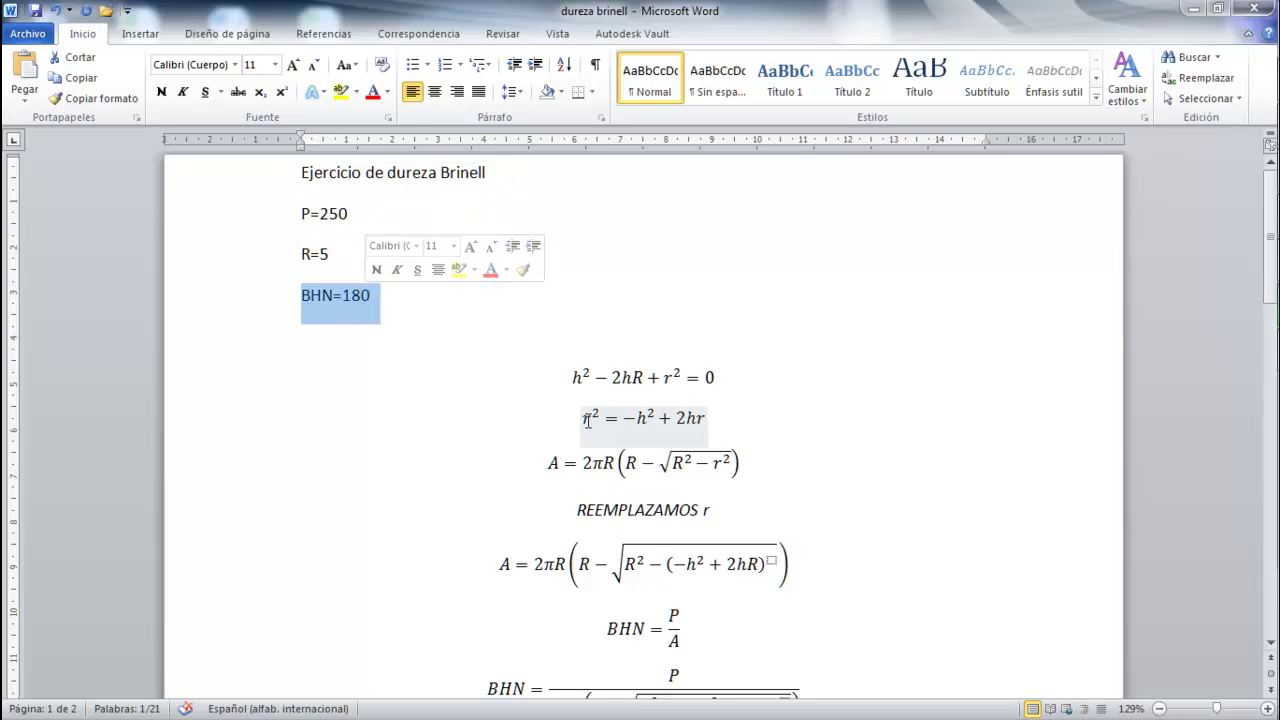
# - Highlight the r², area and substituted (−h² + 2hR) equations in turn, then scroll down
pyautogui.moveTo(576, 387); pyautogui.dragTo(721, 387)
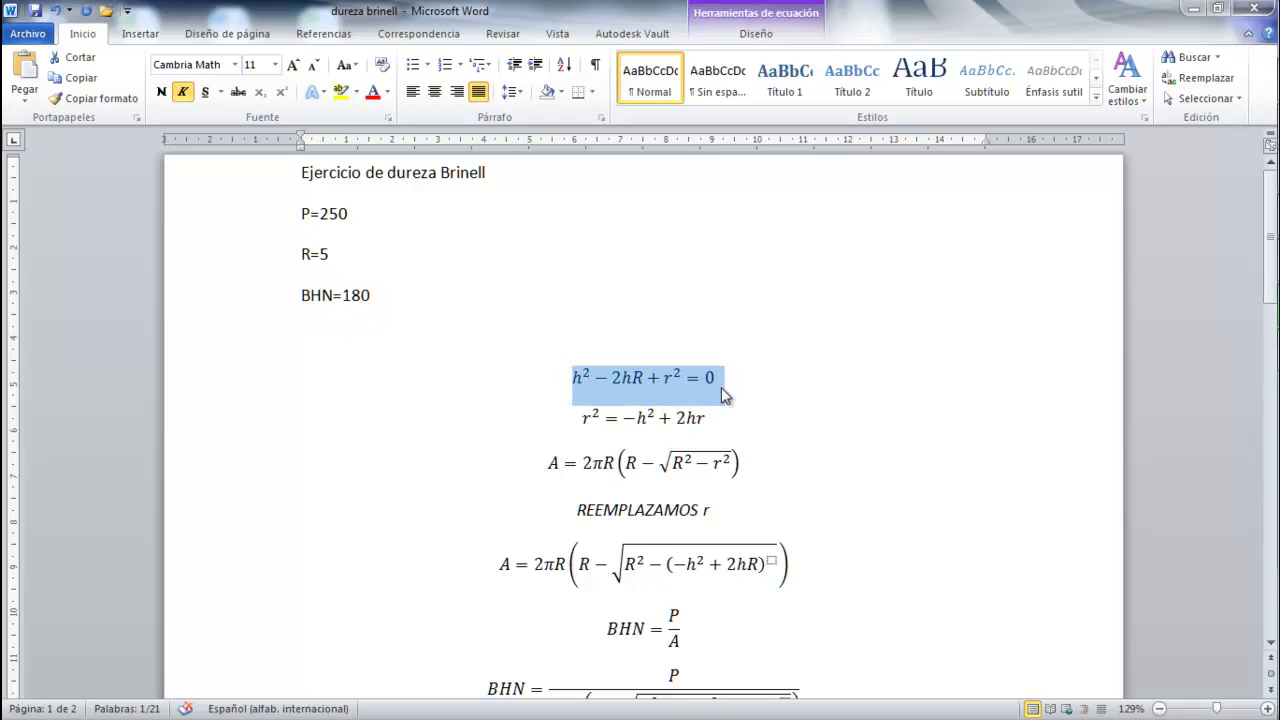
pyautogui.moveTo(582, 420); pyautogui.dragTo(721, 428)
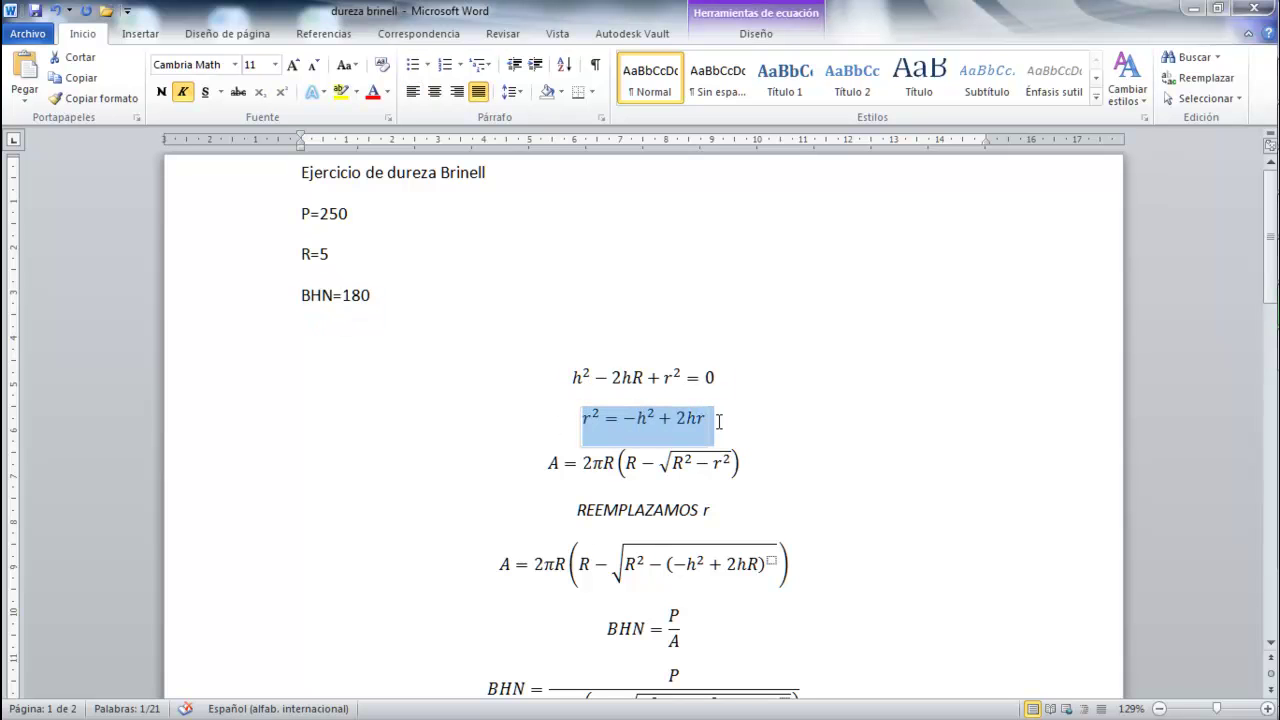
pyautogui.moveTo(546, 465); pyautogui.dragTo(736, 478)
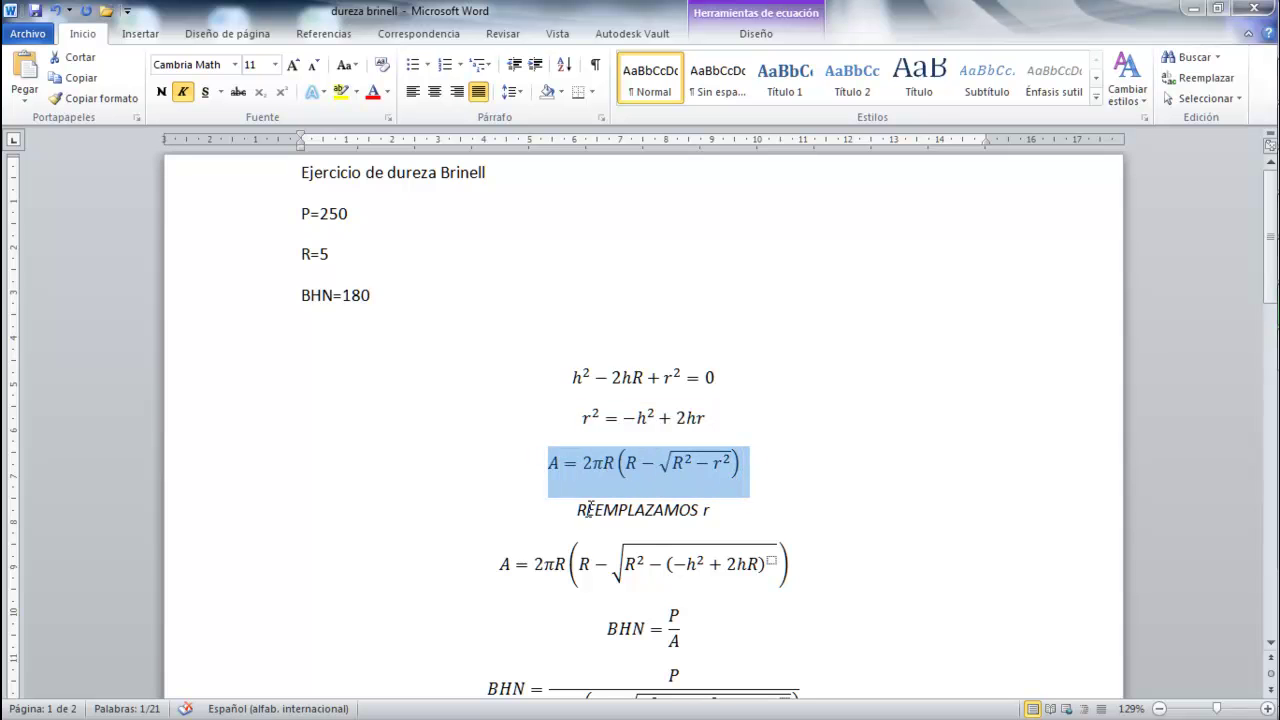
pyautogui.moveTo(574, 509); pyautogui.dragTo(708, 498)
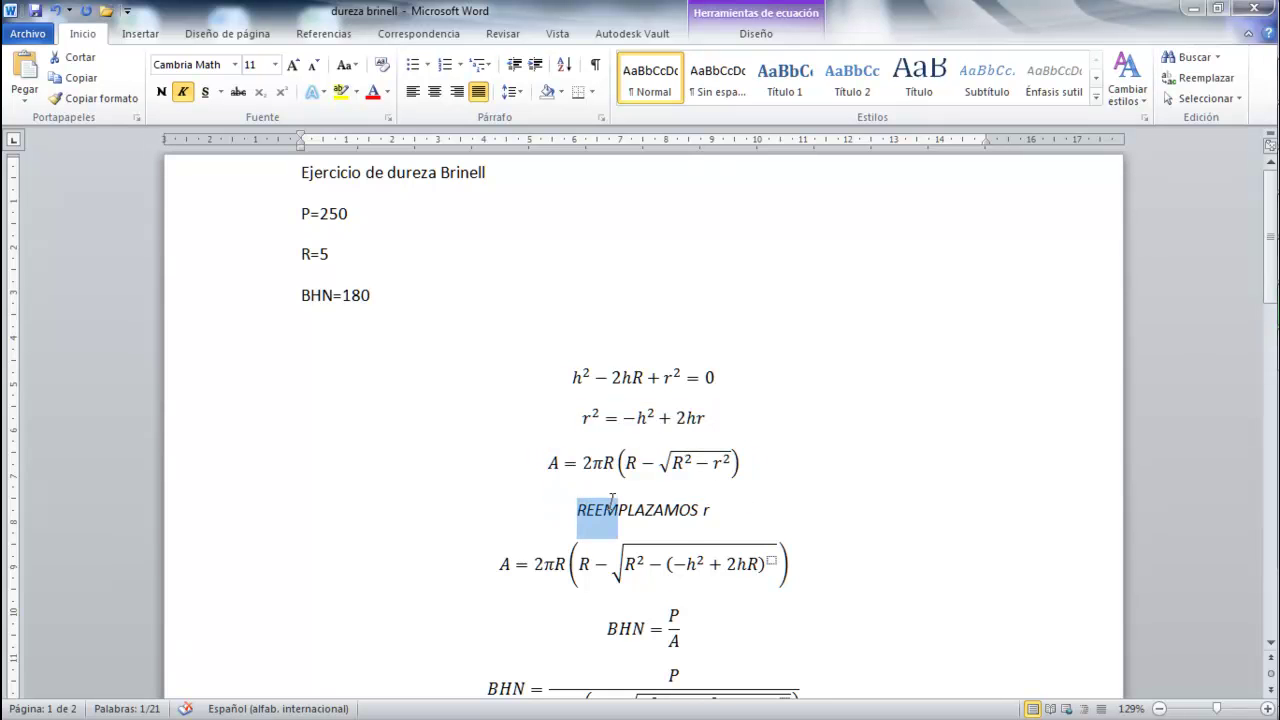
pyautogui.doubleClick(703, 508)
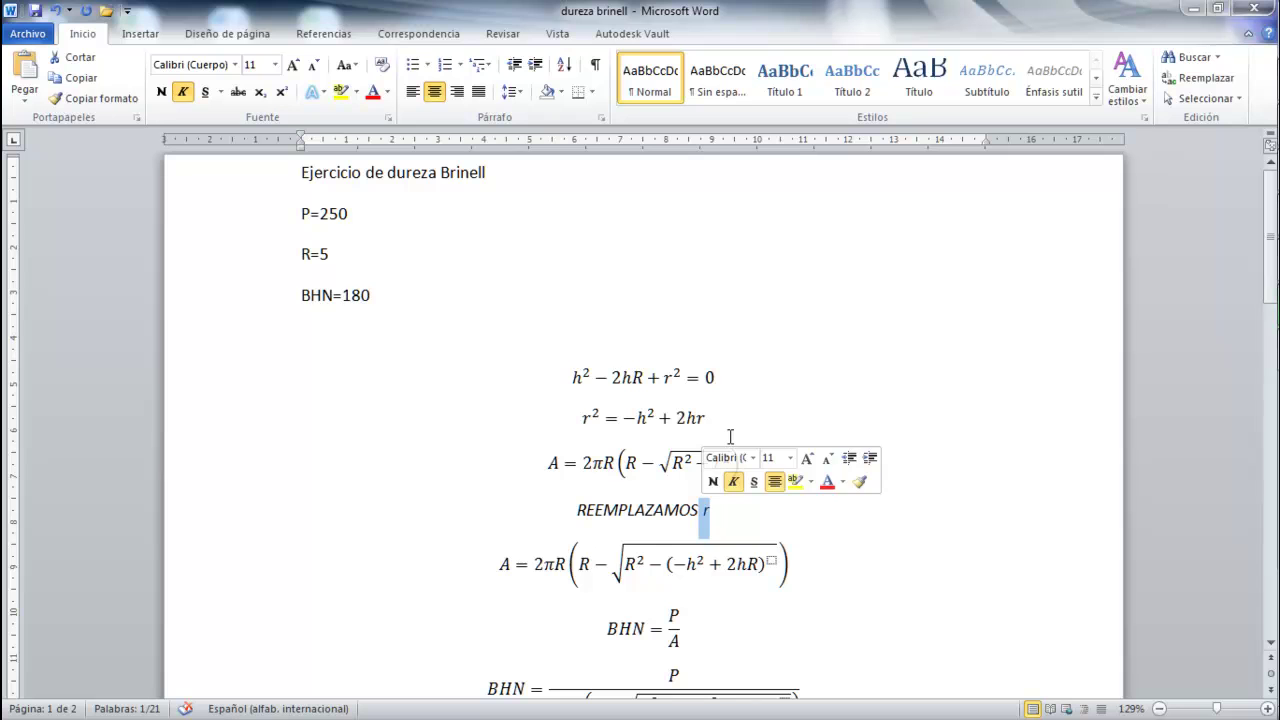
pyautogui.click(700, 508)
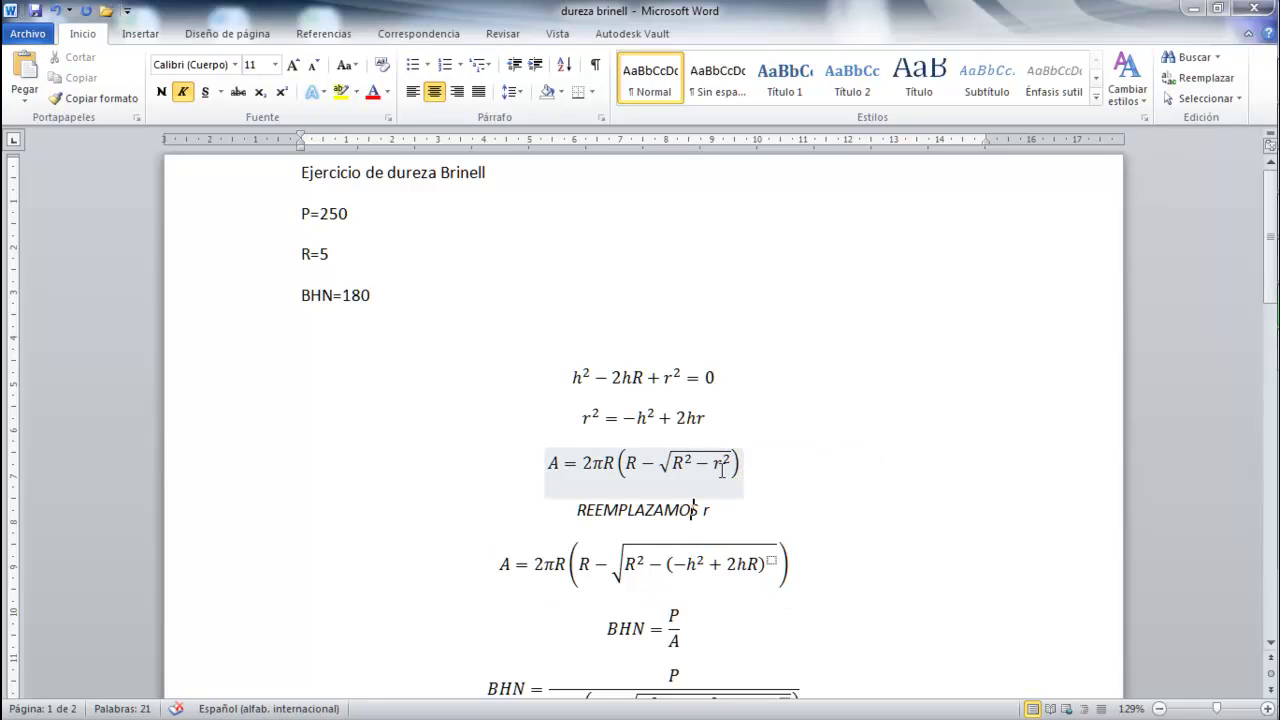
pyautogui.moveTo(669, 566); pyautogui.dragTo(729, 566)
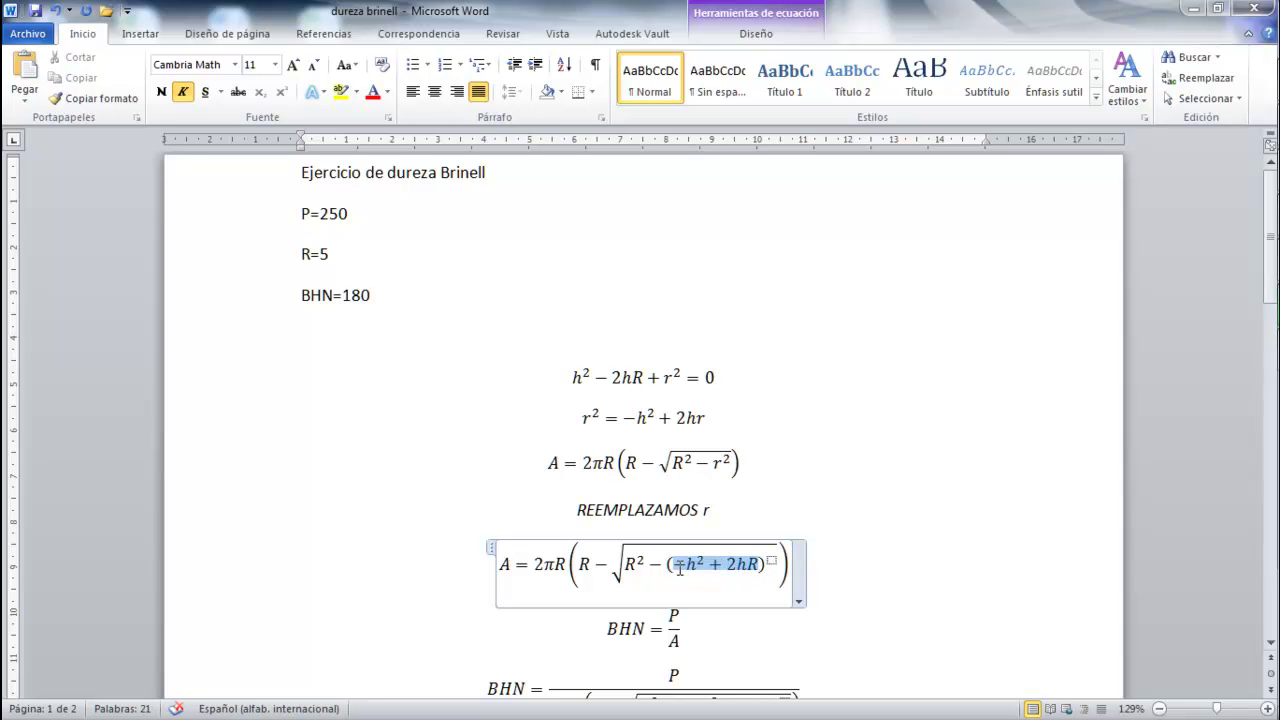
pyautogui.scroll(-2, 680, 575)
pyautogui.scroll(-3, 681, 582)
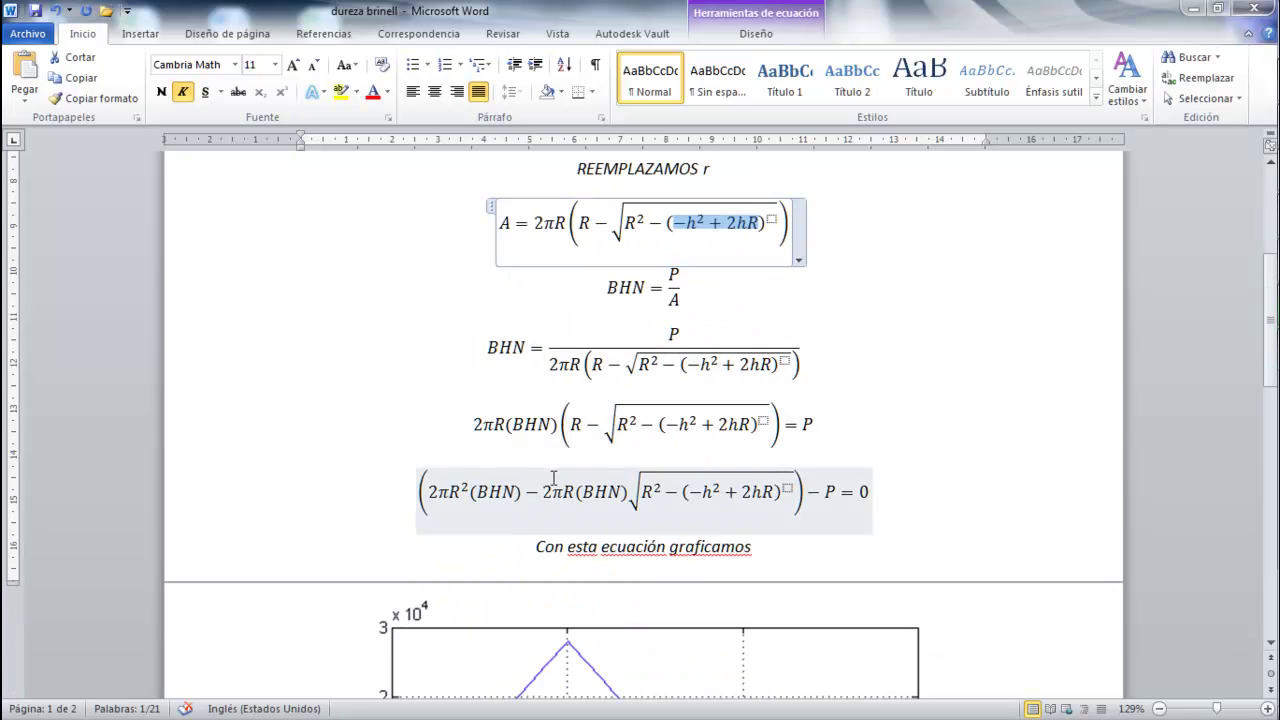
# - Highlight 'Con esta ecuación graficamos', review the F(x) graph below it, then minimize Word
pyautogui.moveTo(533, 547); pyautogui.dragTo(763, 562)
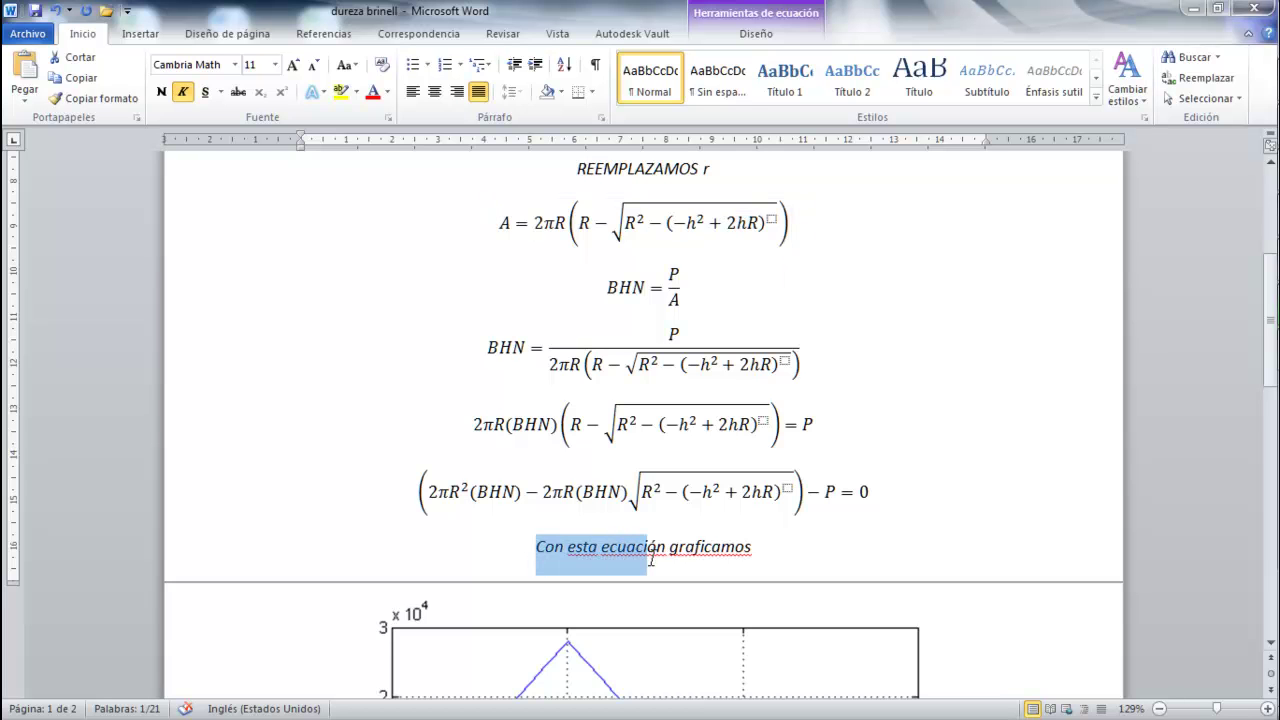
pyautogui.scroll(-5, 765, 563)
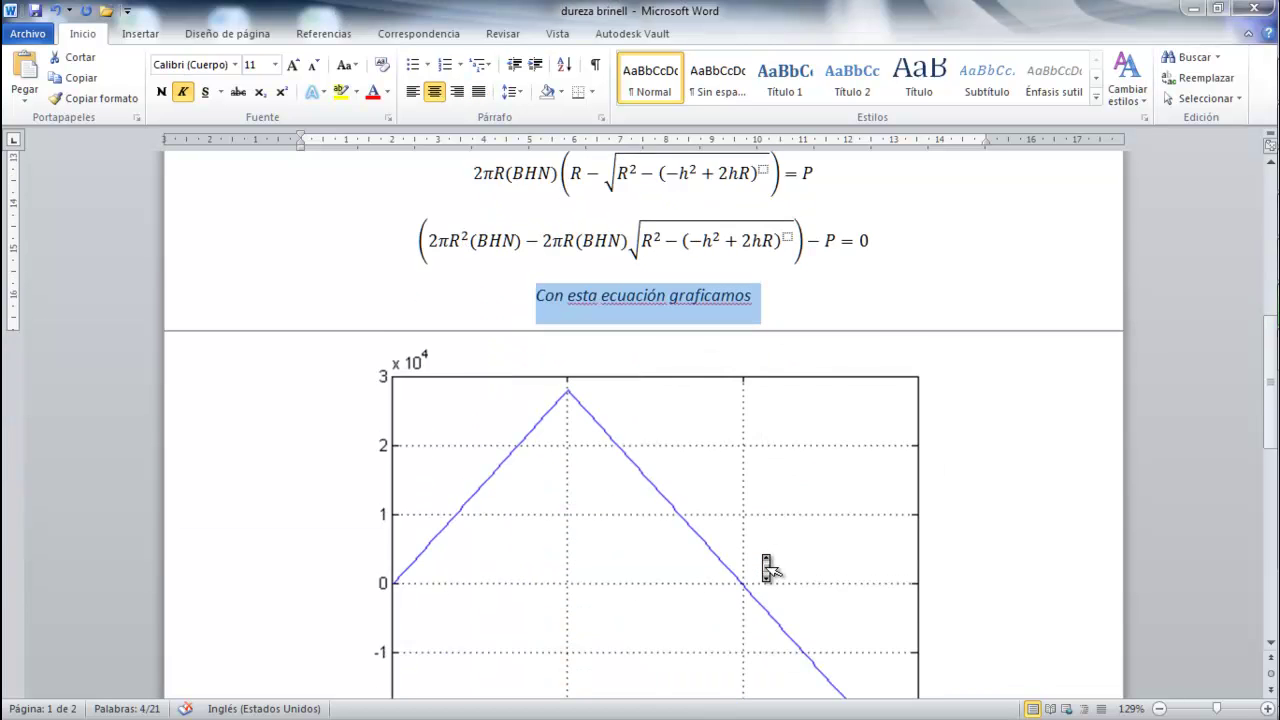
pyautogui.scroll(-1, 765, 563)
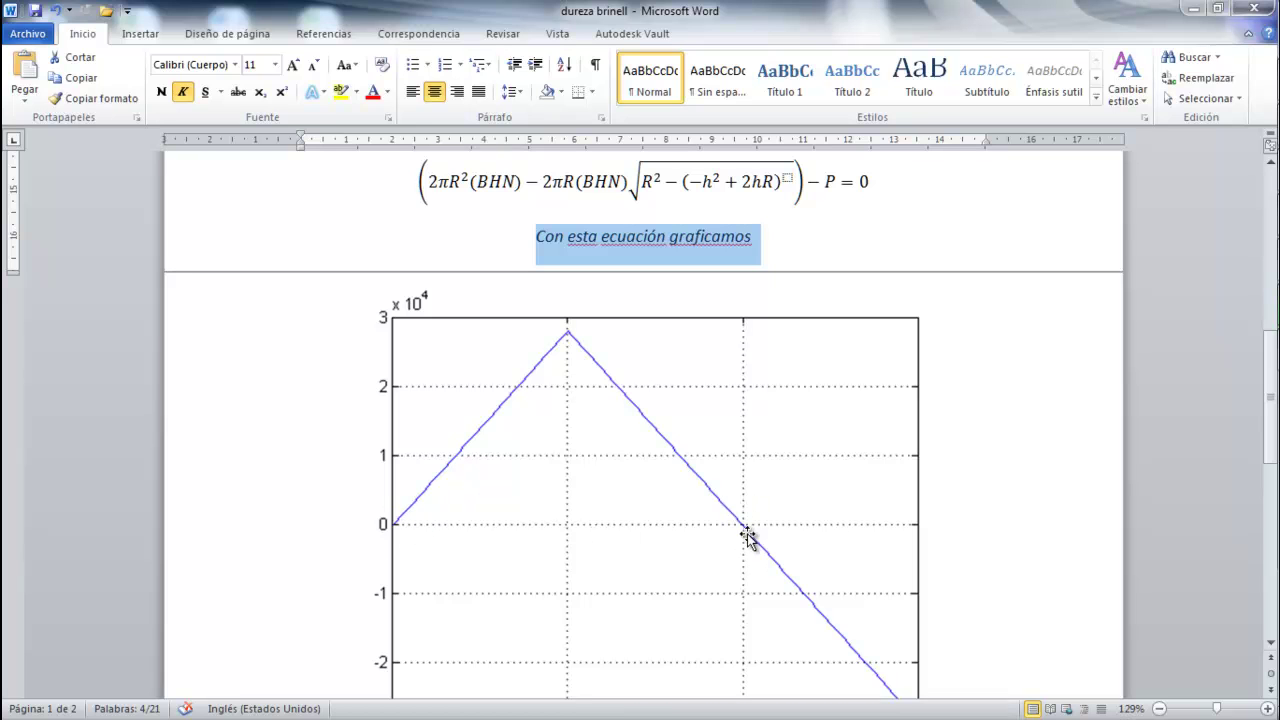
pyautogui.scroll(-1, 751, 536)
pyautogui.scroll(-2, 751, 536)
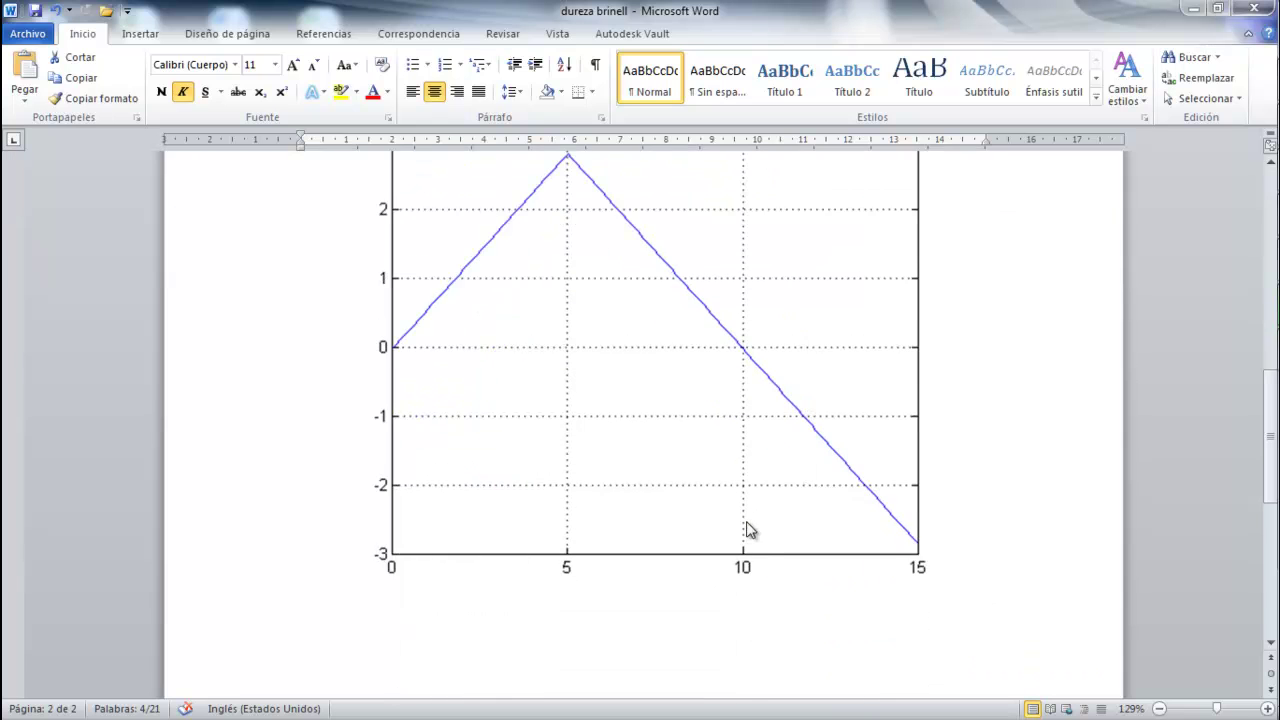
pyautogui.scroll(4, 749, 530)
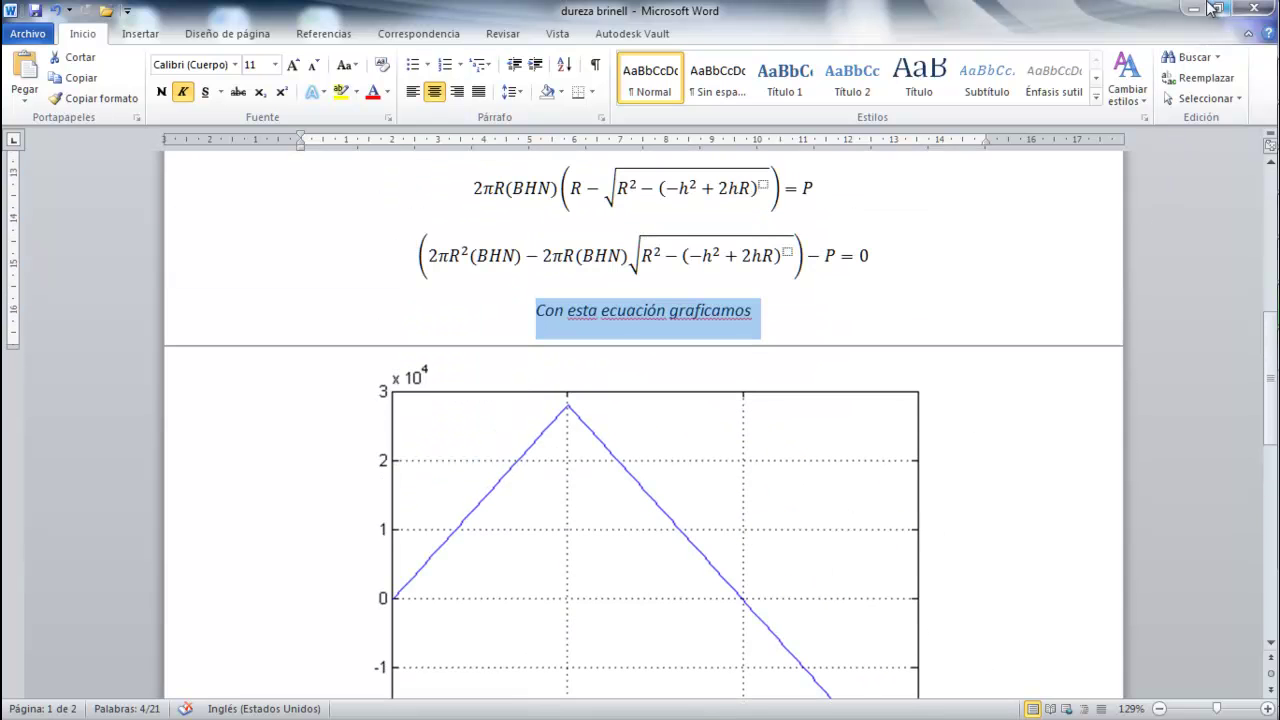
pyautogui.click(1194, 9)
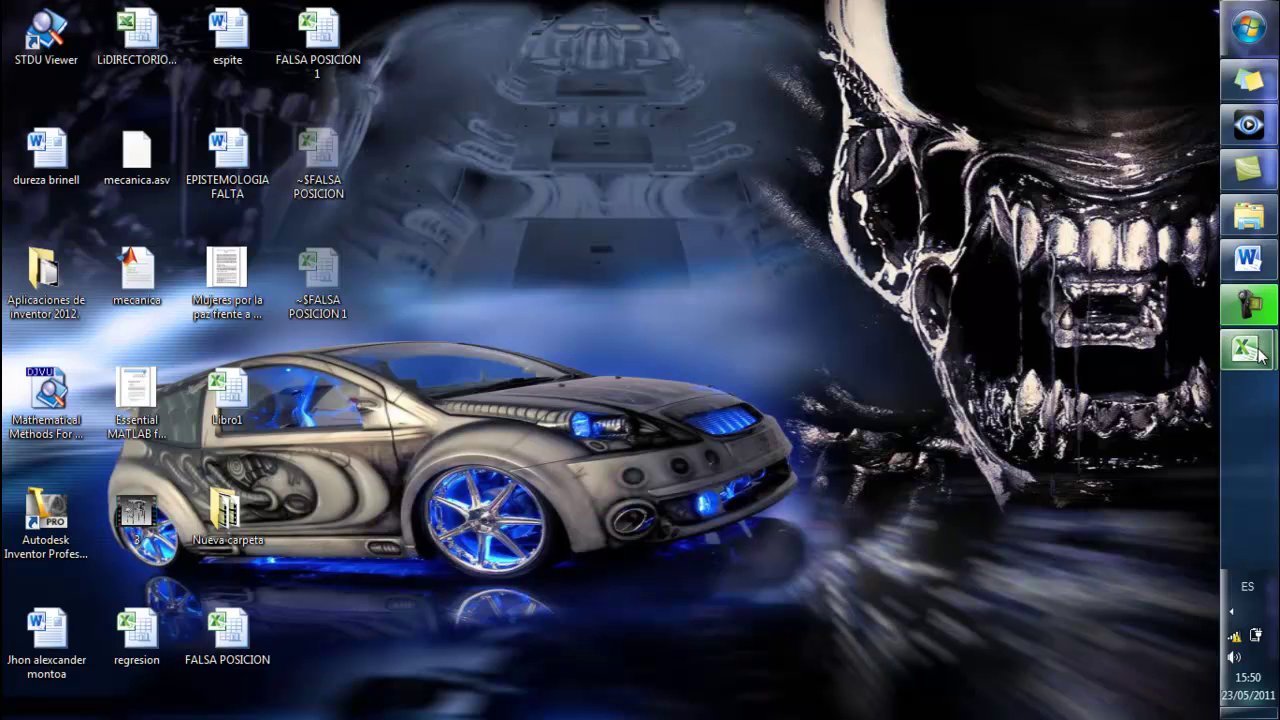
# - Open the FALSA POSICION 1 workbook and tile it beside the 'dureza brinell' Word document
pyautogui.moveTo(1259, 352)
pyautogui.click(1150, 431)
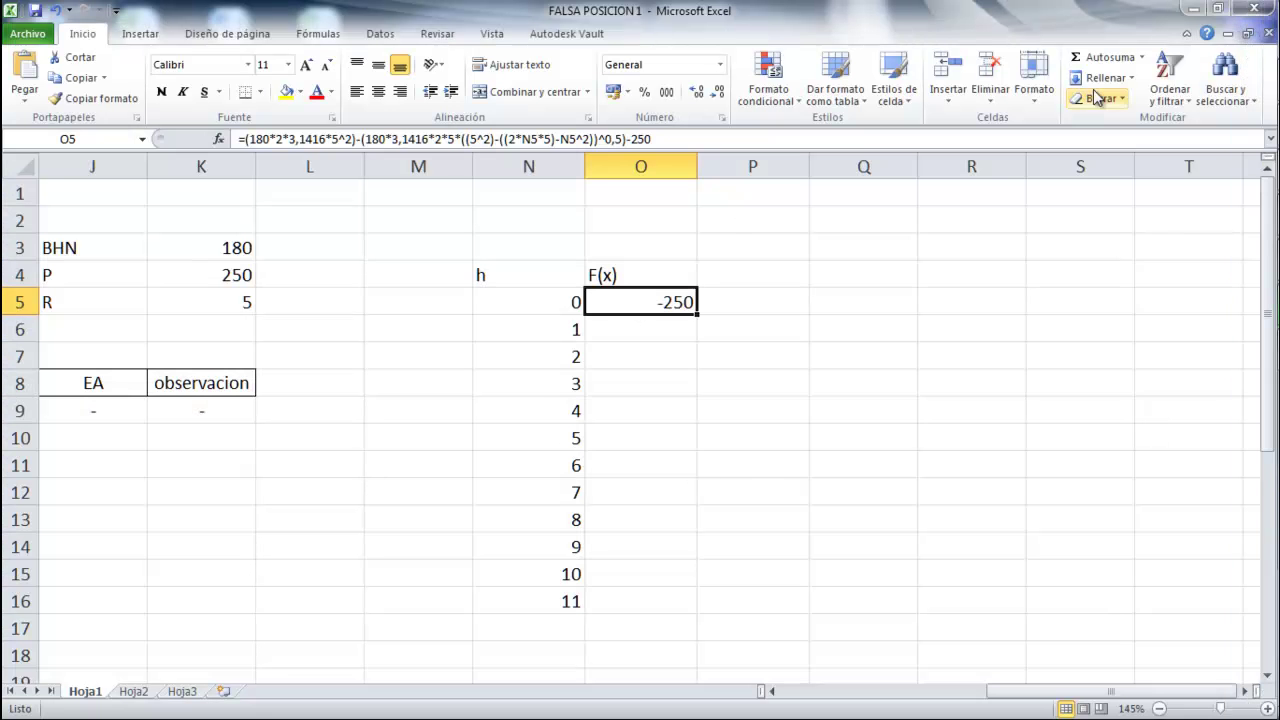
pyautogui.click(1219, 9)
pyautogui.moveTo(1247, 258)
pyautogui.click(1090, 280)
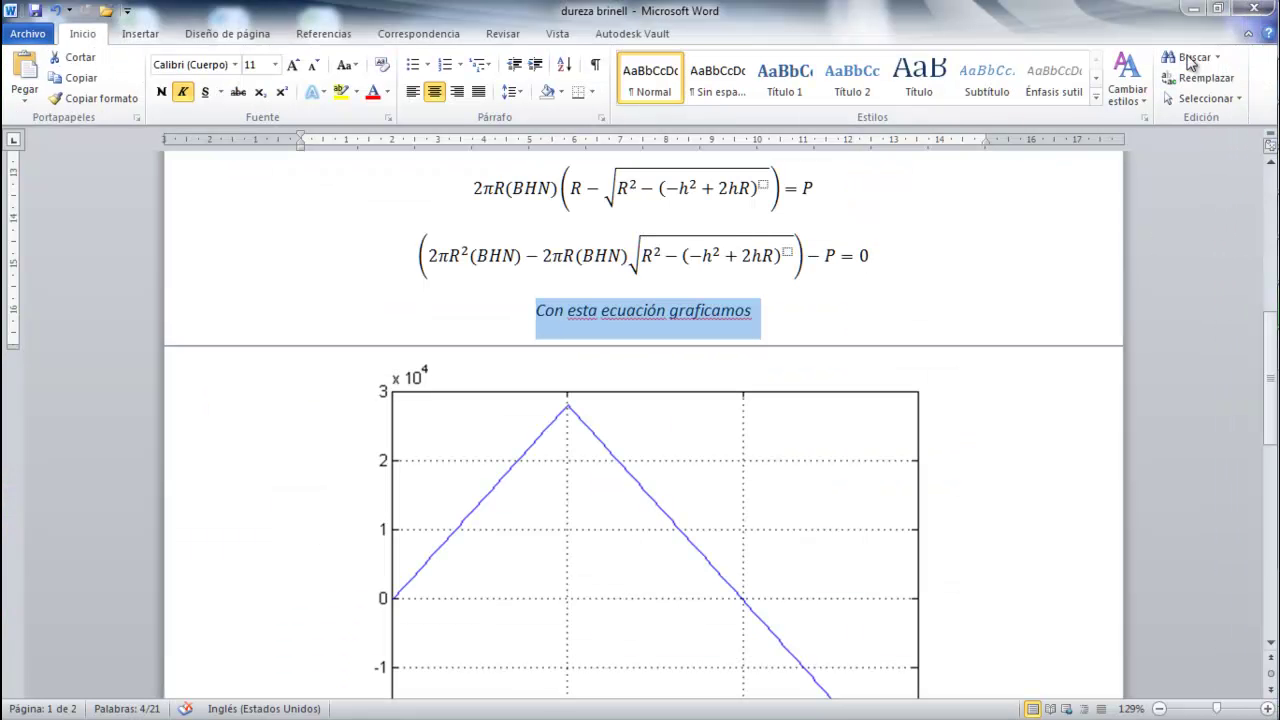
pyautogui.click(1217, 8)
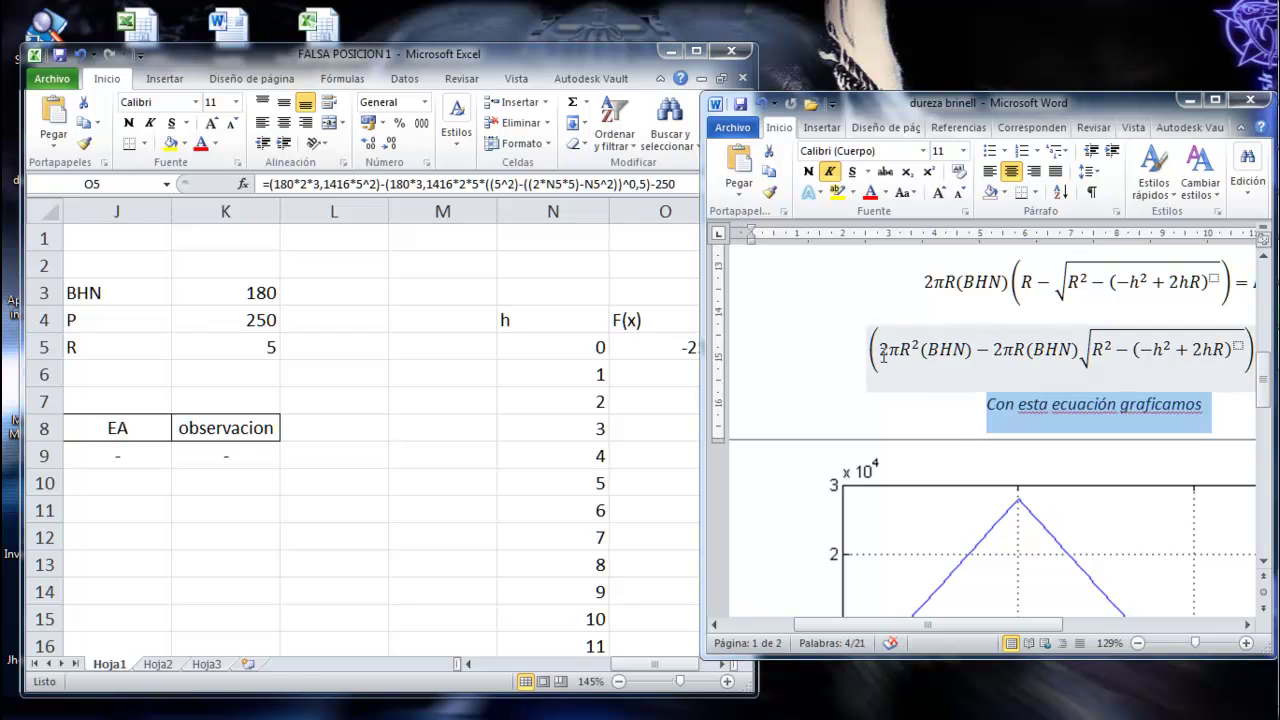
# - Check O5's F(x) formula against Word's final equation, keep it at −250, and maximize Excel
pyautogui.click(1040, 360)
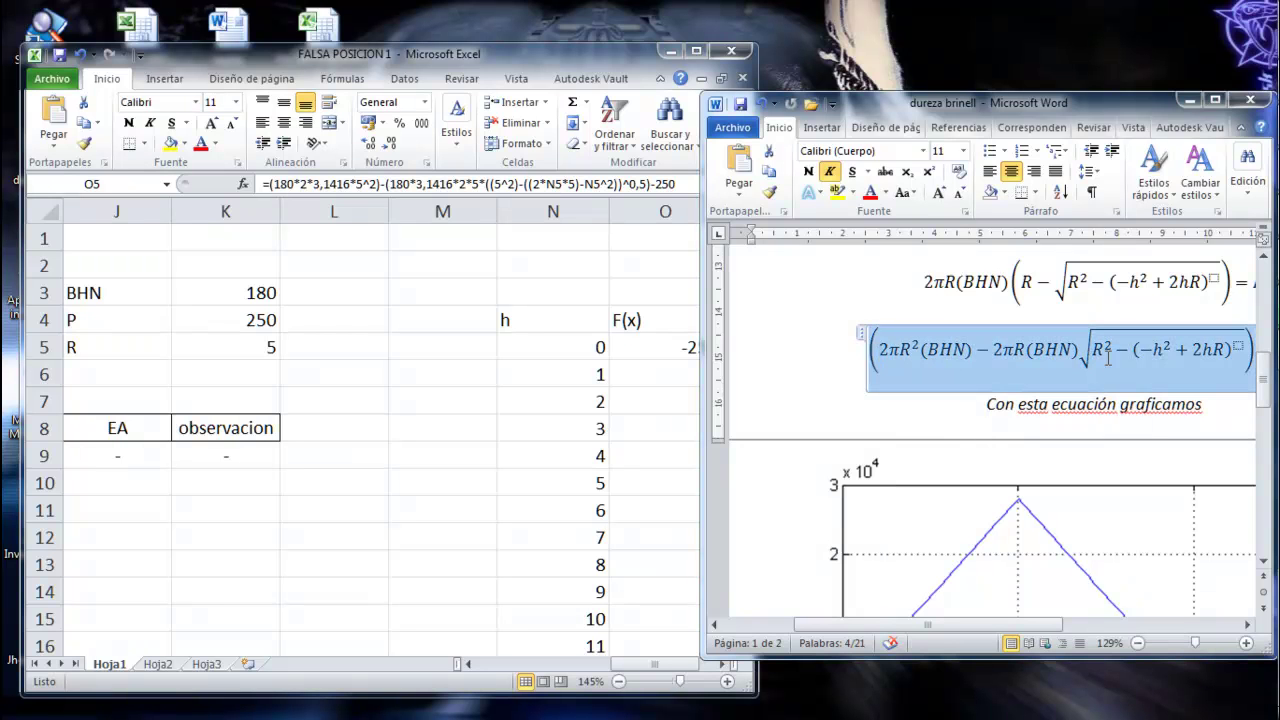
pyautogui.click(1108, 358)
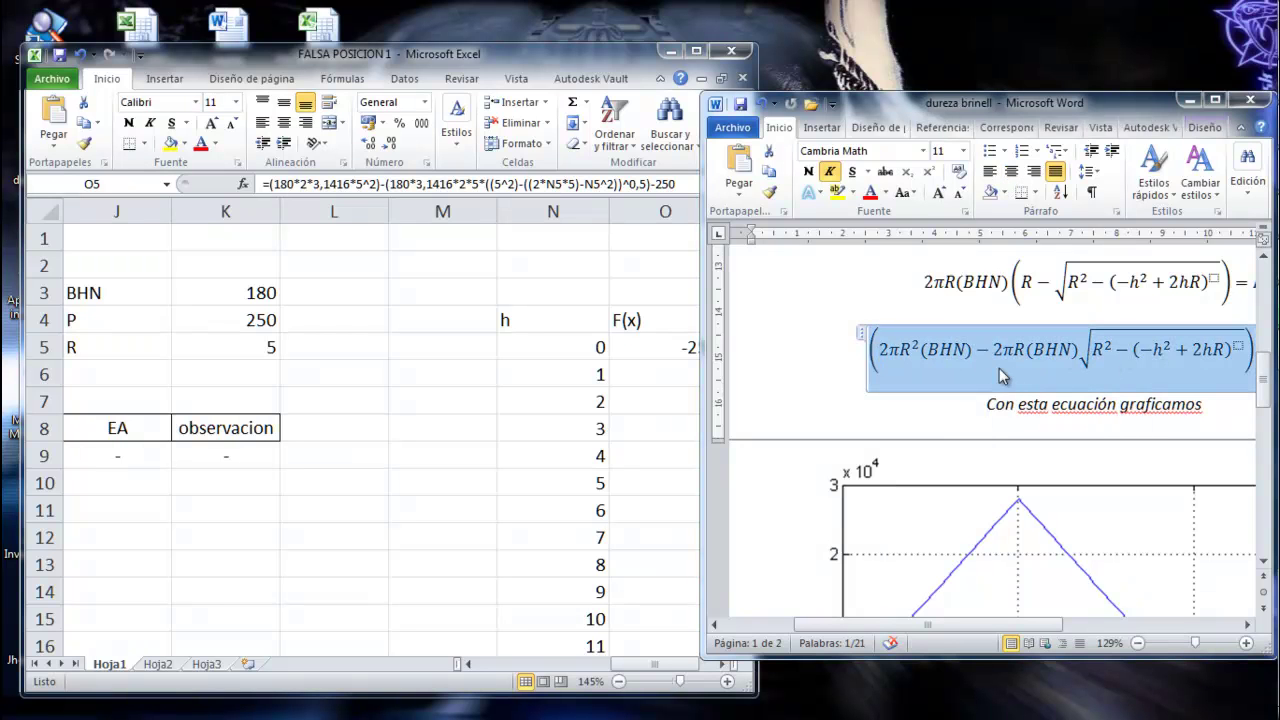
pyautogui.click(267, 184)
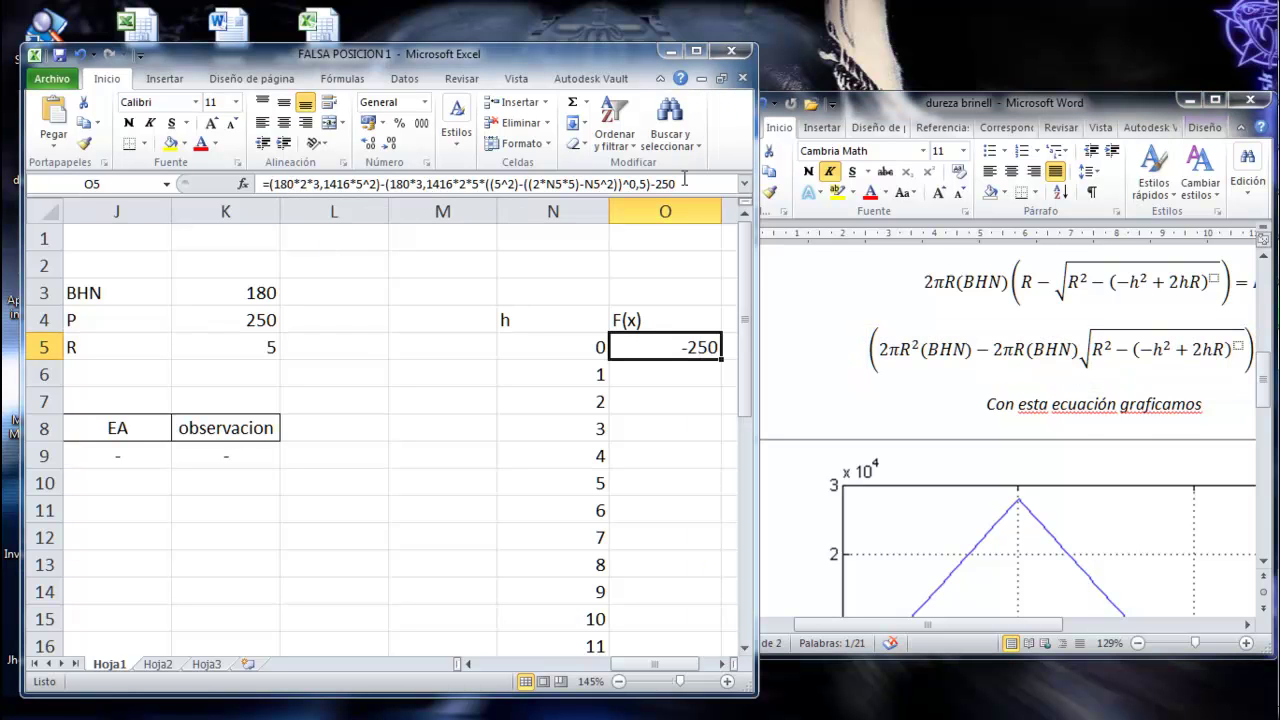
pyautogui.moveTo(681, 183); pyautogui.dragTo(323, 168)
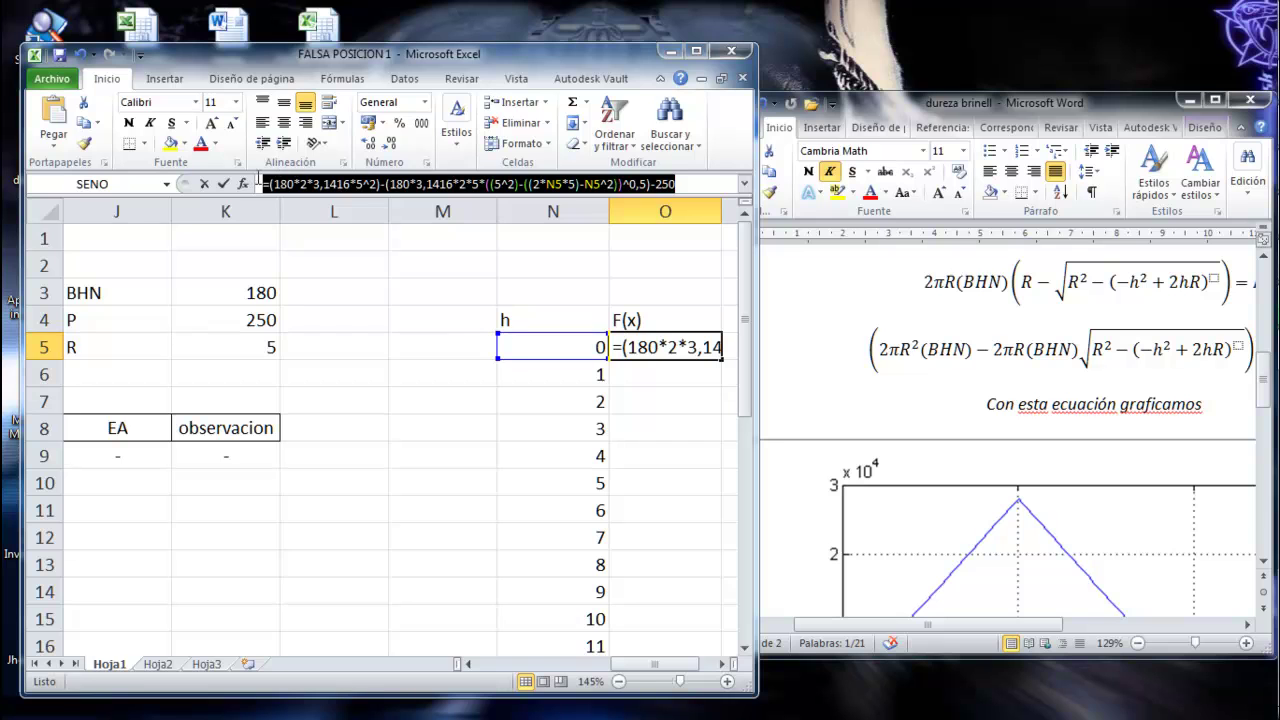
pyautogui.click(650, 380)
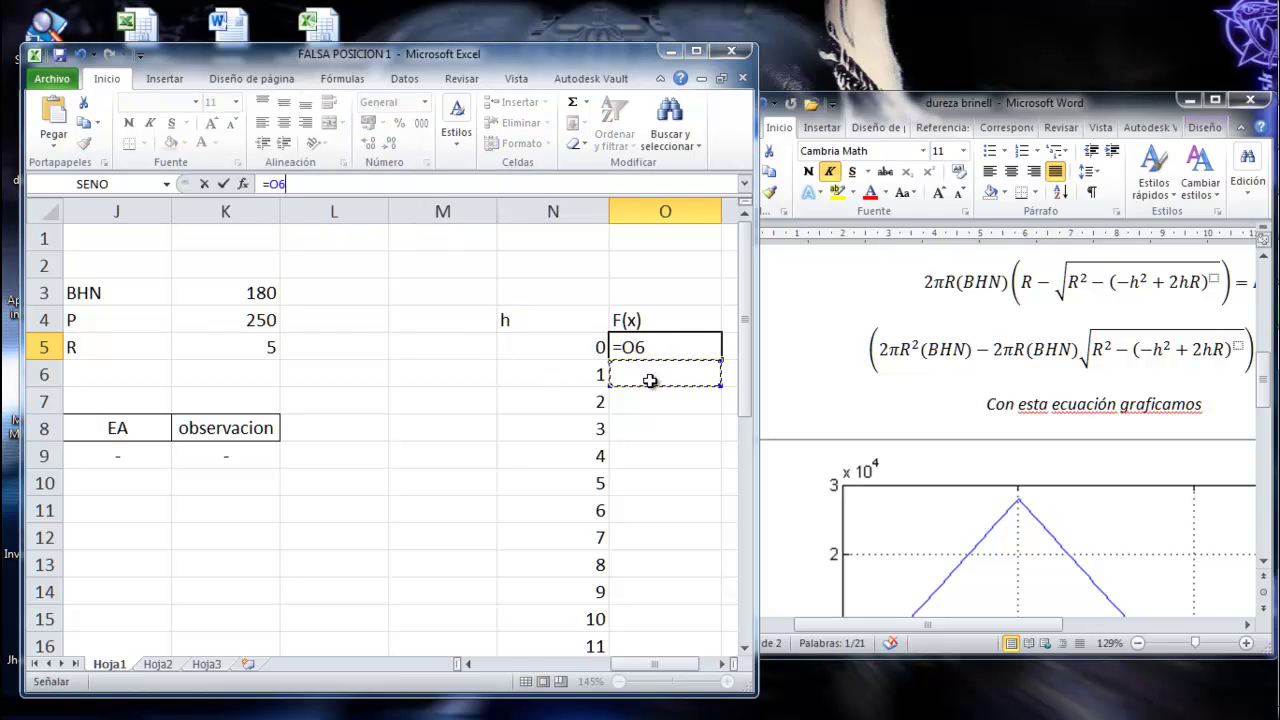
pyautogui.hotkey('ctrl', 'z')
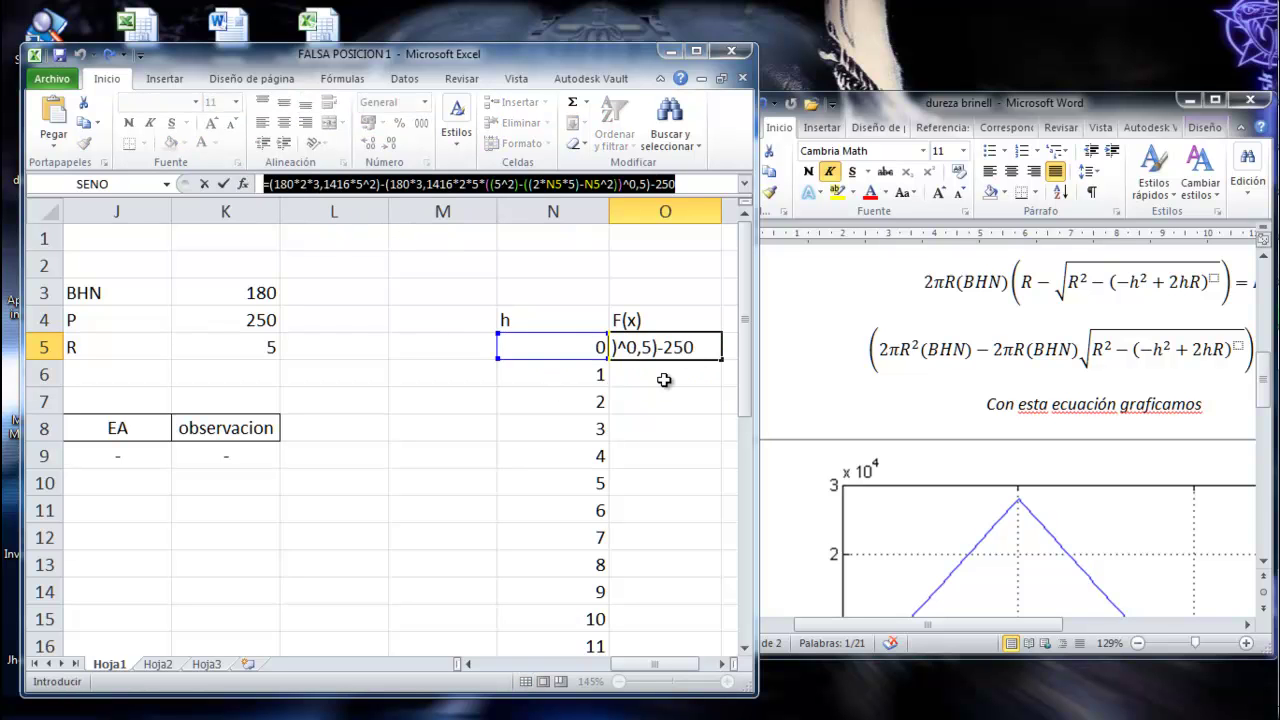
pyautogui.press('Escape')
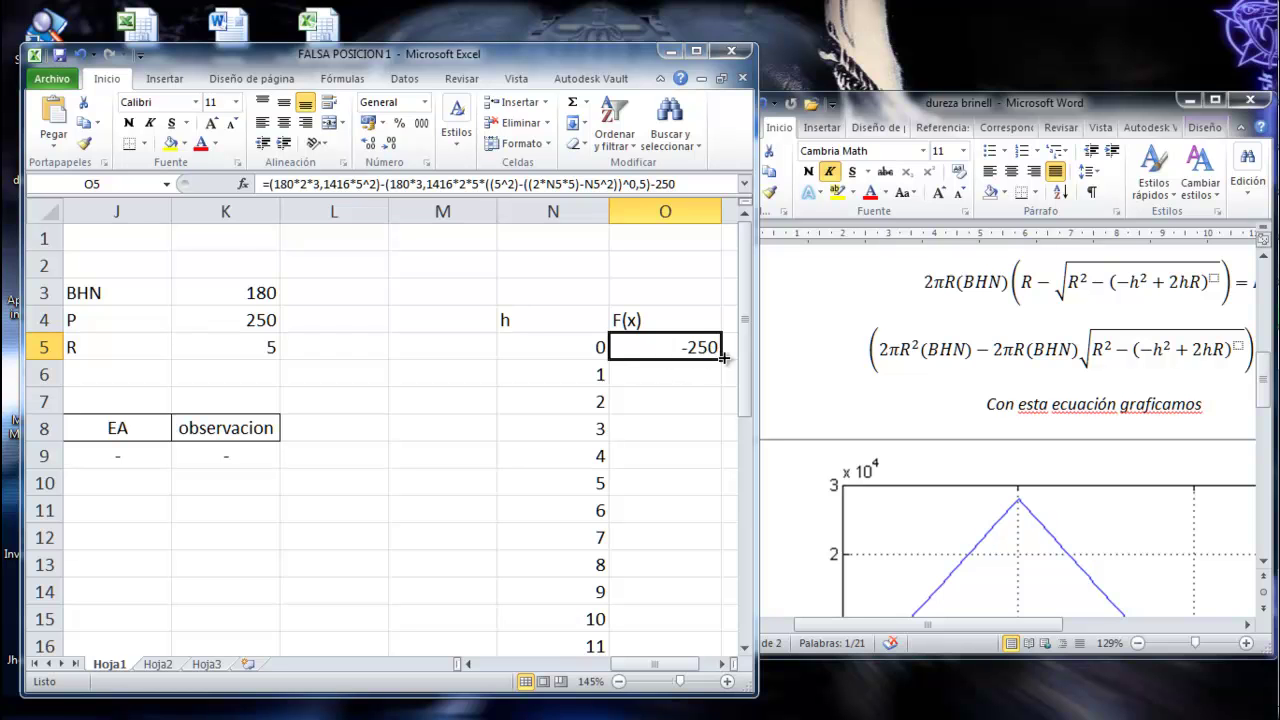
pyautogui.click(696, 50)
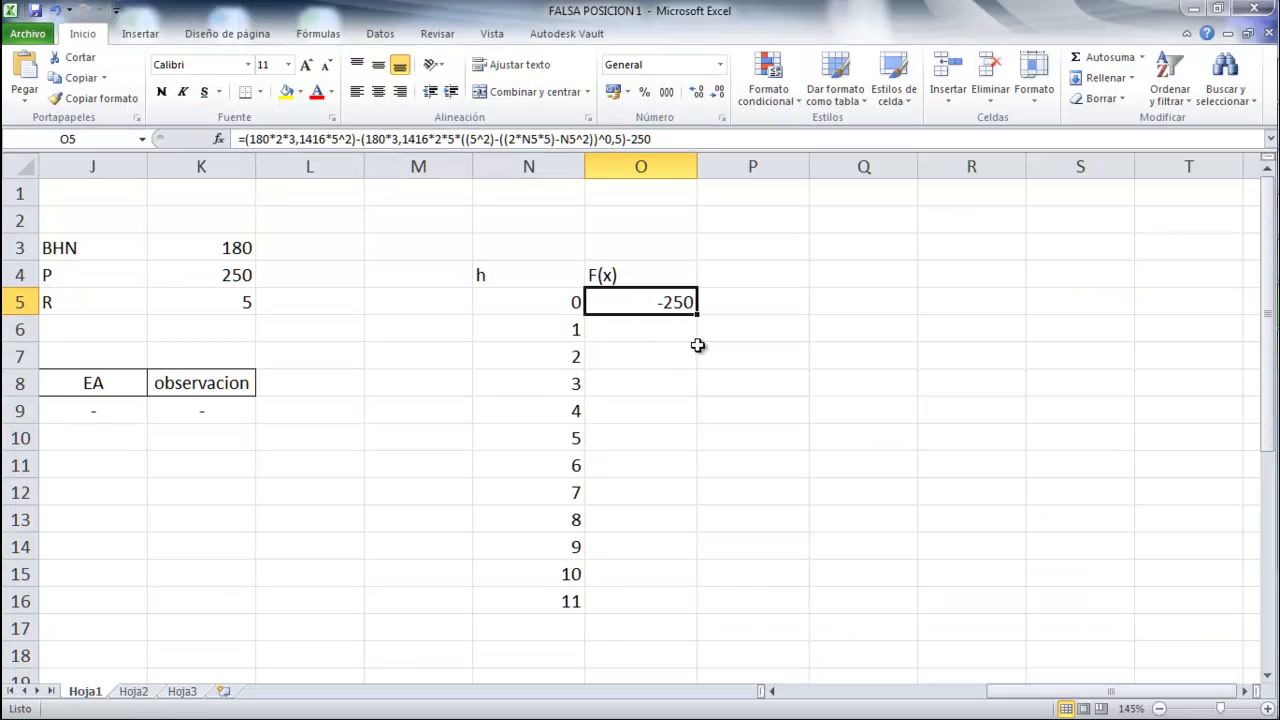
# - Extend the F(x) formula down column O to O16 and bring up the Insertar chart options
pyautogui.moveTo(697, 315); pyautogui.dragTo(705, 606)
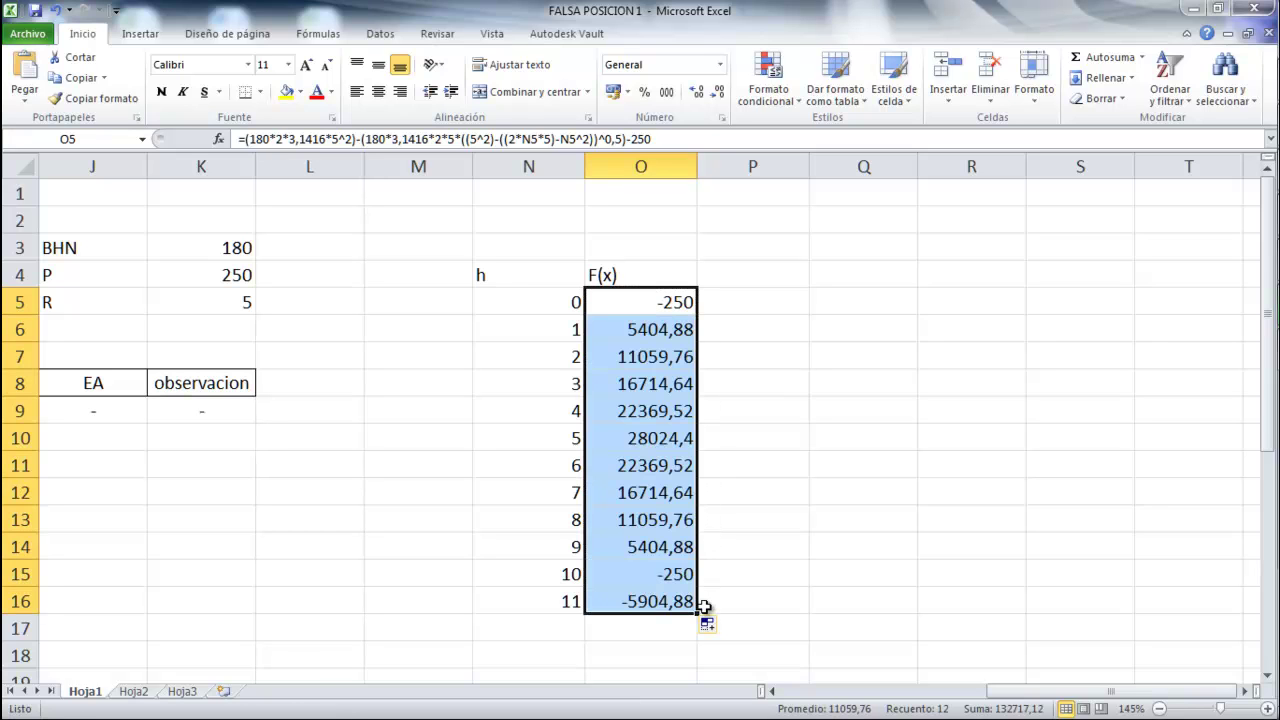
pyautogui.hscroll(-6, 610, 510)
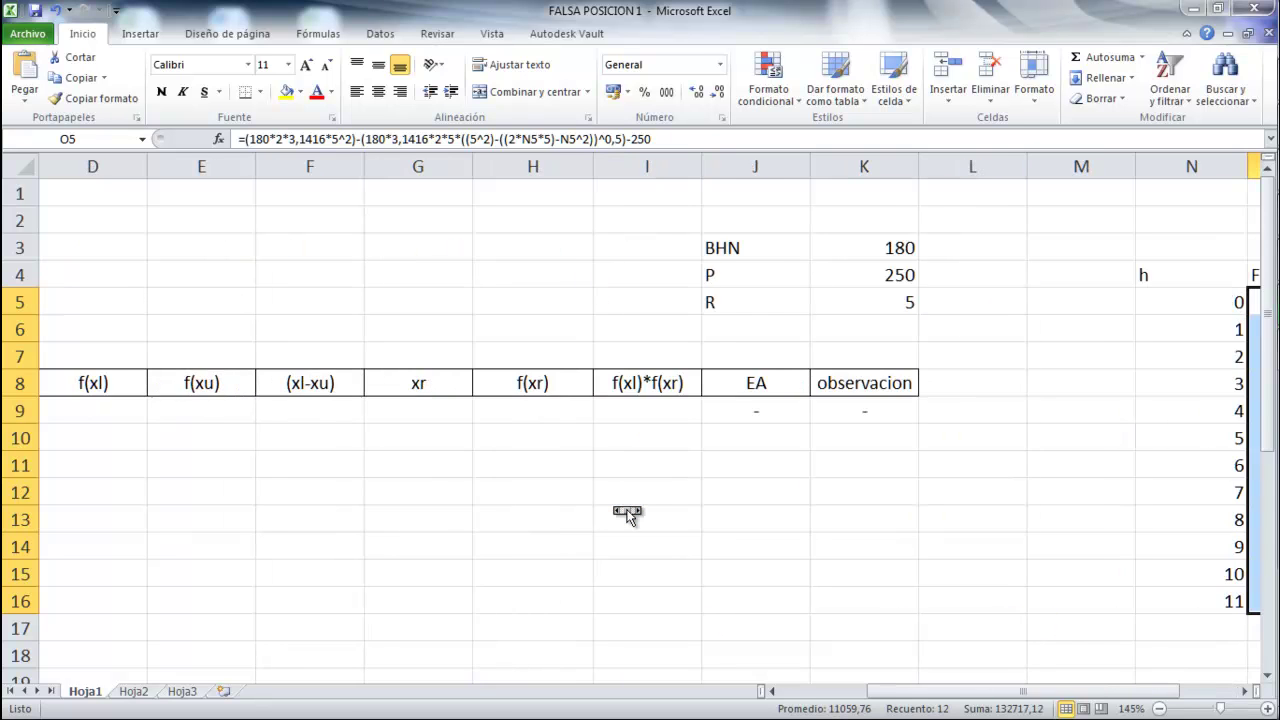
pyautogui.hscroll(3, 615, 510)
pyautogui.scroll(-2, 613, 507)
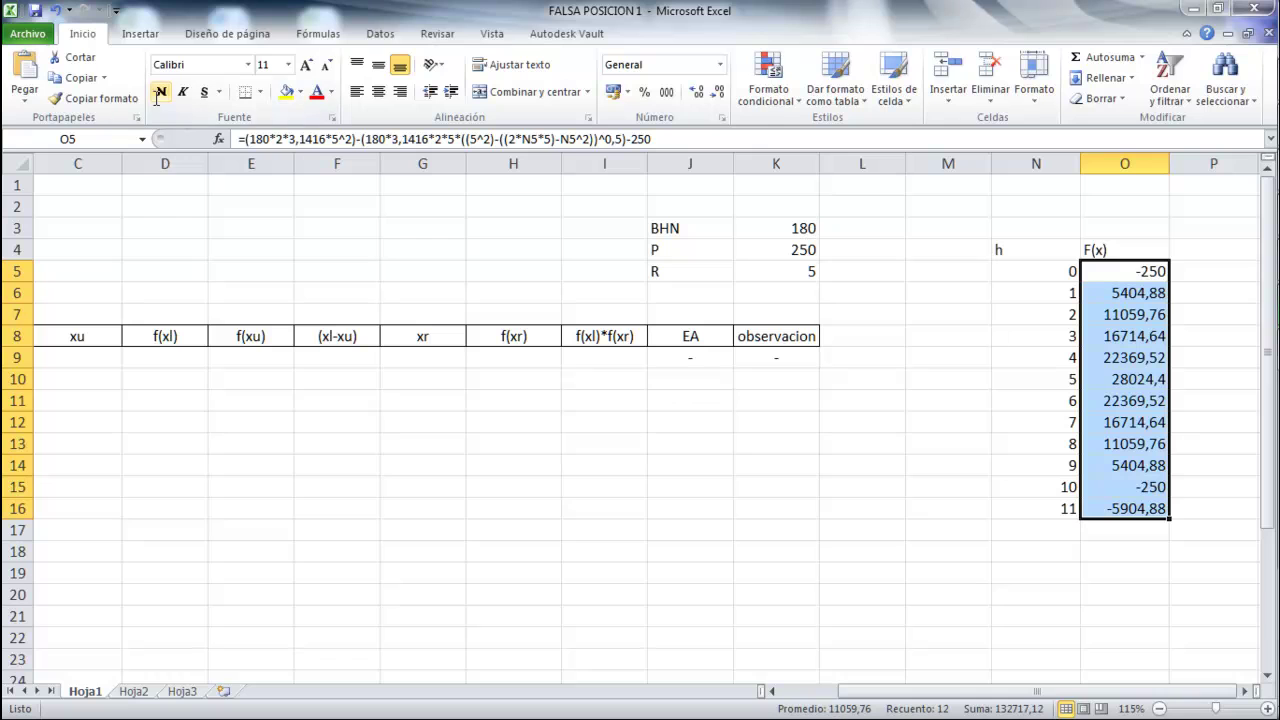
pyautogui.click(145, 33)
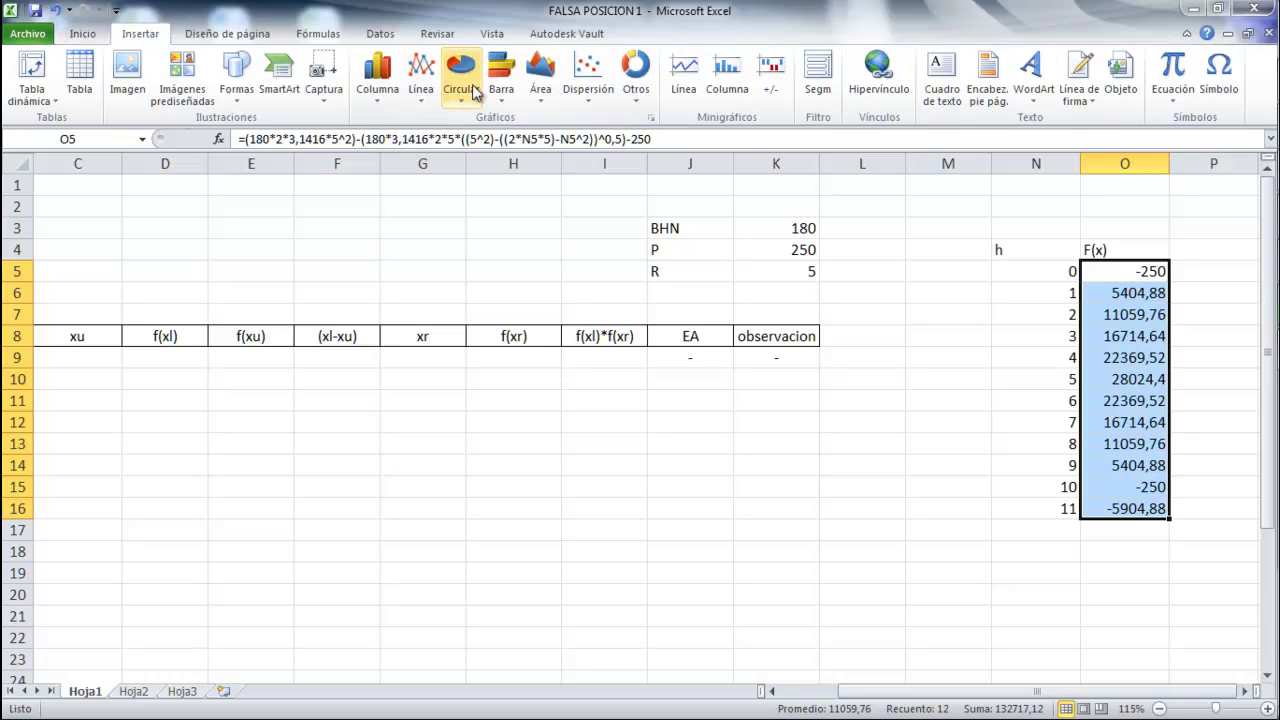
# - Insert a smooth-line scatter chart with X values N5:N16 and Y values O5:O16
pyautogui.click(592, 85)
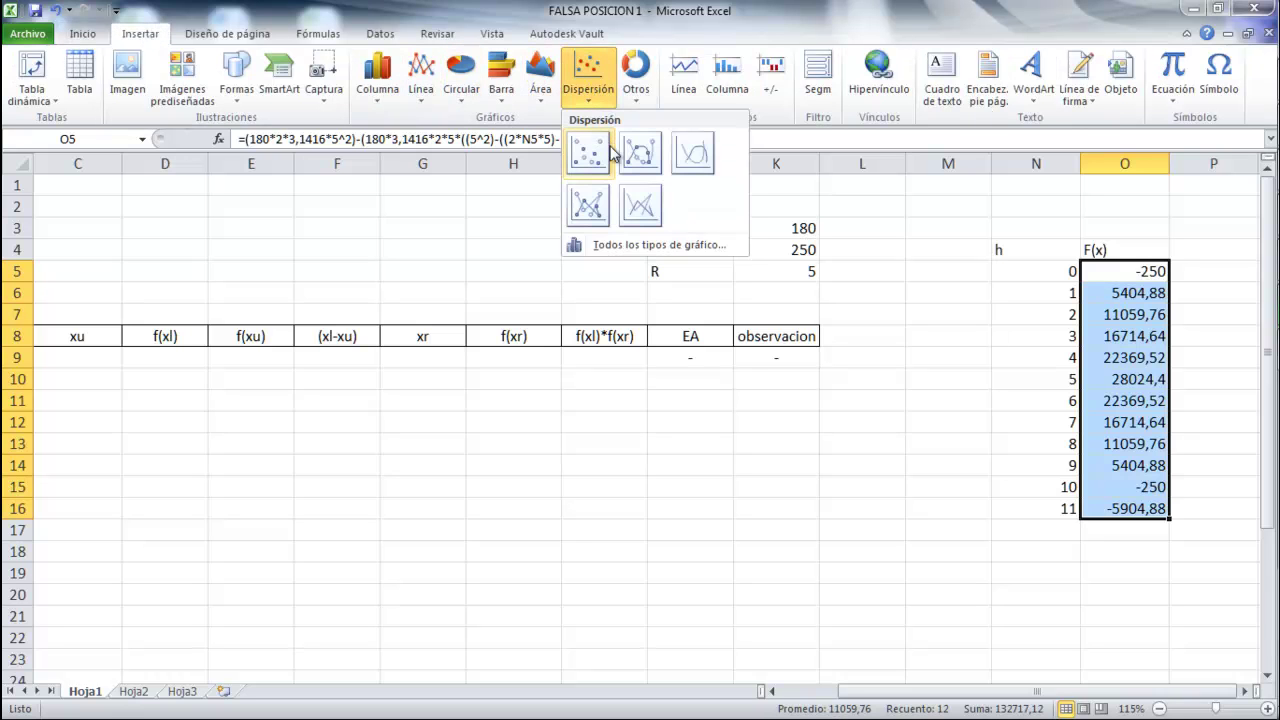
pyautogui.click(690, 152)
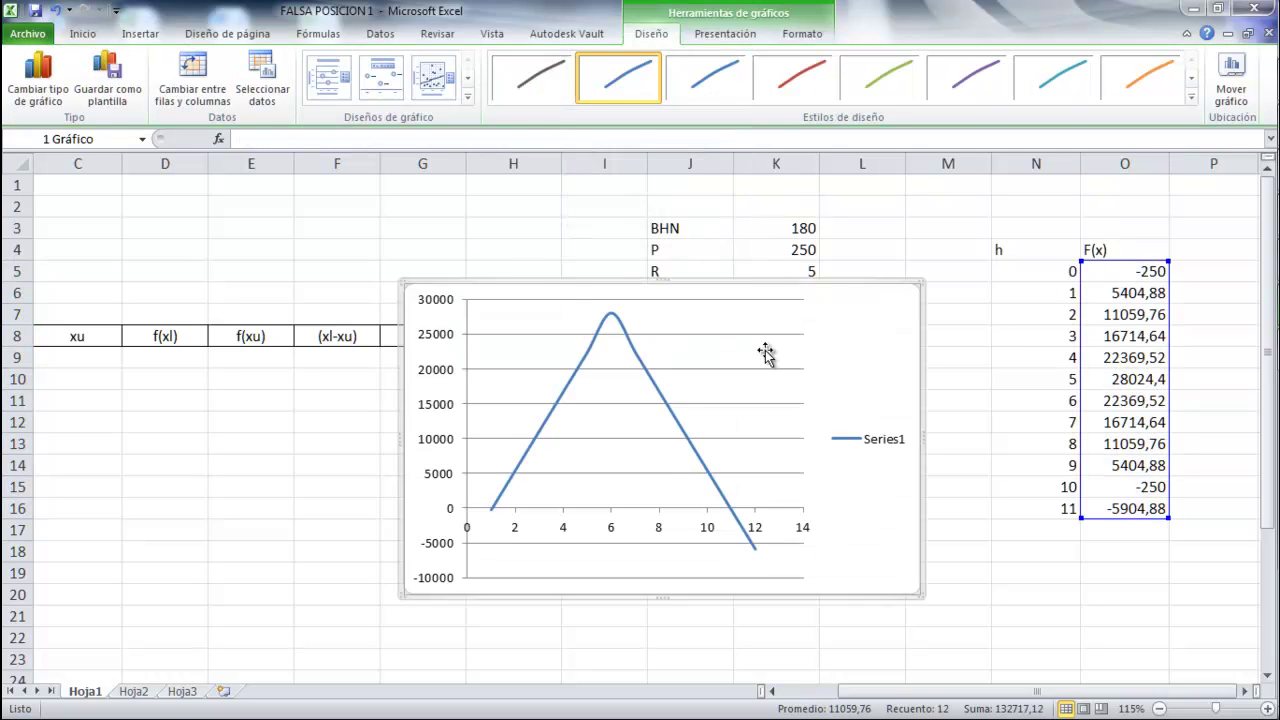
pyautogui.click(262, 95)
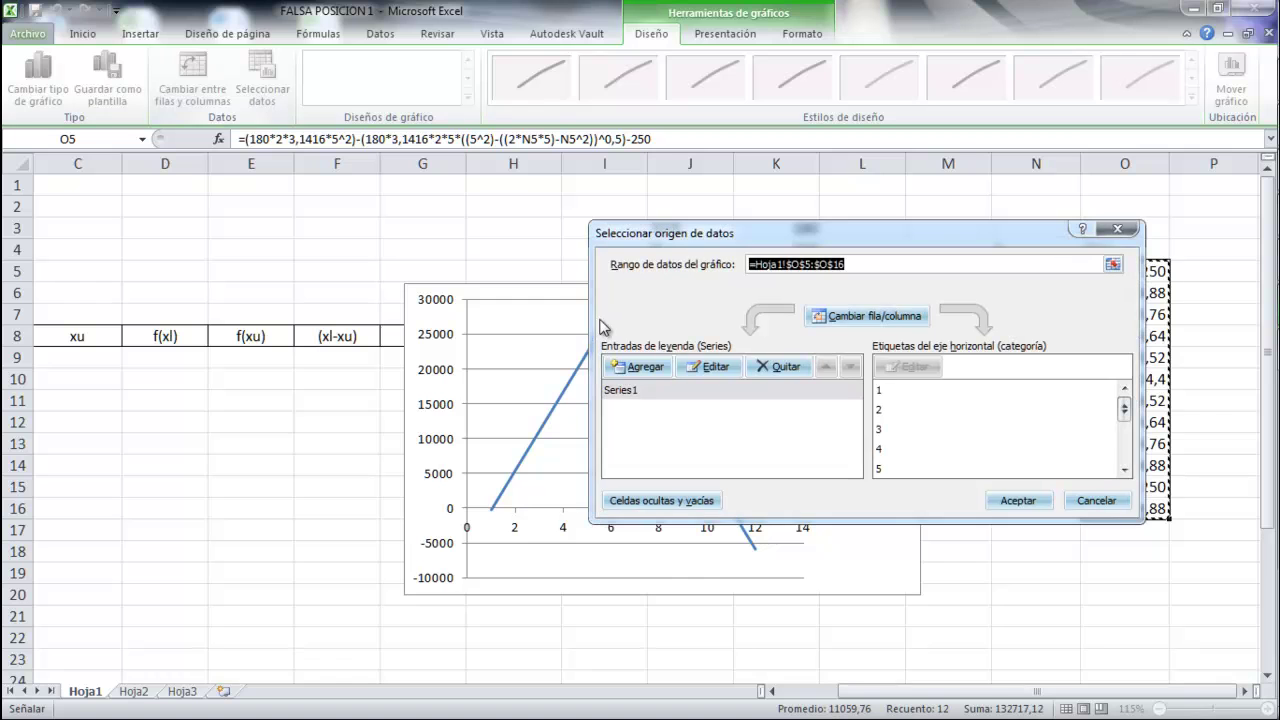
pyautogui.click(716, 366)
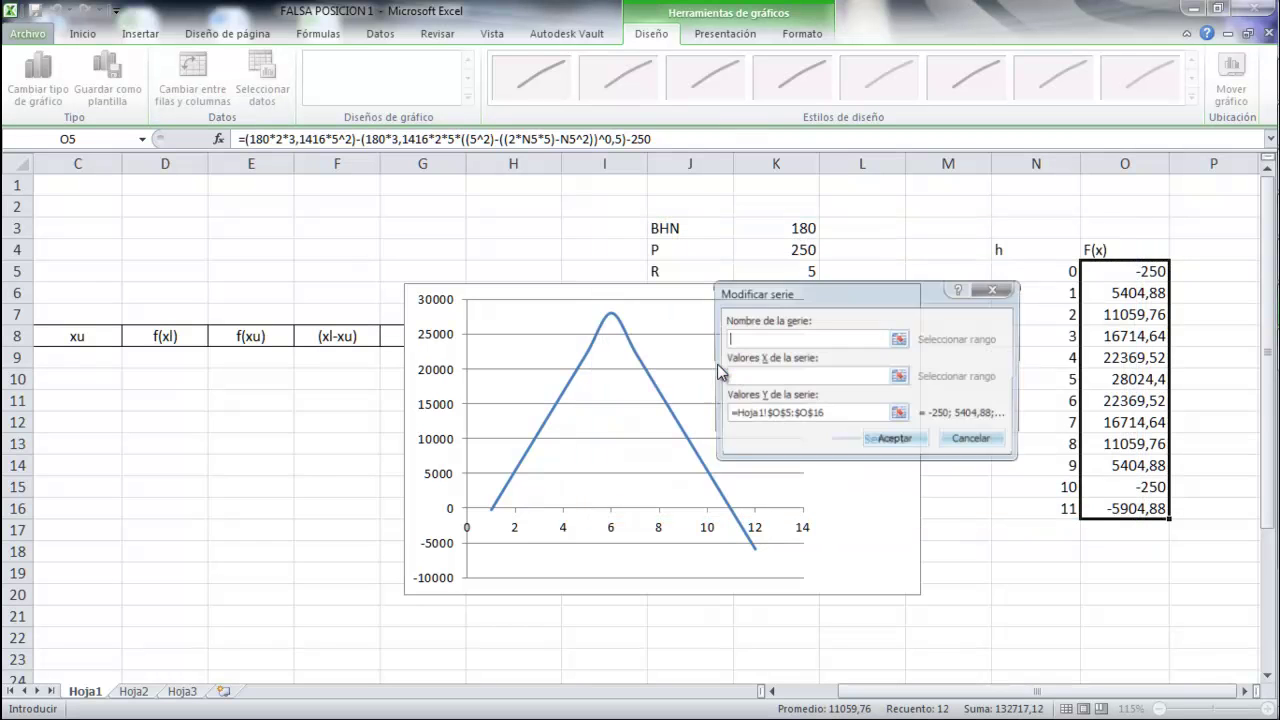
pyautogui.click(902, 380)
pyautogui.moveTo(1043, 279)
pyautogui.mouseDown()
pyautogui.moveTo(1071, 520)
pyautogui.moveTo(1068, 508)
pyautogui.mouseUp()
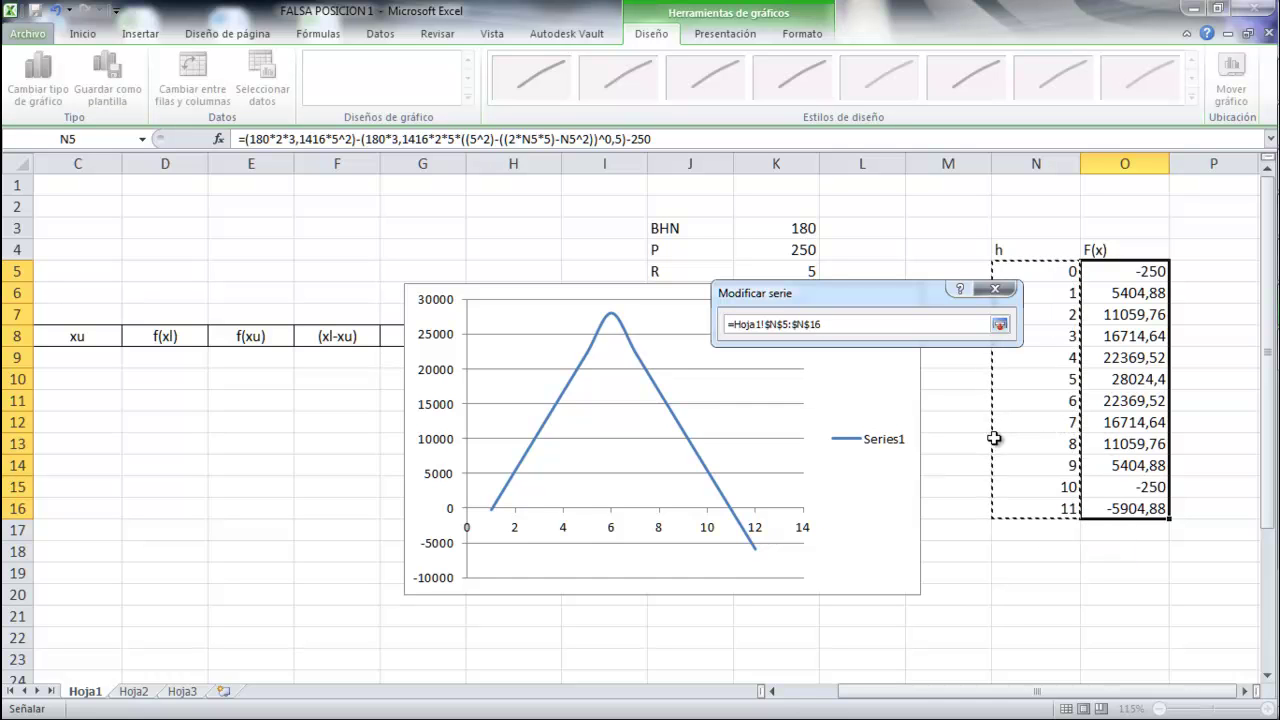
pyautogui.click(1000, 328)
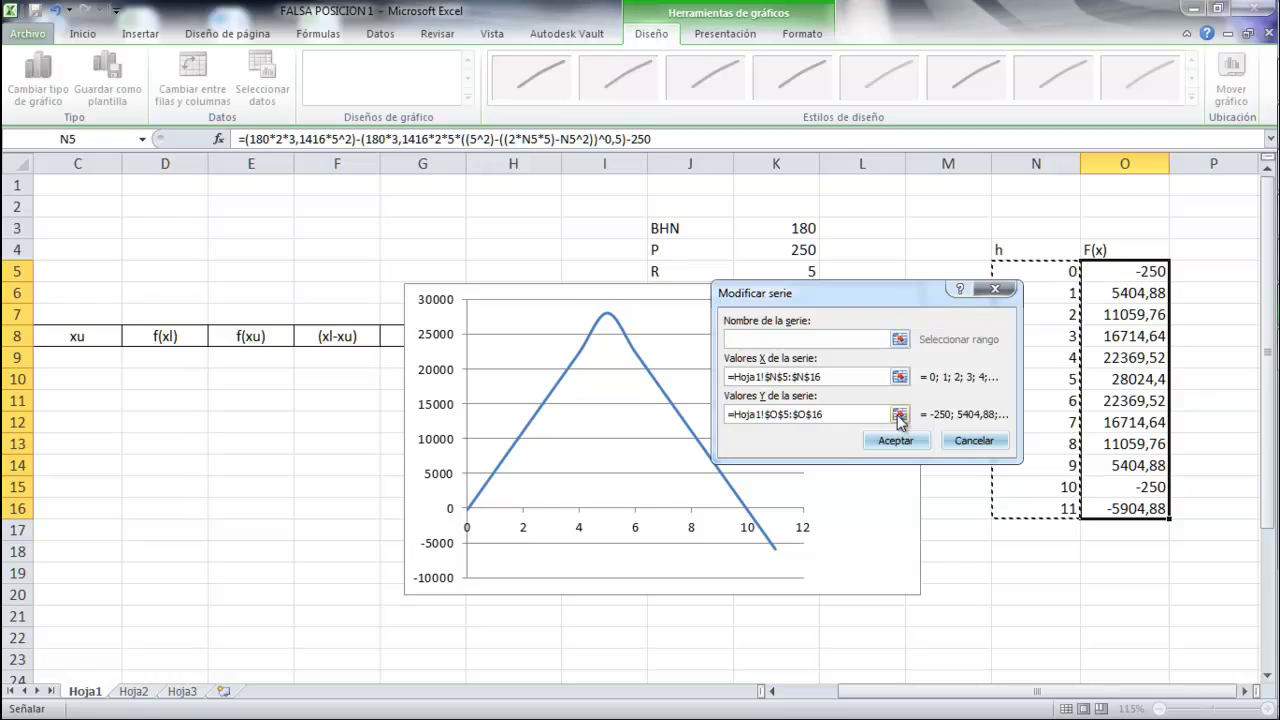
pyautogui.click(899, 414)
pyautogui.moveTo(1118, 286)
pyautogui.mouseDown()
pyautogui.moveTo(1155, 437)
pyautogui.moveTo(1155, 508)
pyautogui.mouseUp()
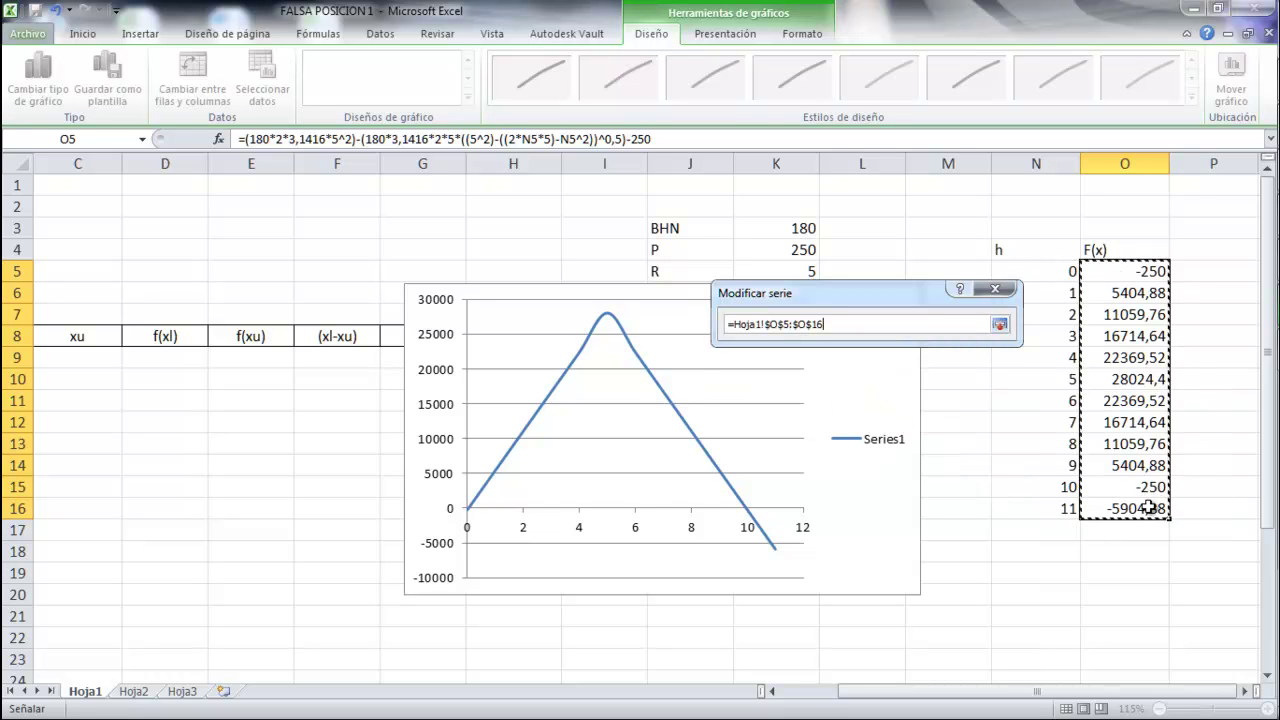
pyautogui.click(1000, 327)
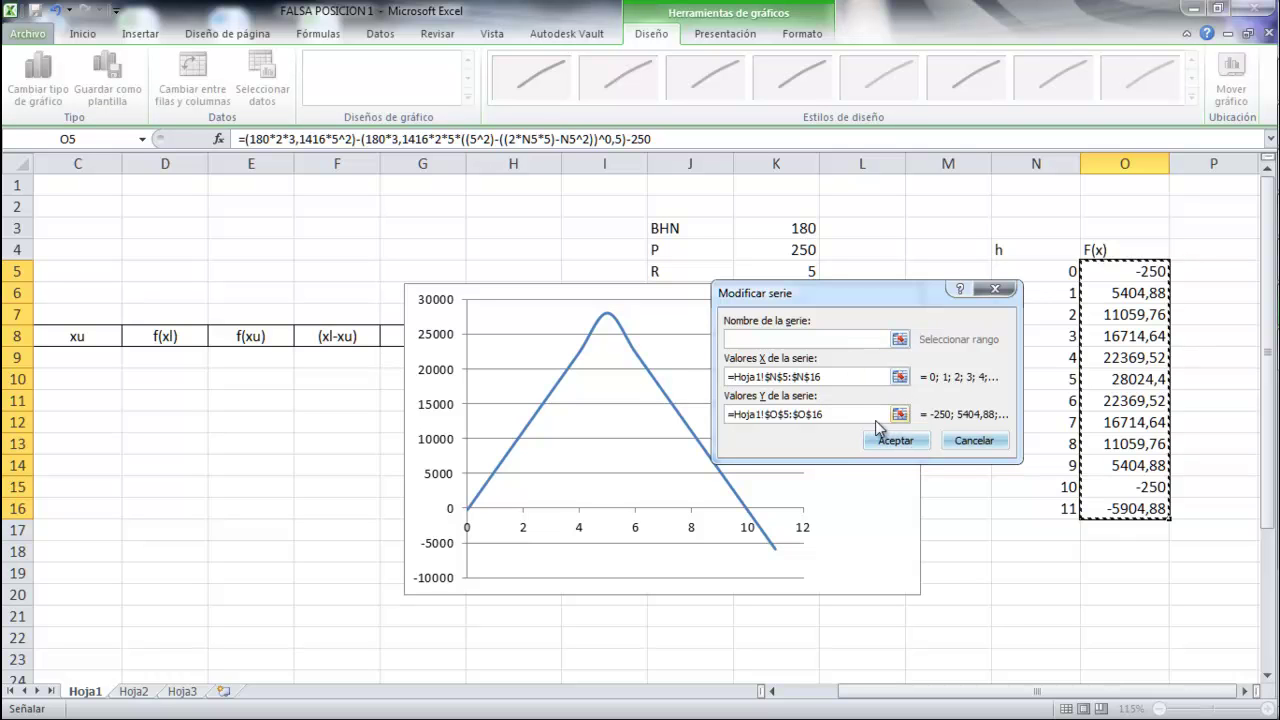
pyautogui.click(886, 445)
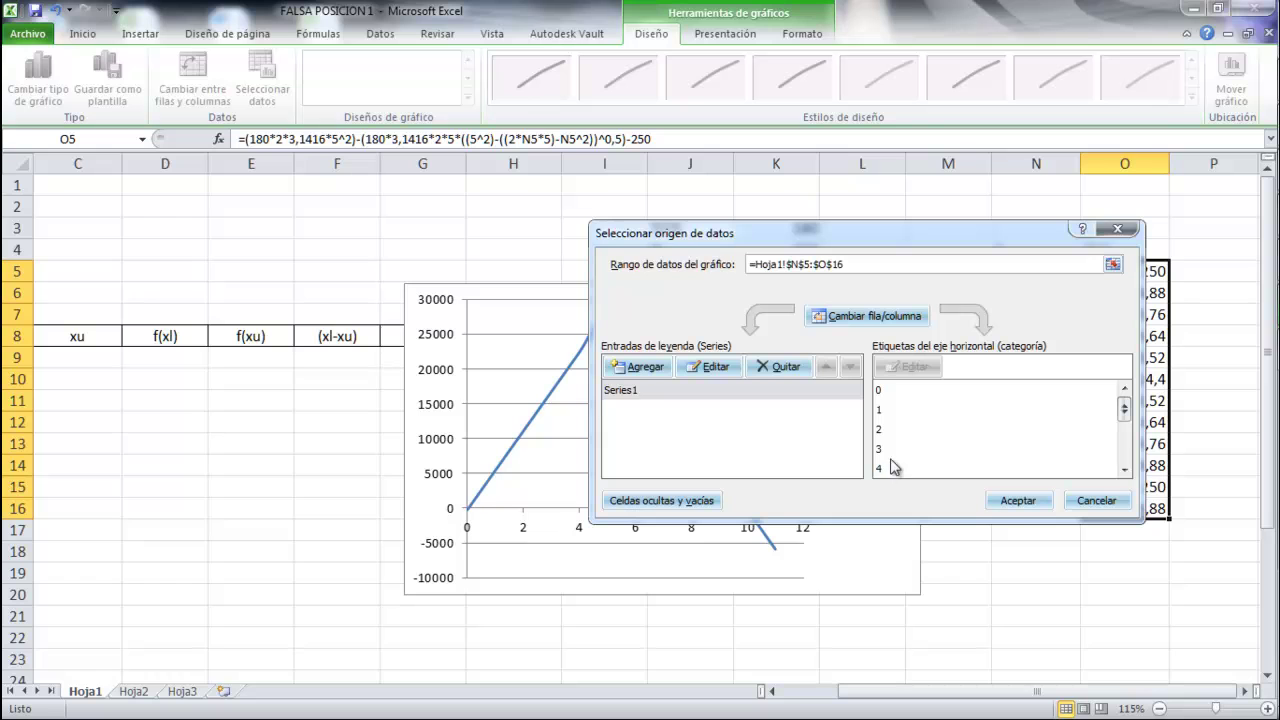
pyautogui.click(1018, 503)
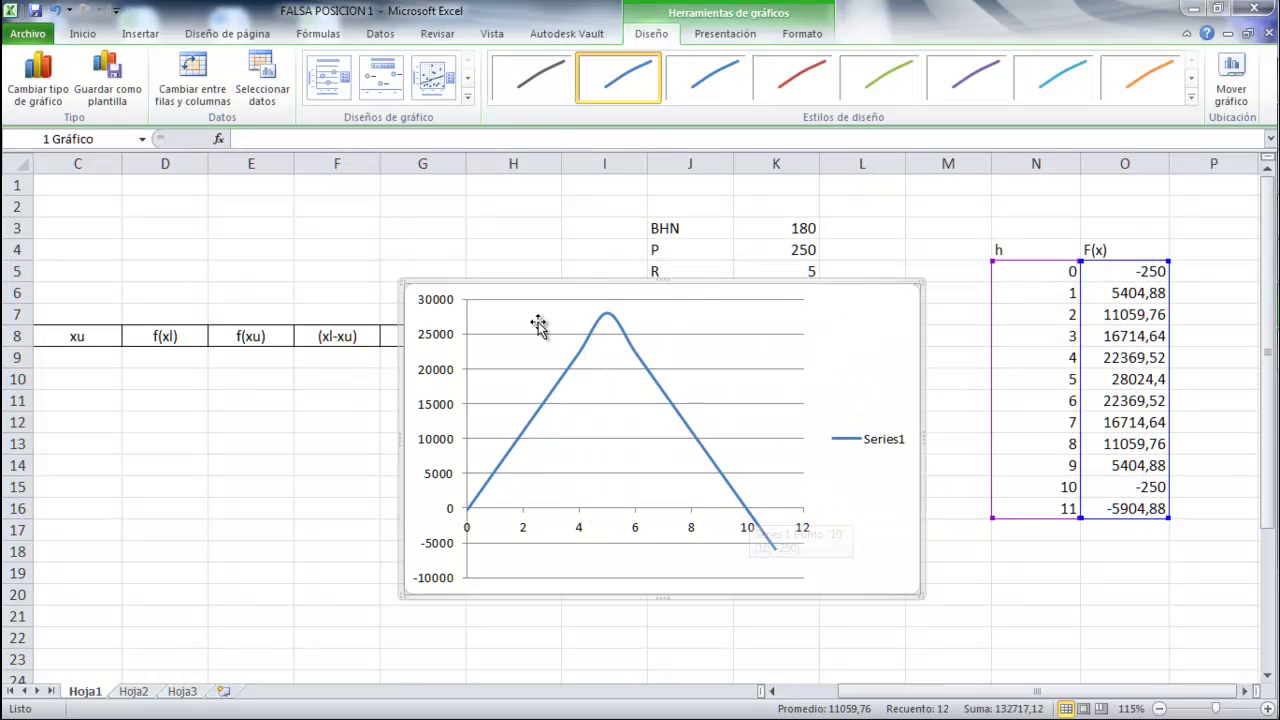
# - Move the F(x) chart down and left so it sits below the iteration table
pyautogui.click(654, 456)
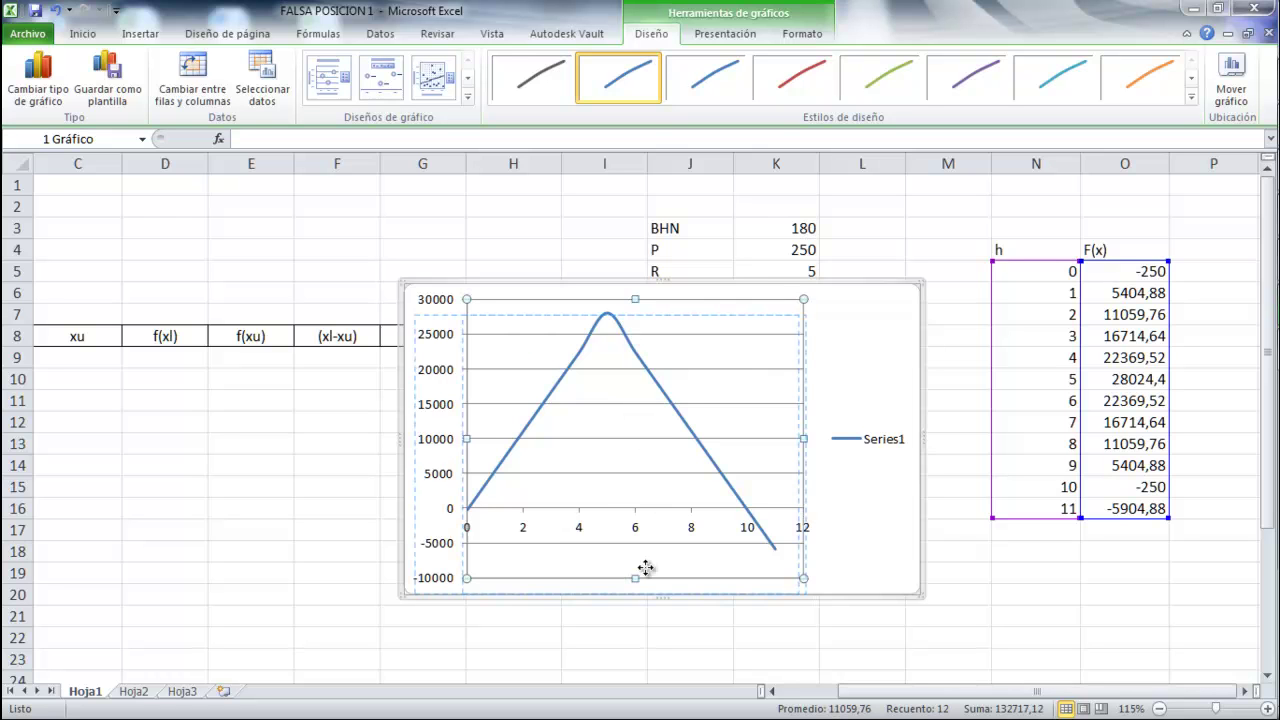
pyautogui.moveTo(646, 563); pyautogui.dragTo(642, 570)
pyautogui.moveTo(849, 371); pyautogui.dragTo(851, 477)
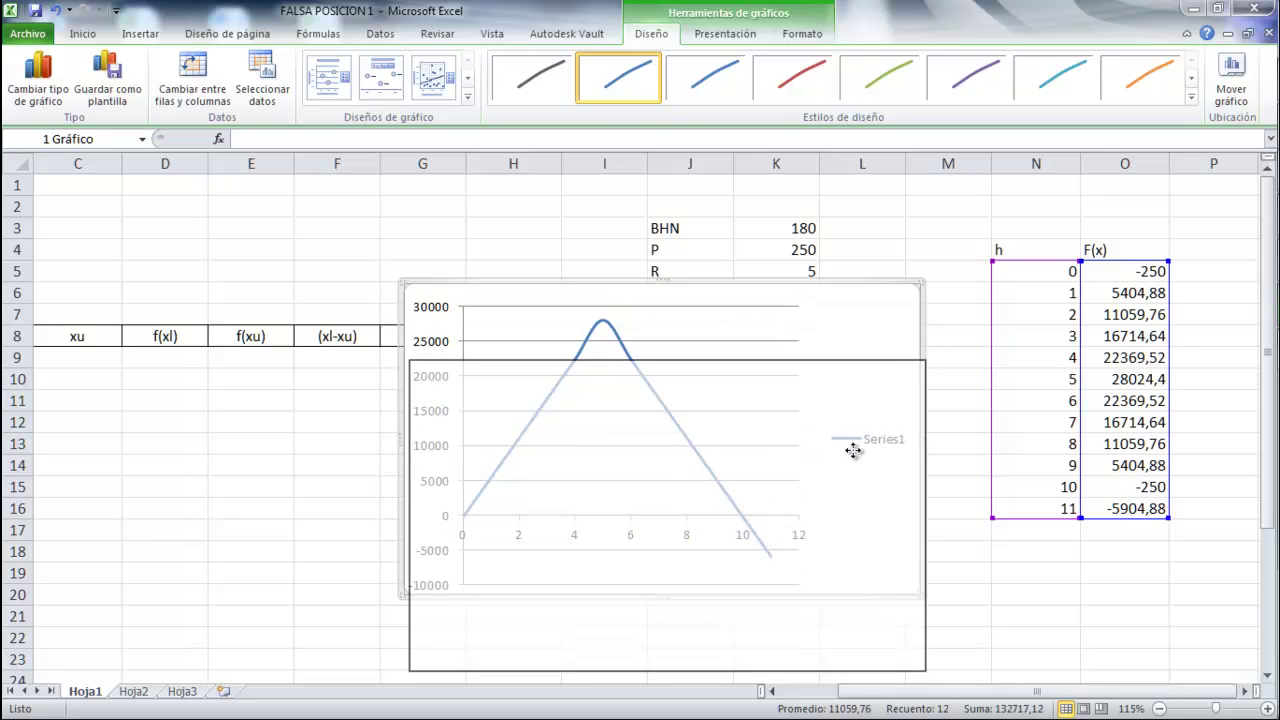
pyautogui.scroll(-5, 845, 545)
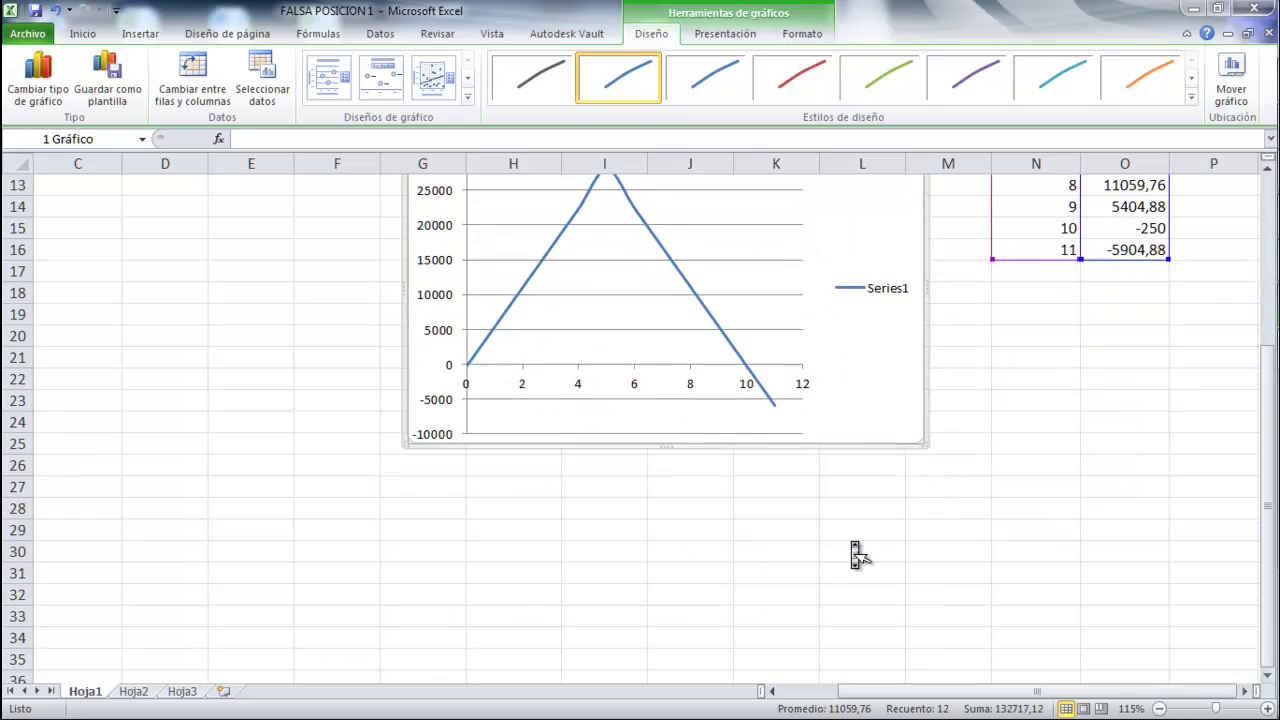
pyautogui.click(740, 330)
pyautogui.moveTo(840, 321); pyautogui.dragTo(608, 542)
pyautogui.scroll(3, 614, 449)
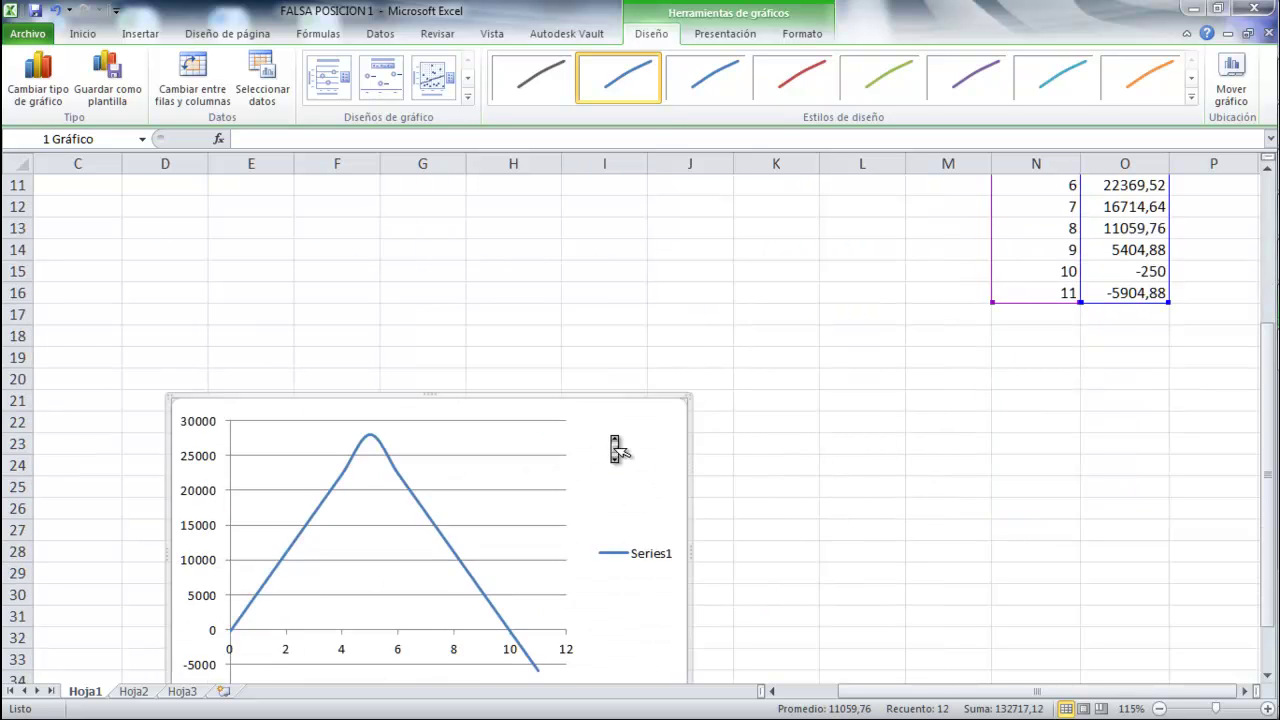
pyautogui.scroll(1, 614, 449)
pyautogui.hscroll(-2, 612, 440)
pyautogui.hscroll(1, 612, 437)
pyautogui.hscroll(-1, 620, 442)
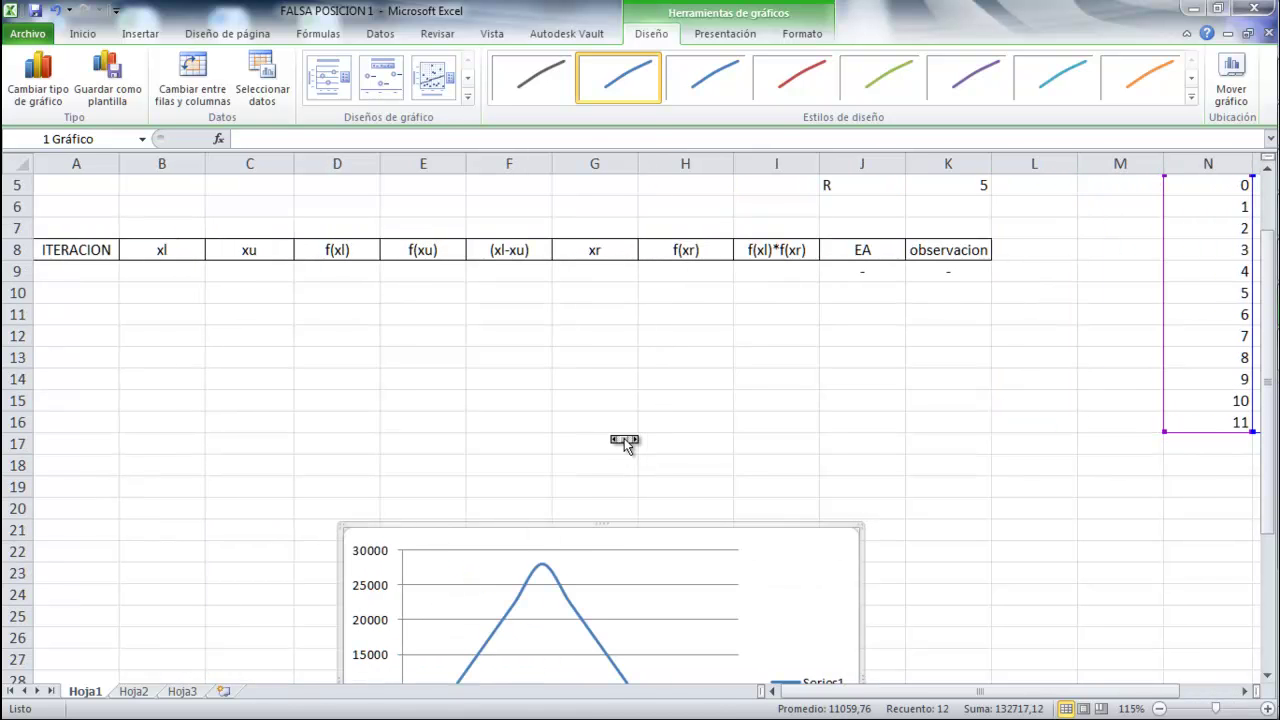
# - Enter iteration 1 in A9, xl = 9 in B9 and xu = 11 in C9
pyautogui.click(98, 273)
pyautogui.write('1')
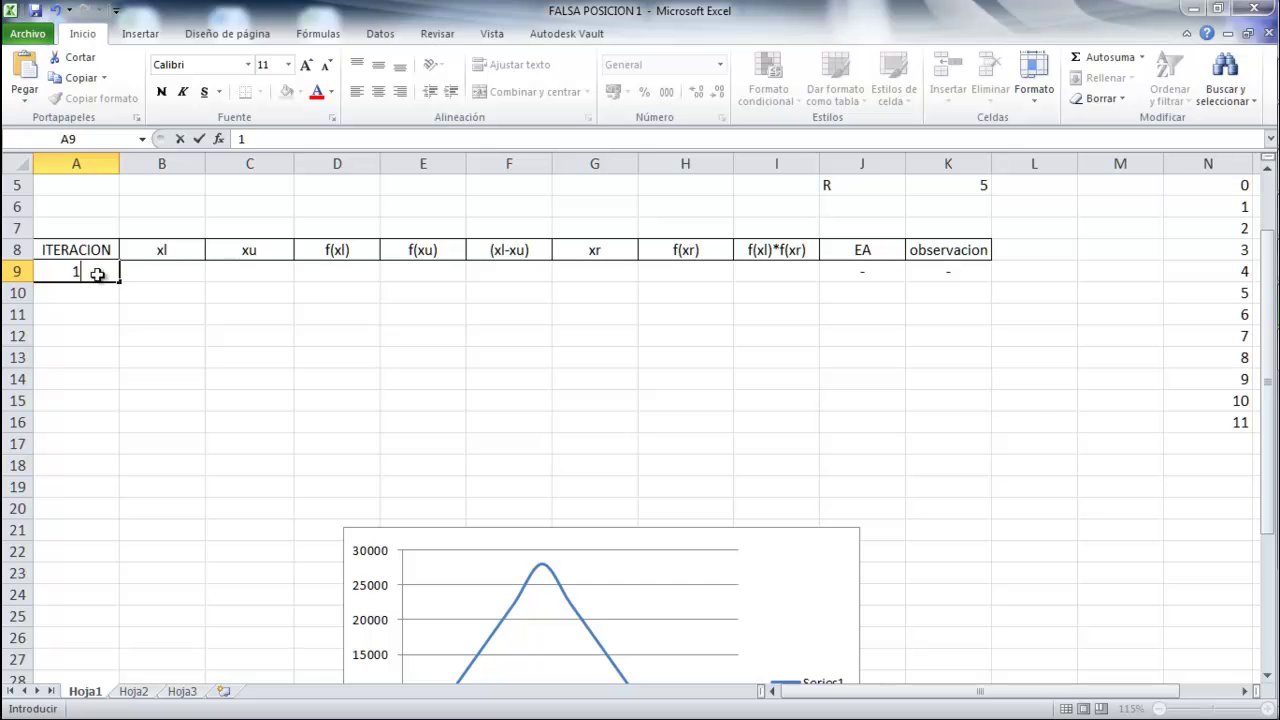
pyautogui.scroll(-4, 215, 372)
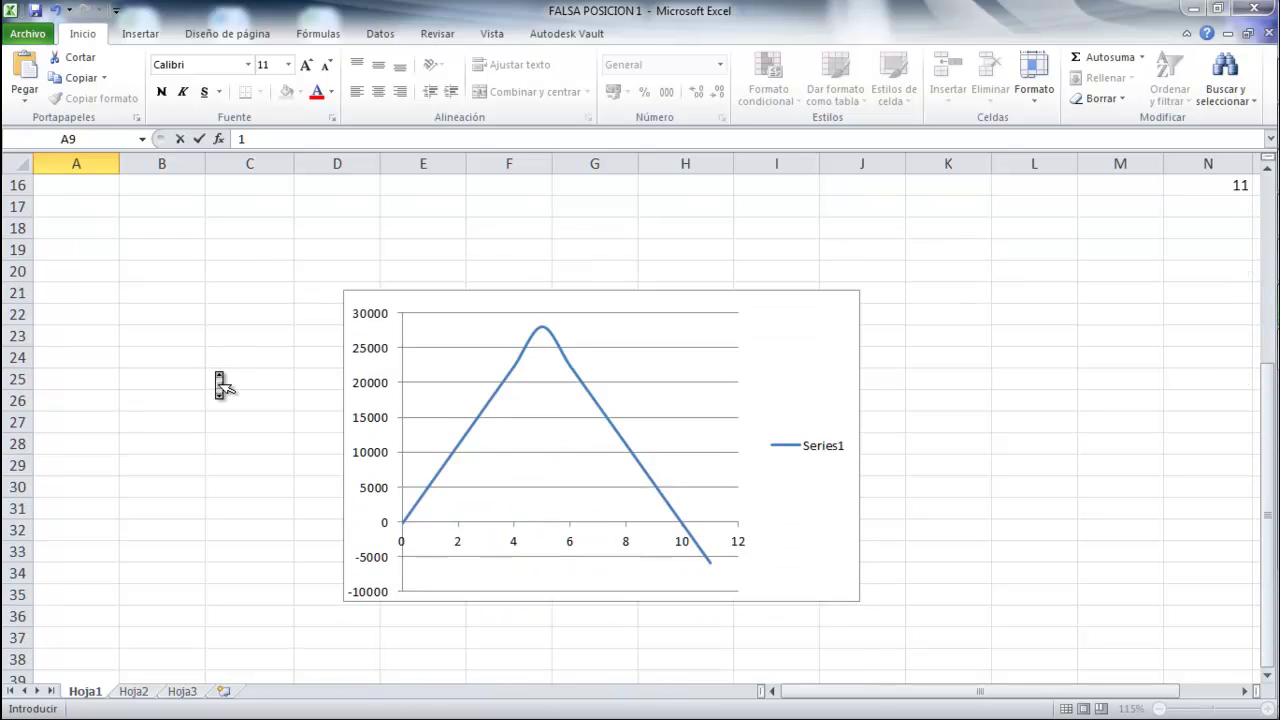
pyautogui.scroll(-1, 217, 371)
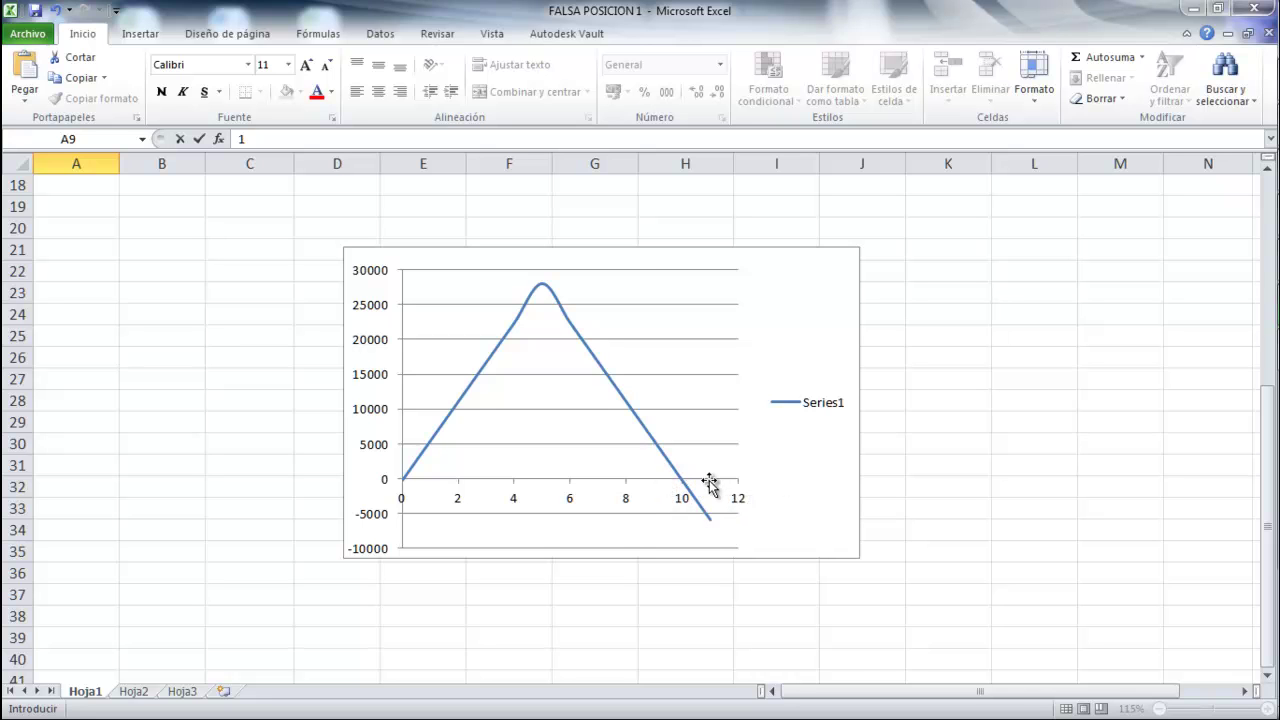
pyautogui.scroll(4, 711, 485)
pyautogui.scroll(2, 711, 490)
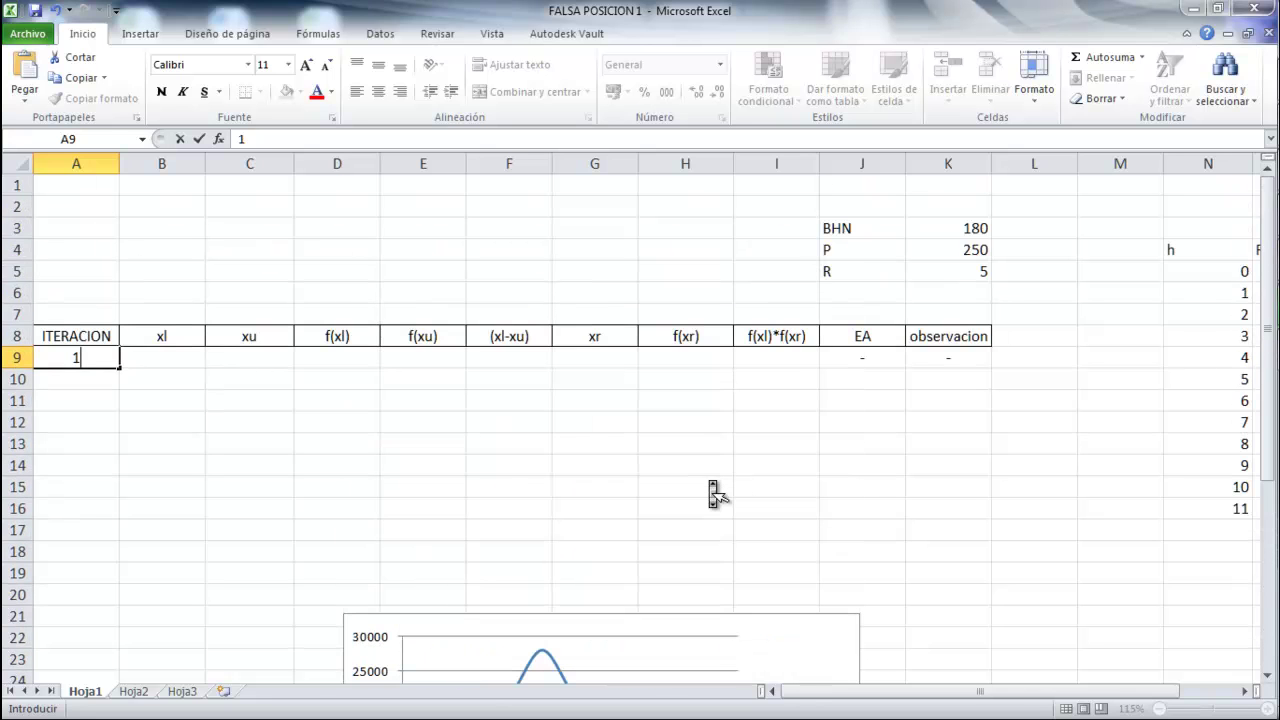
pyautogui.click(181, 350)
pyautogui.write('9')
pyautogui.press('Tab')
pyautogui.write('1')
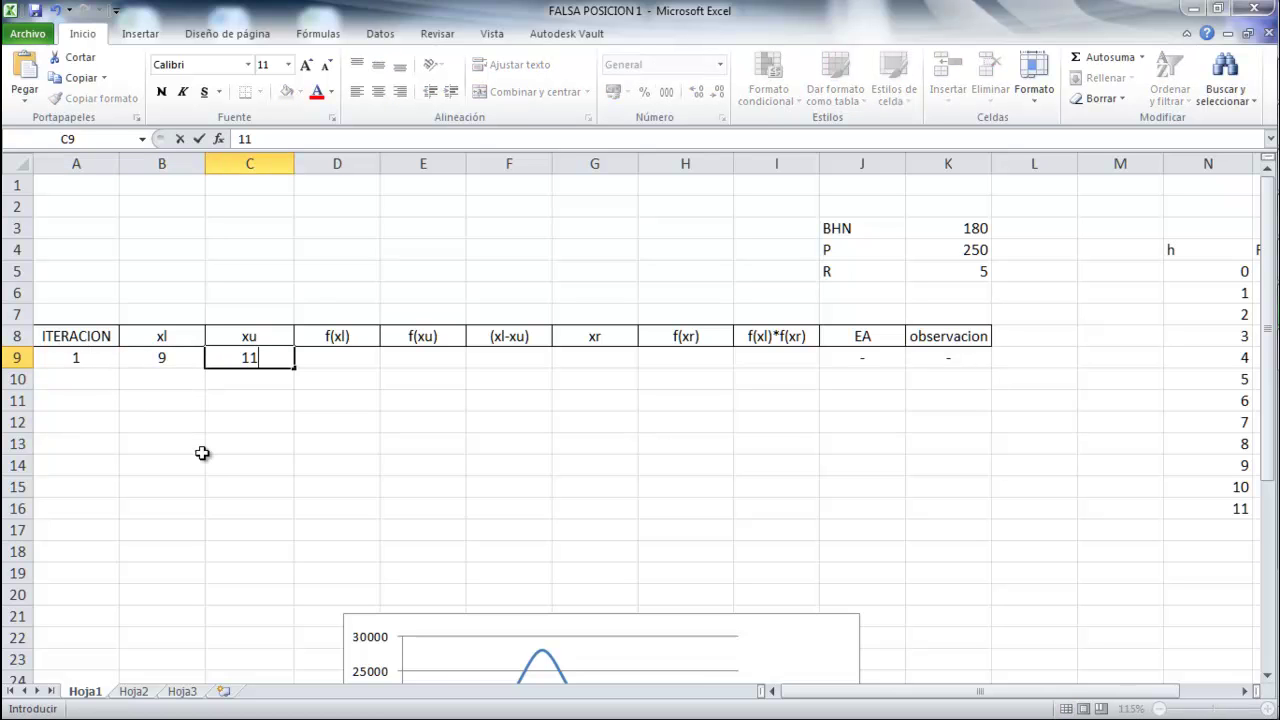
pyautogui.press('Tab')
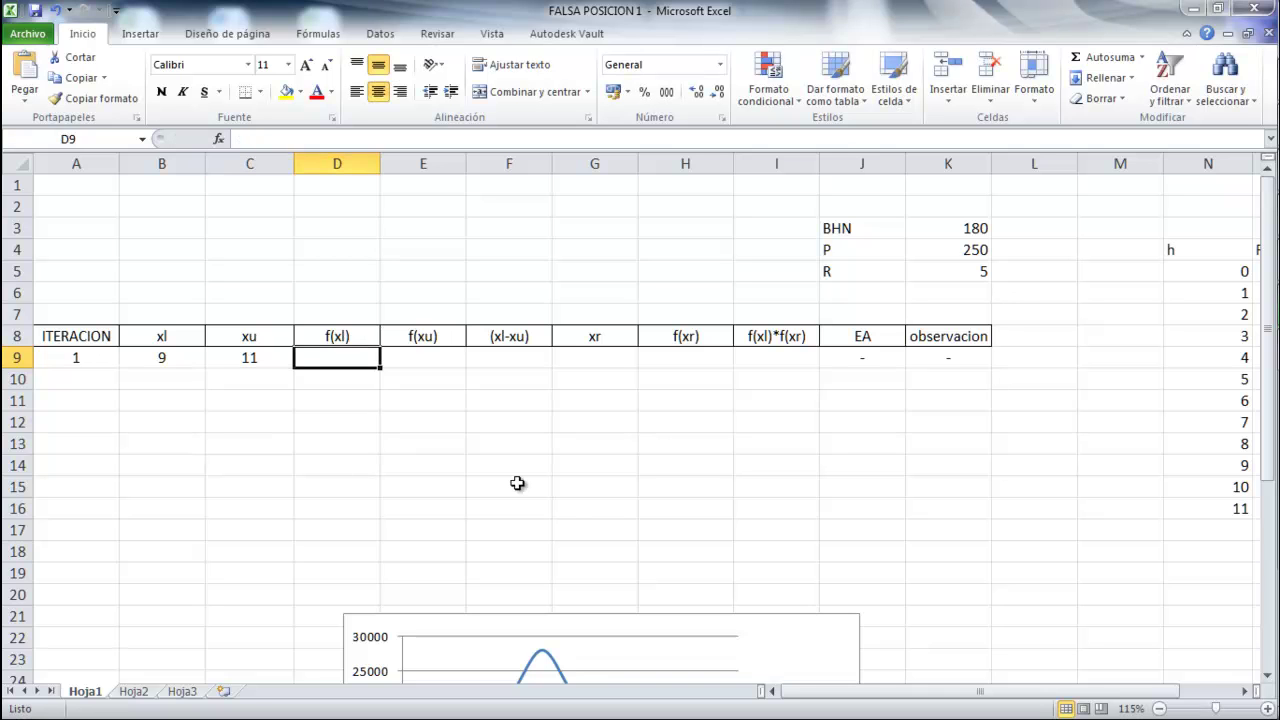
# - Copy the F(x) formula text from O5 and paste it into f(xl) cell D9
pyautogui.hscroll(5, 545, 487)
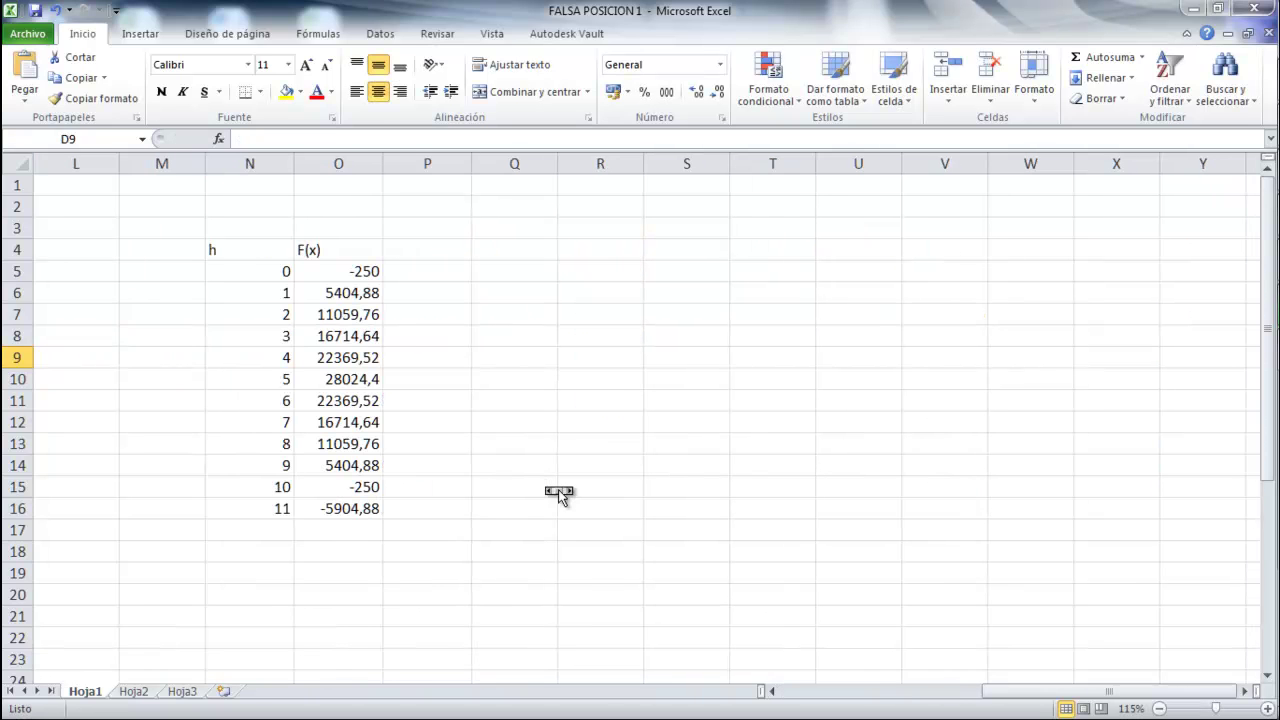
pyautogui.click(367, 274)
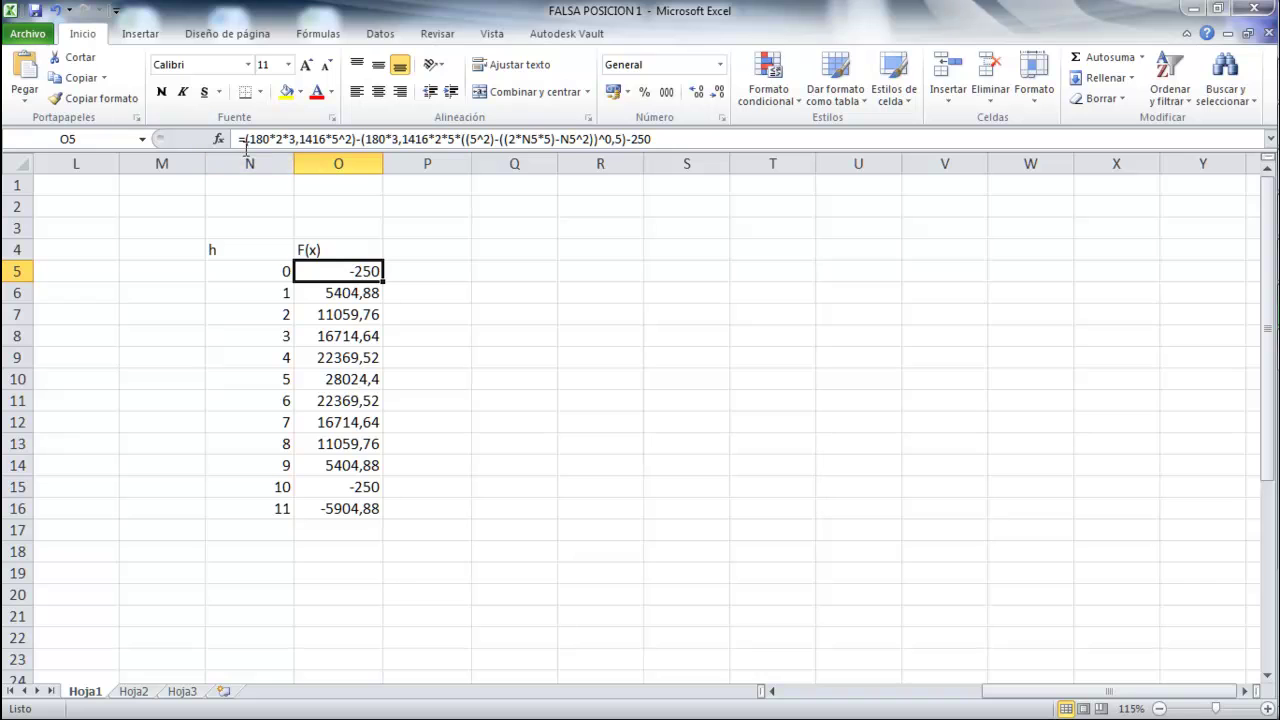
pyautogui.moveTo(240, 139); pyautogui.dragTo(660, 148)
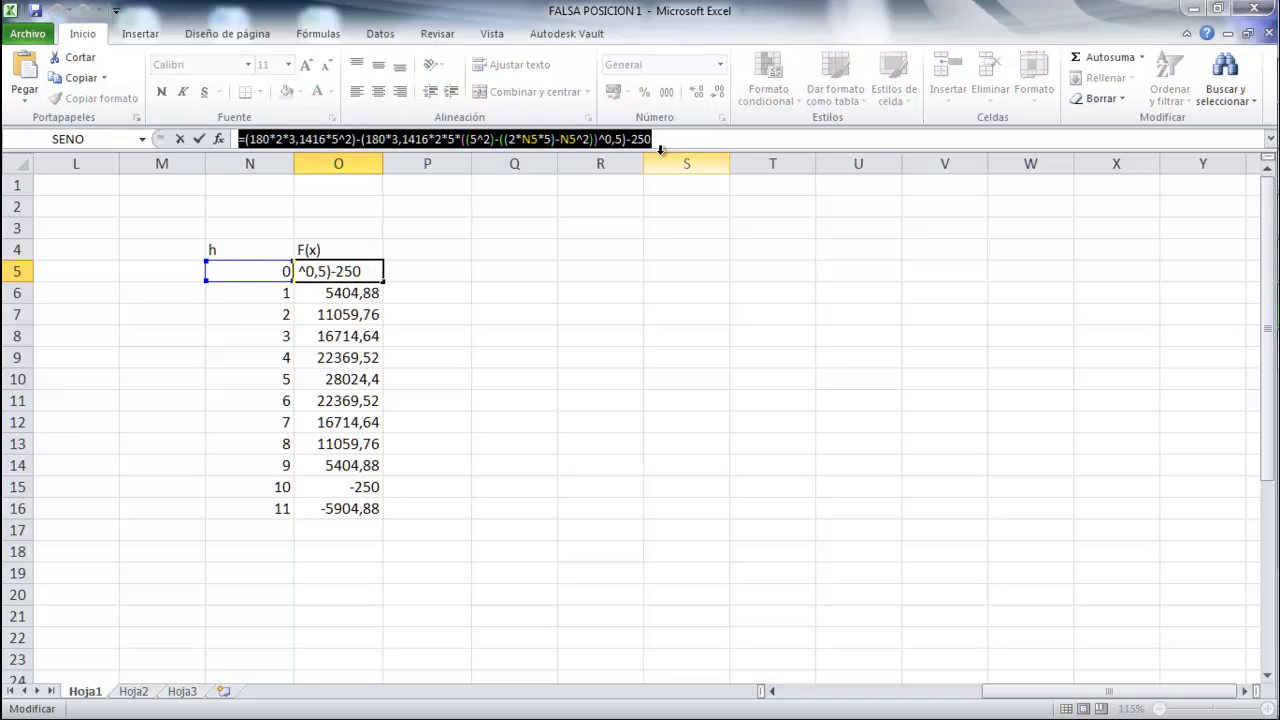
pyautogui.middleClick(555, 324)
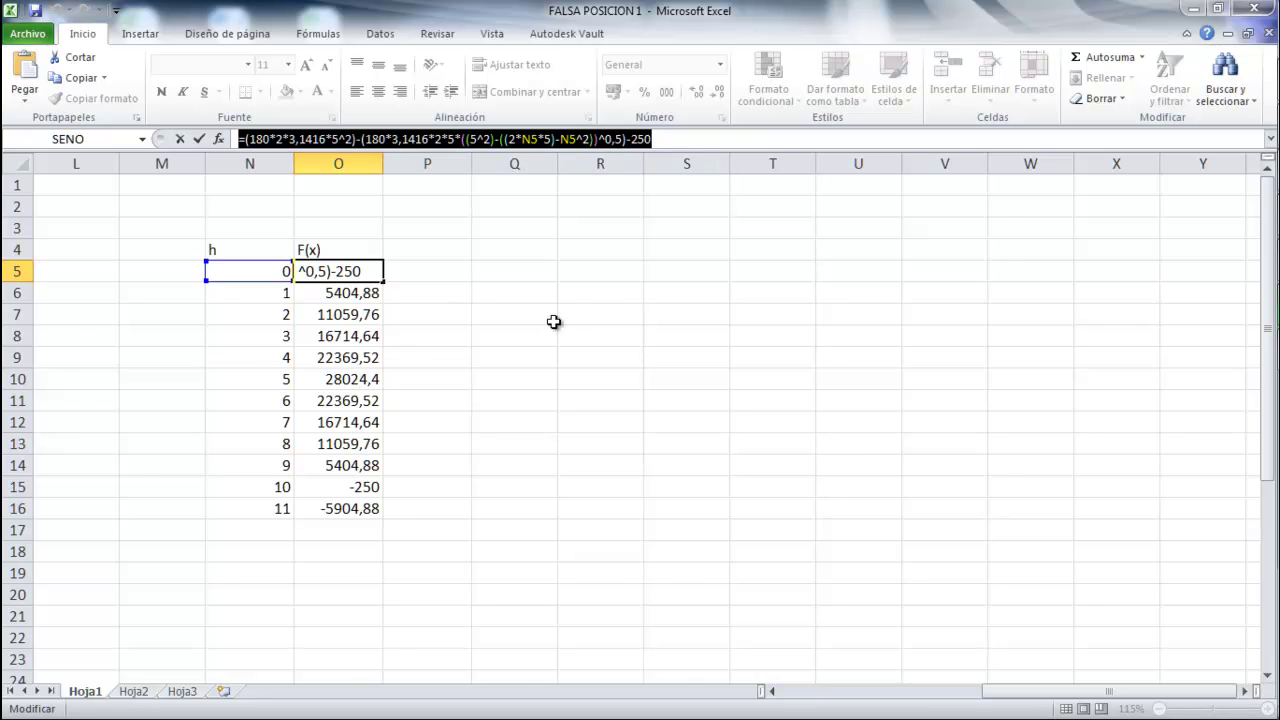
pyautogui.hscroll(-5, 563, 357)
pyautogui.hscroll(-2, 550, 349)
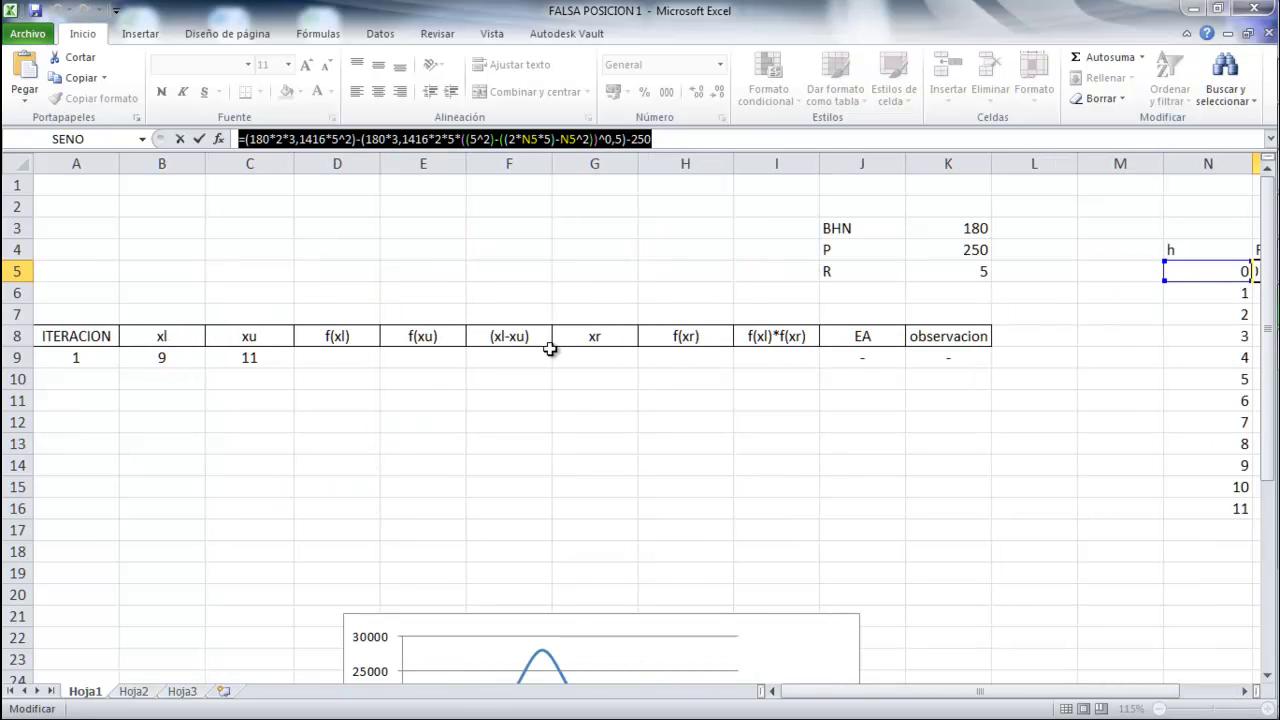
pyautogui.click(342, 365)
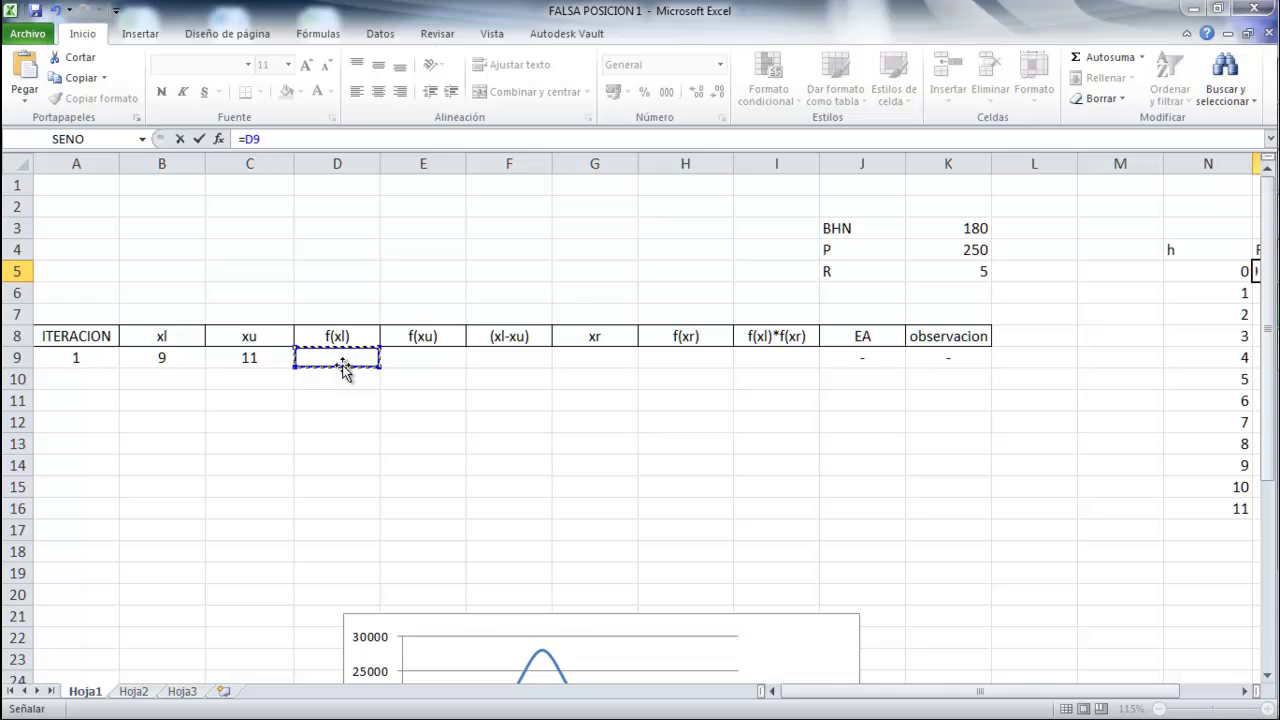
pyautogui.hotkey('ctrl', 'z')
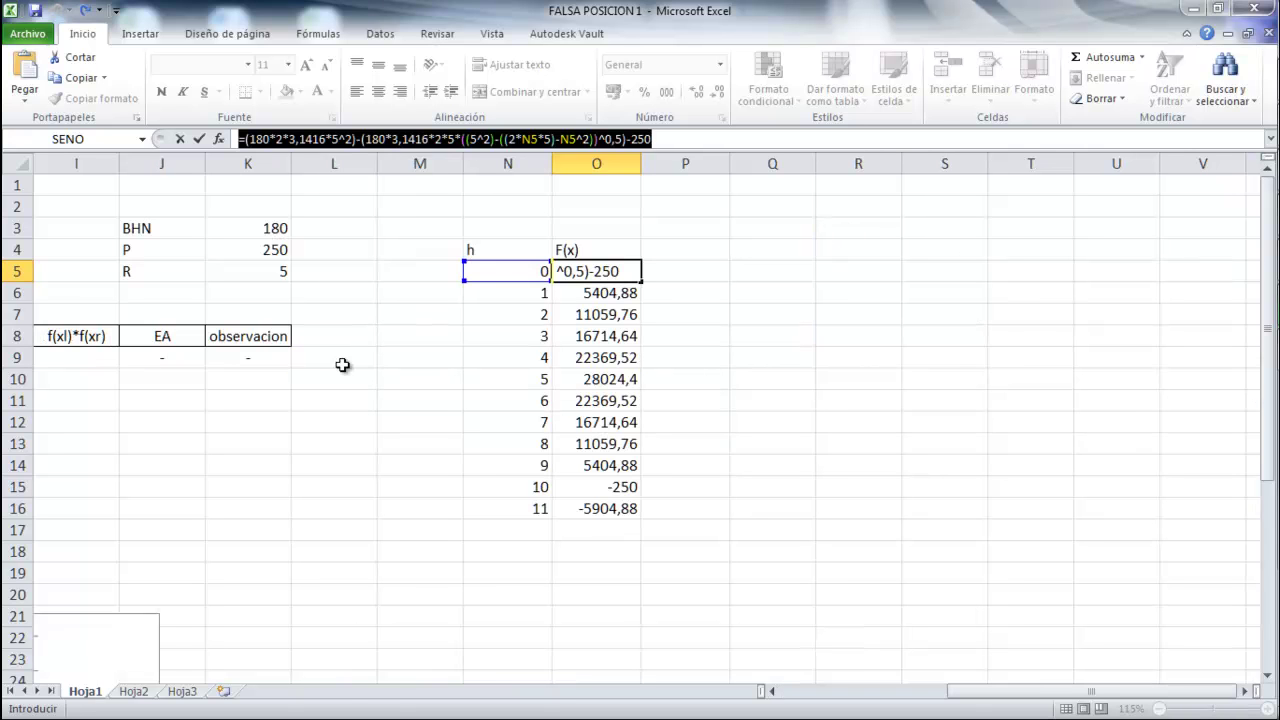
pyautogui.press('Escape')
pyautogui.hscroll(-5, 314, 362)
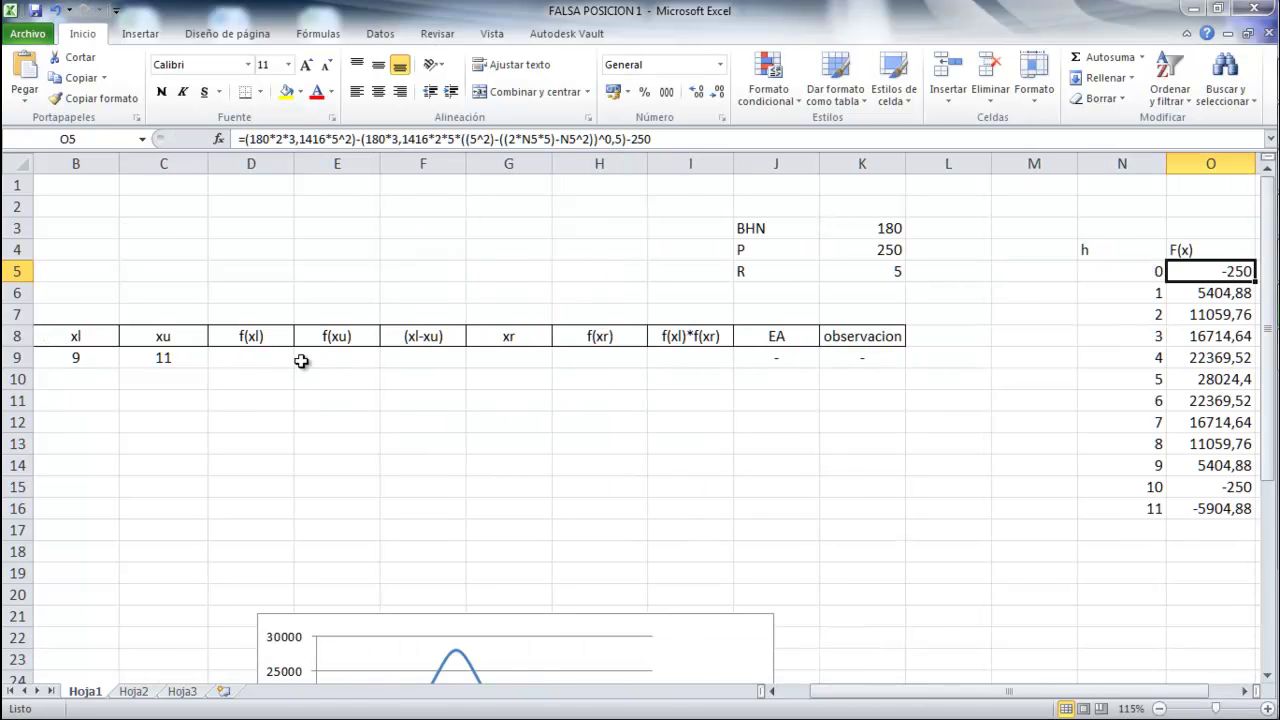
pyautogui.click(266, 361)
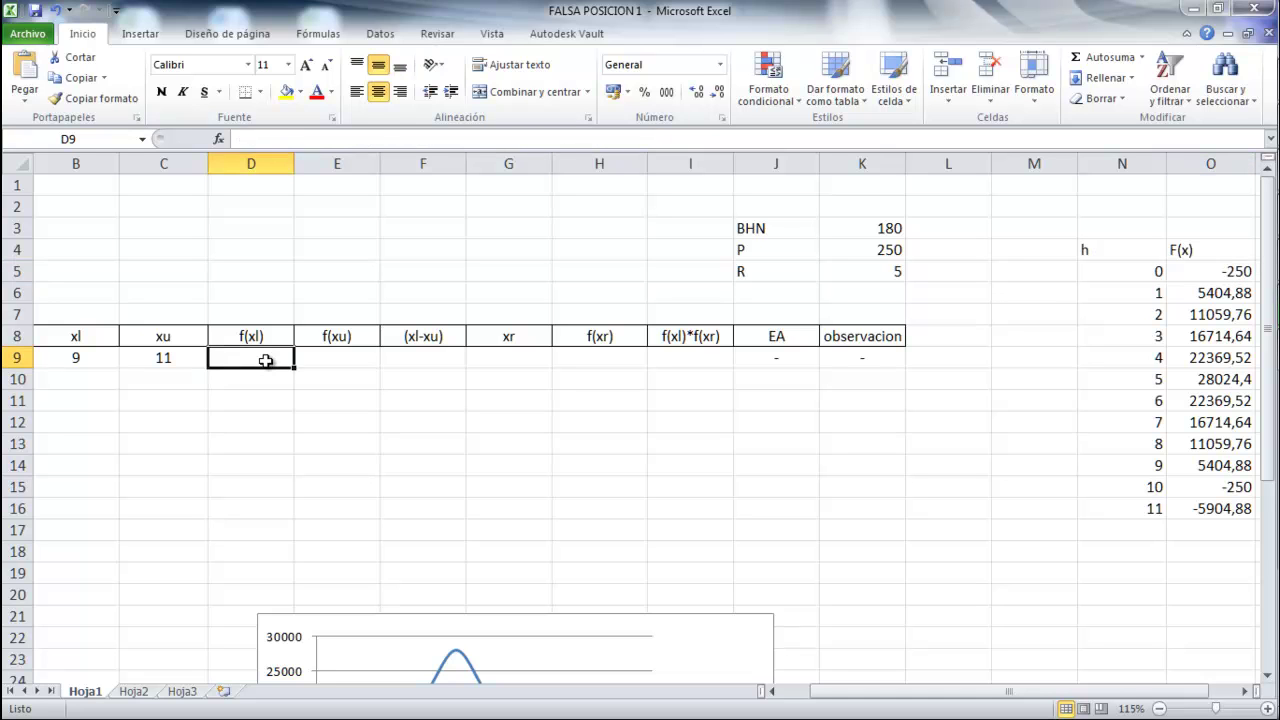
pyautogui.write('=(180*2*3,1416*5^2)-(180*3,1416*2*5*((5^2)-((2*N5*5)-N5^2))^0,5)-250')
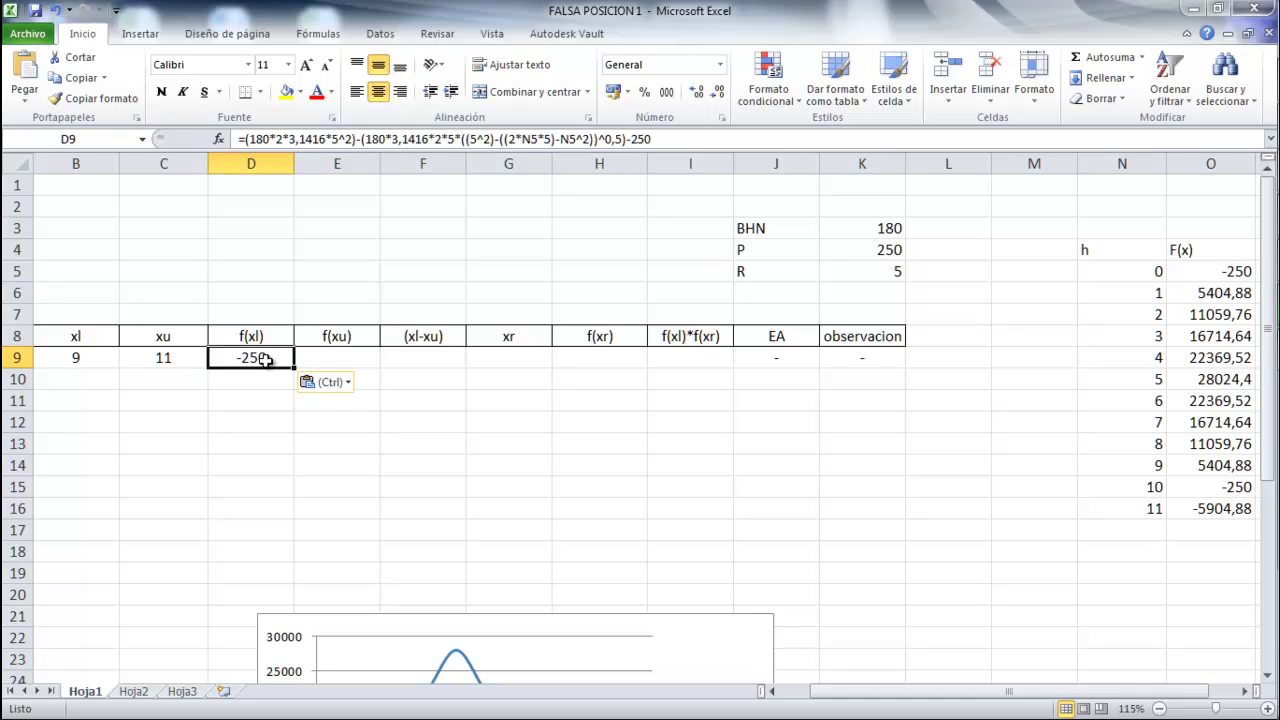
pyautogui.hscroll(-1, 266, 361)
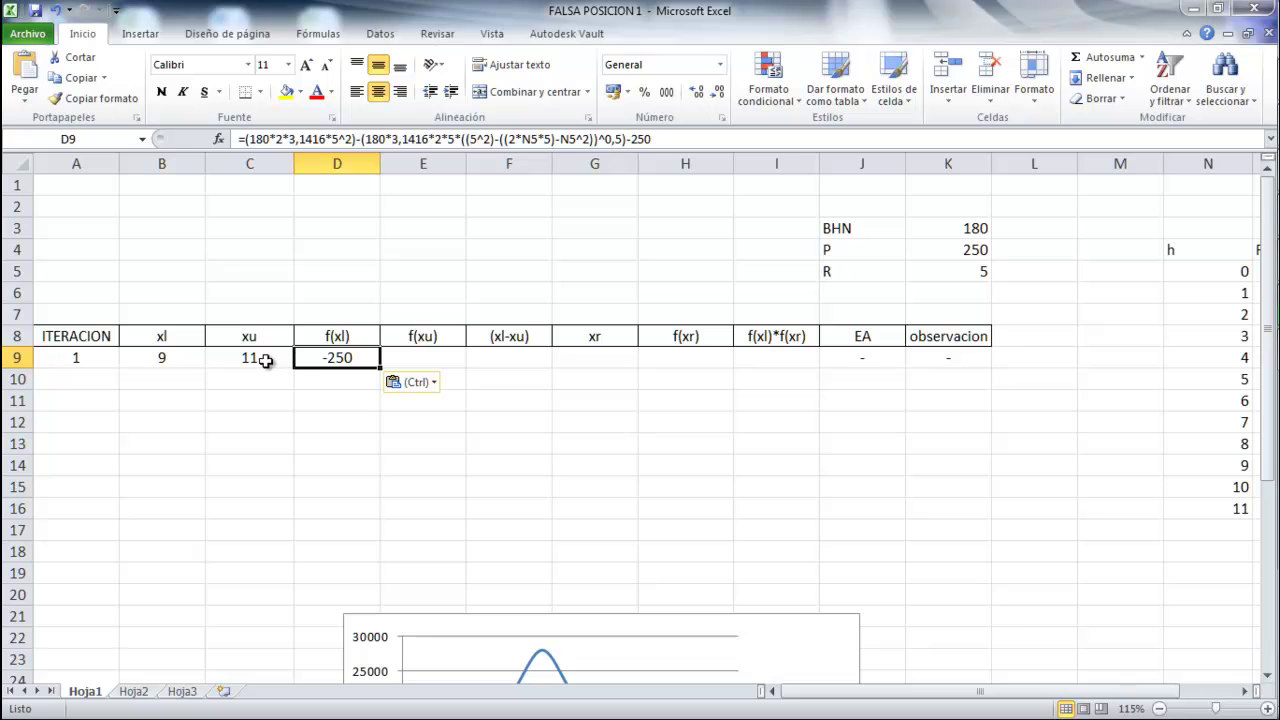
pyautogui.hscroll(2, 312, 360)
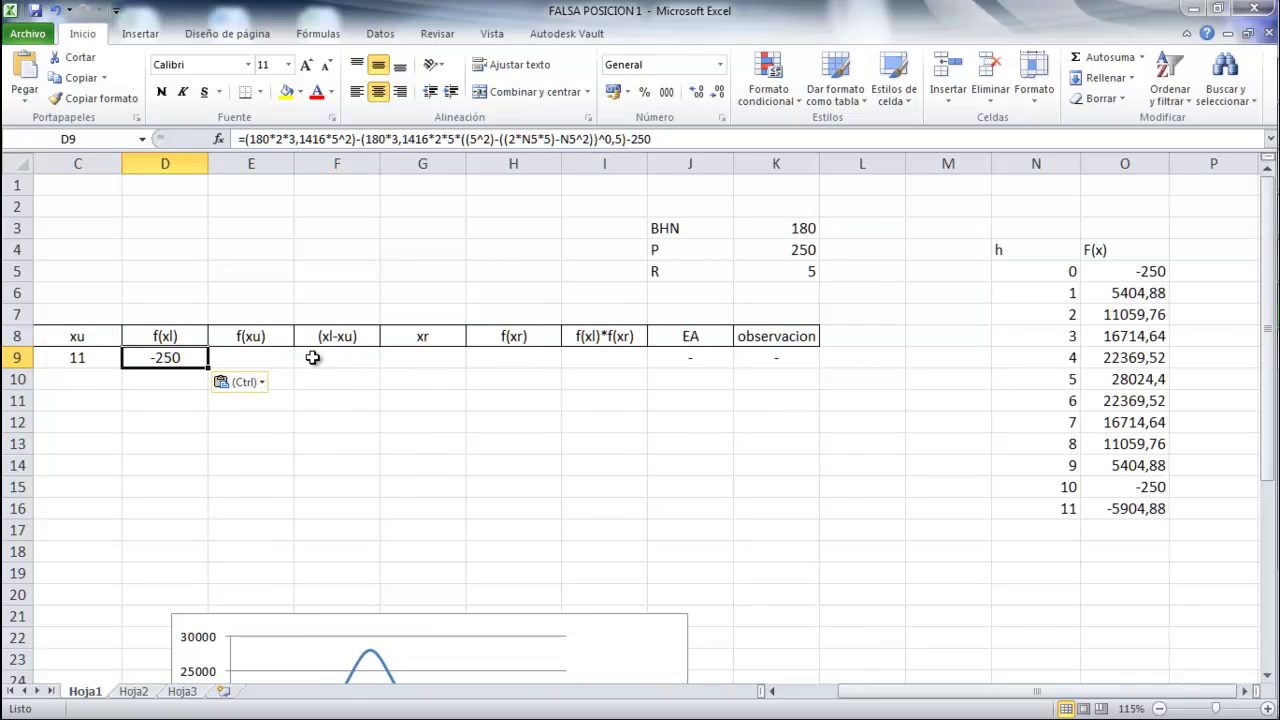
pyautogui.hscroll(-2, 312, 358)
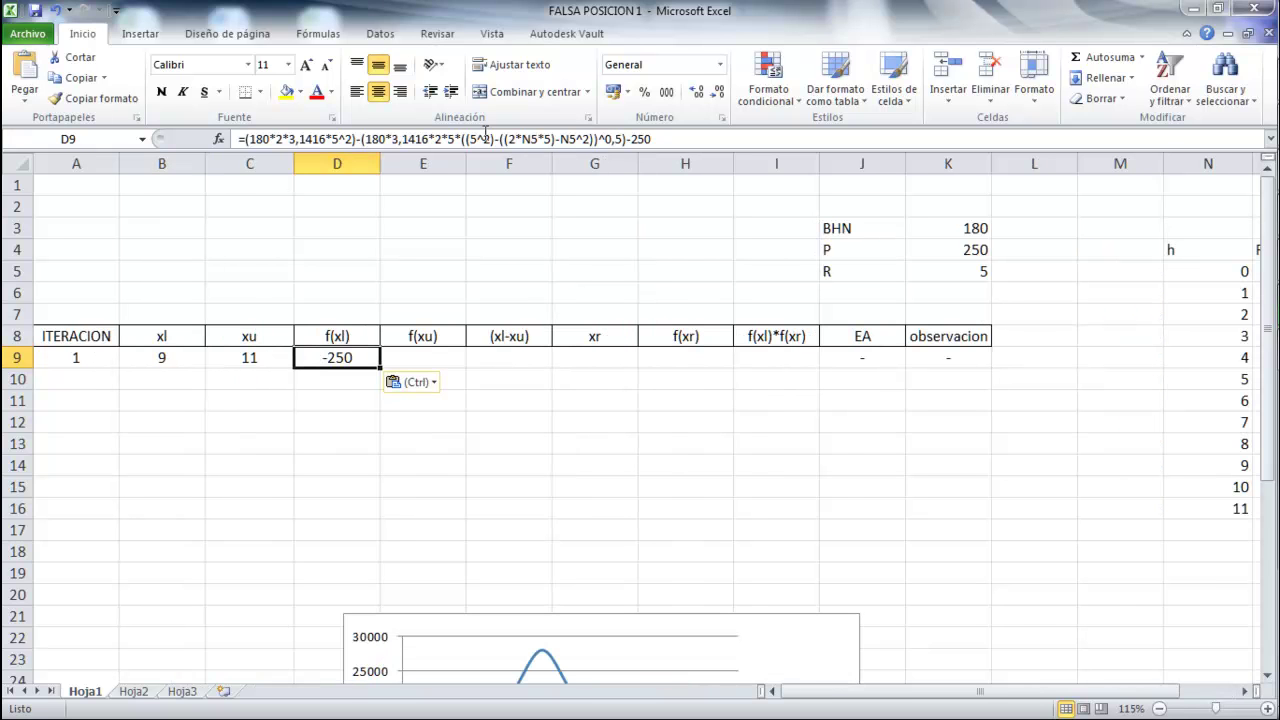
# - Replace both N5 references in D9's formula with B9, giving f(xl) = 5404,88
pyautogui.click(538, 141)
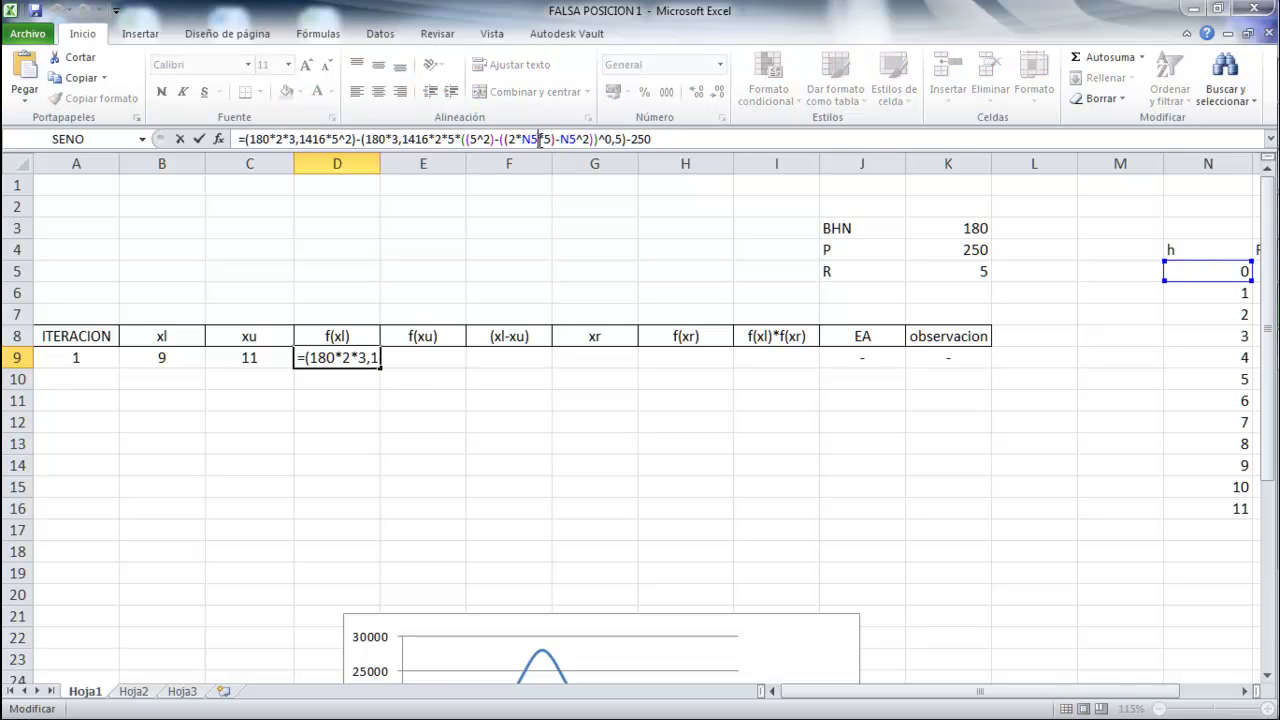
pyautogui.press('BackSpace')
pyautogui.press('BackSpace')
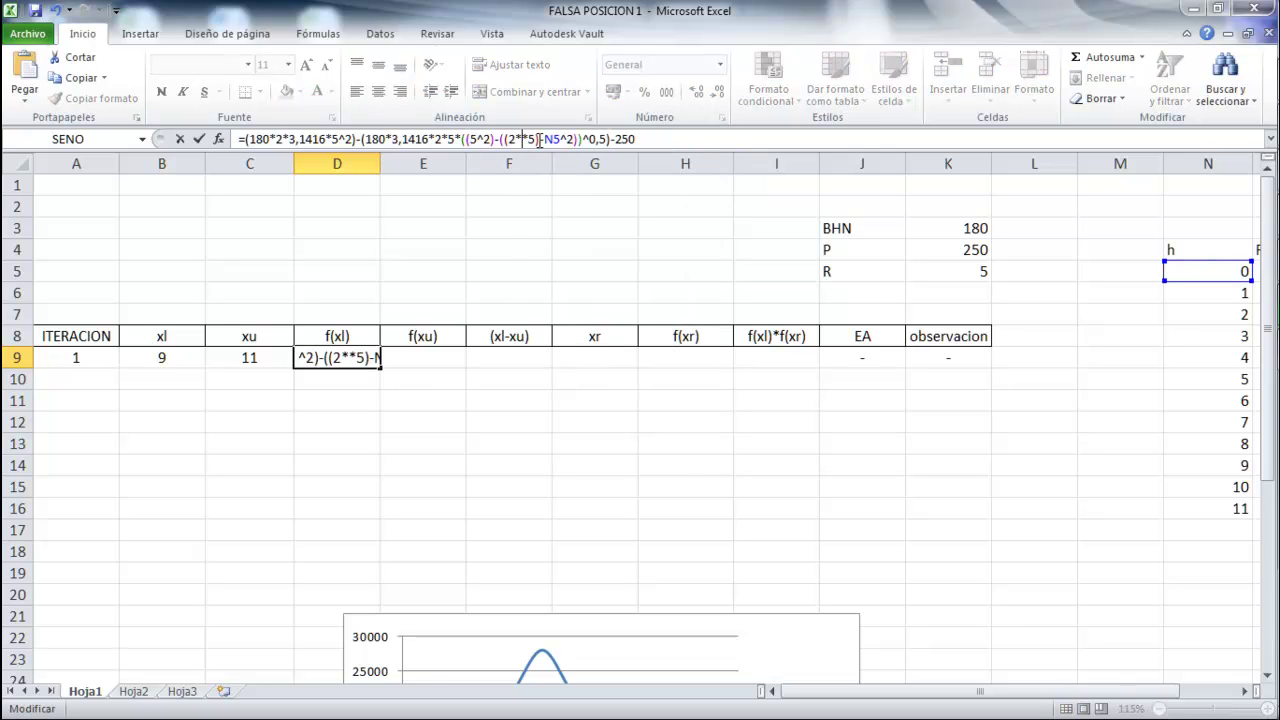
pyautogui.click(166, 357)
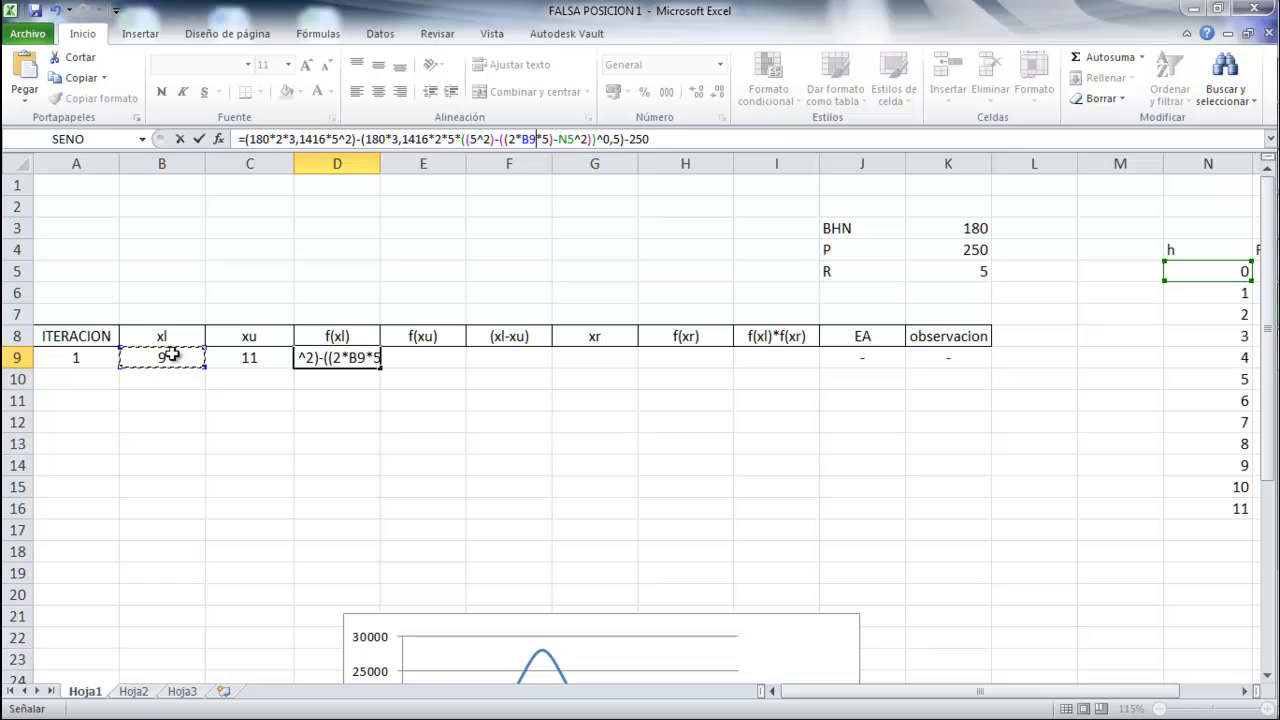
pyautogui.click(575, 139)
pyautogui.press('BackSpace')
pyautogui.press('BackSpace')
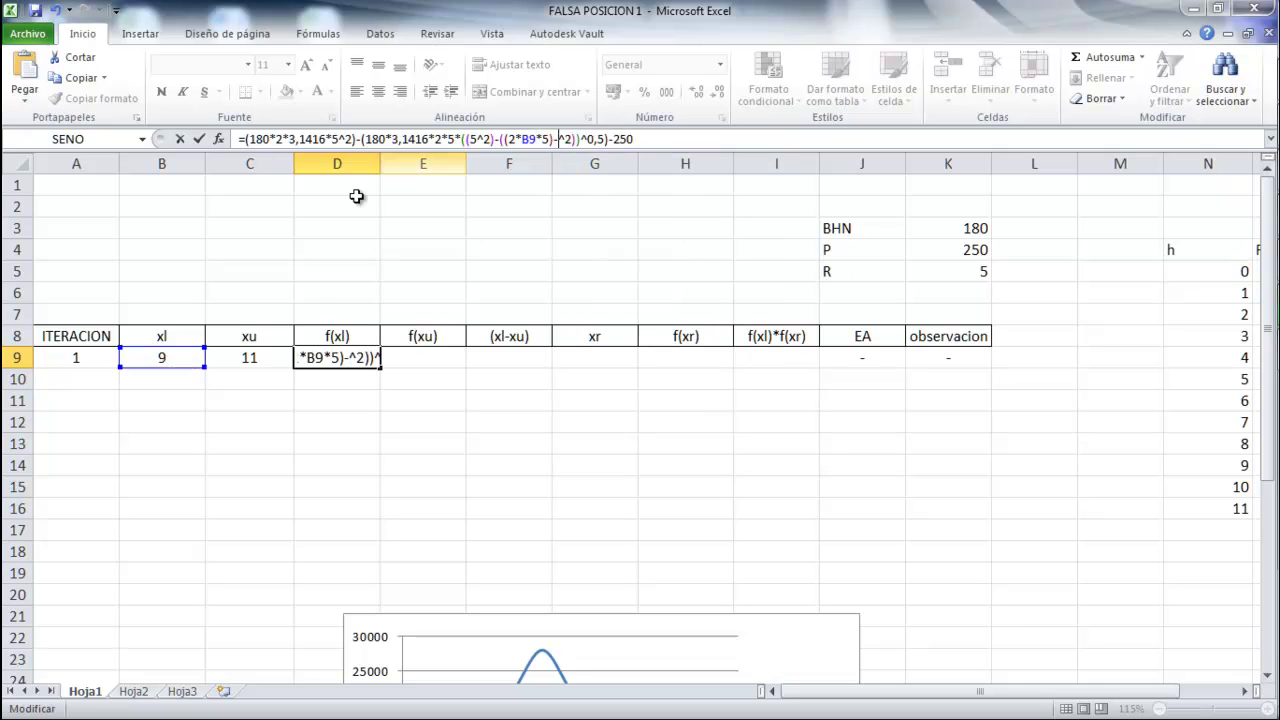
pyautogui.click(178, 366)
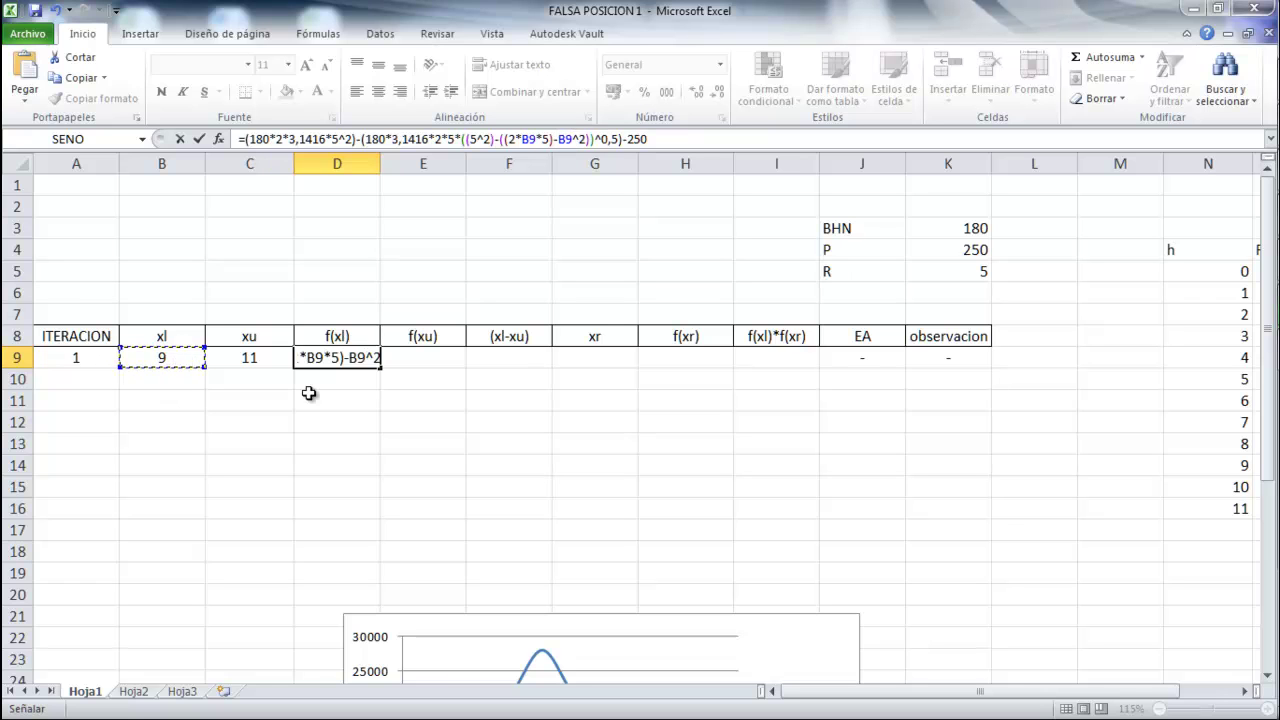
pyautogui.press('Return')
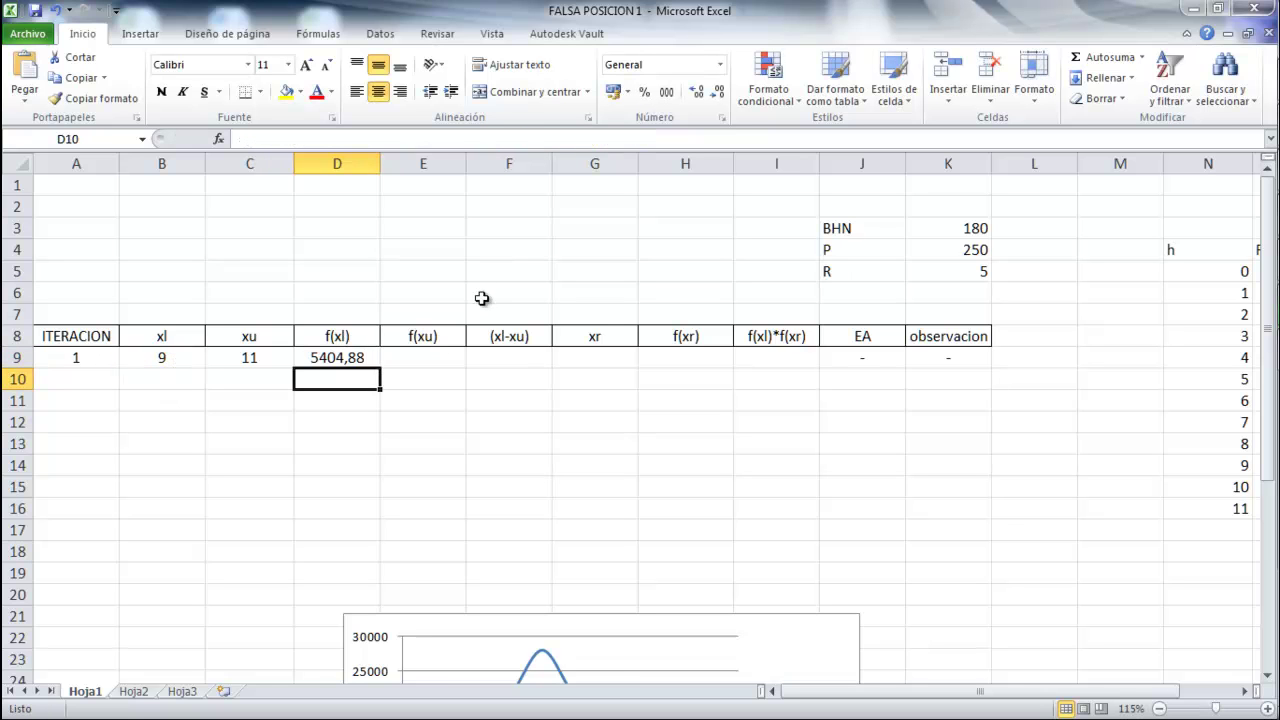
# - Paste the F(x) formula into E9 with N5 replaced by C9, giving f(xu) = -5904,88
pyautogui.click(452, 362)
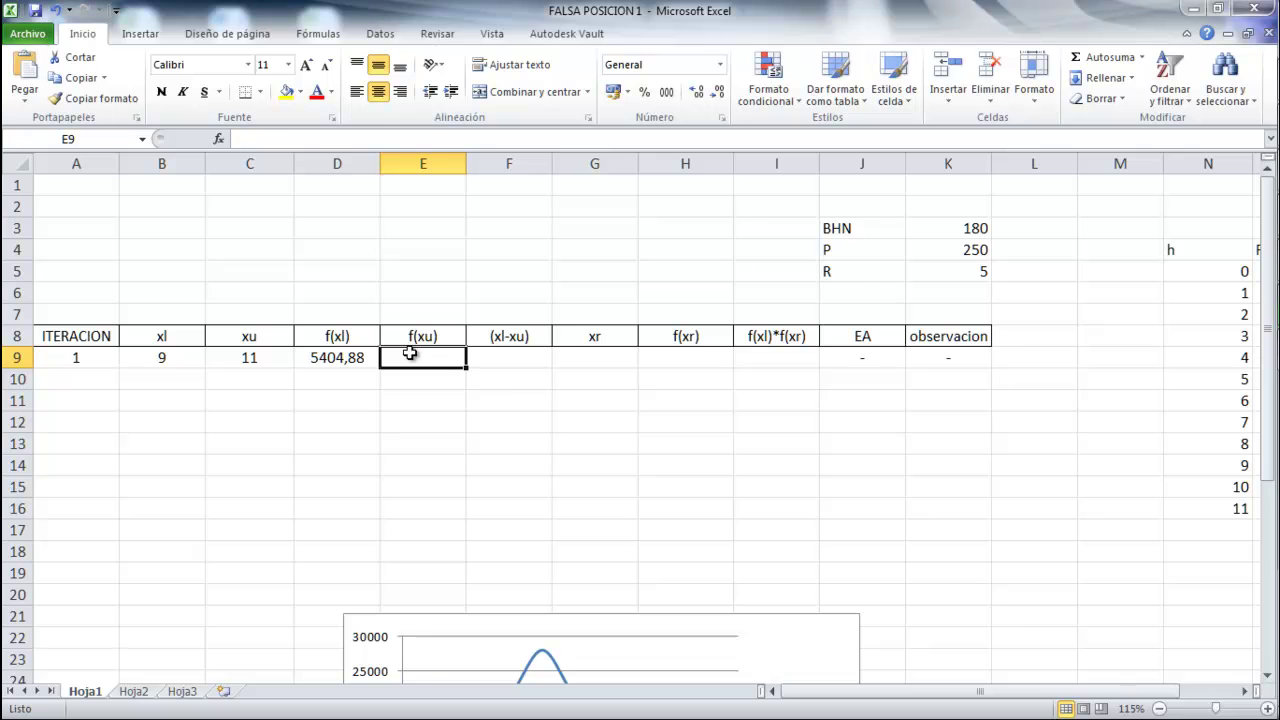
pyautogui.hotkey('ctrl', 'v')
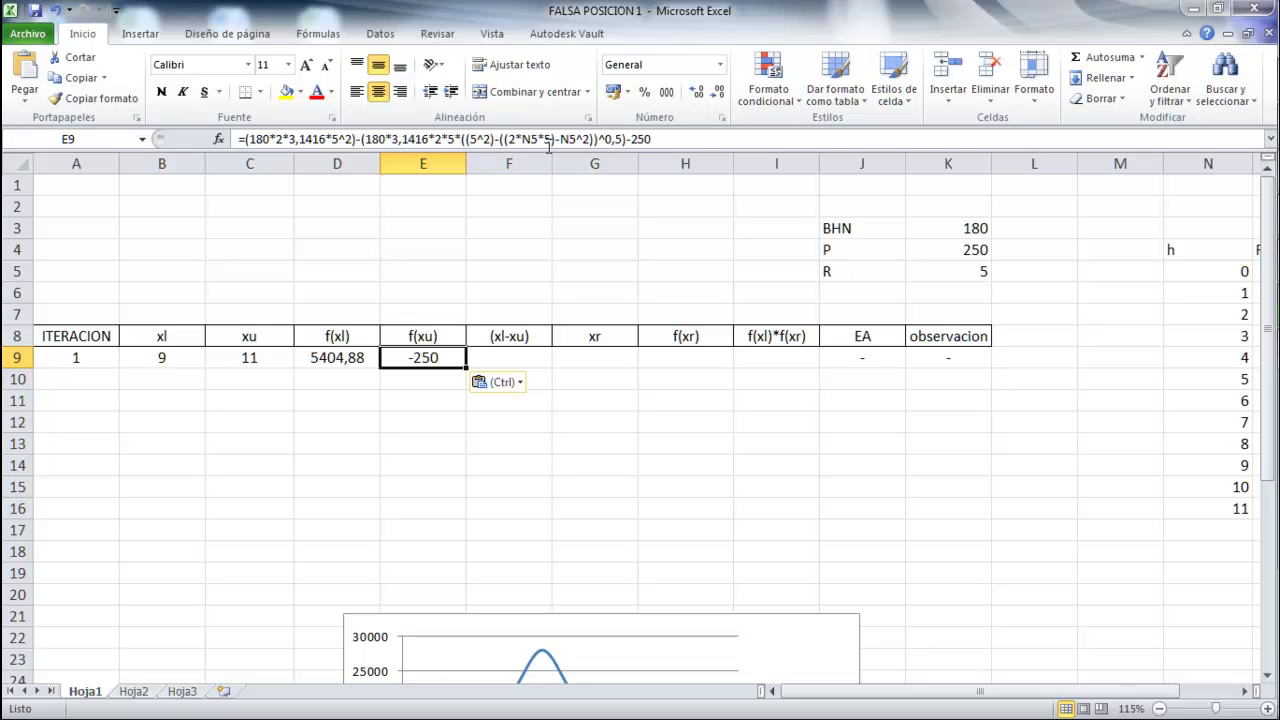
pyautogui.click(538, 141)
pyautogui.press('BackSpace')
pyautogui.press('BackSpace')
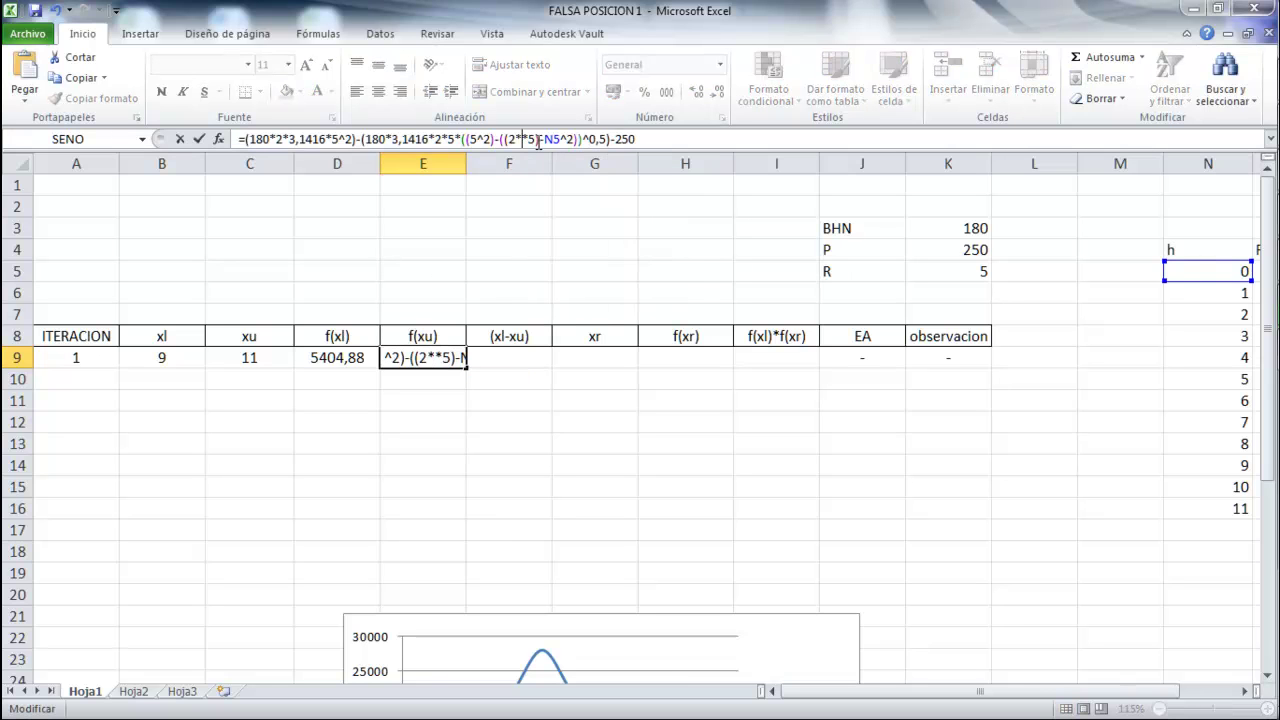
pyautogui.click(252, 356)
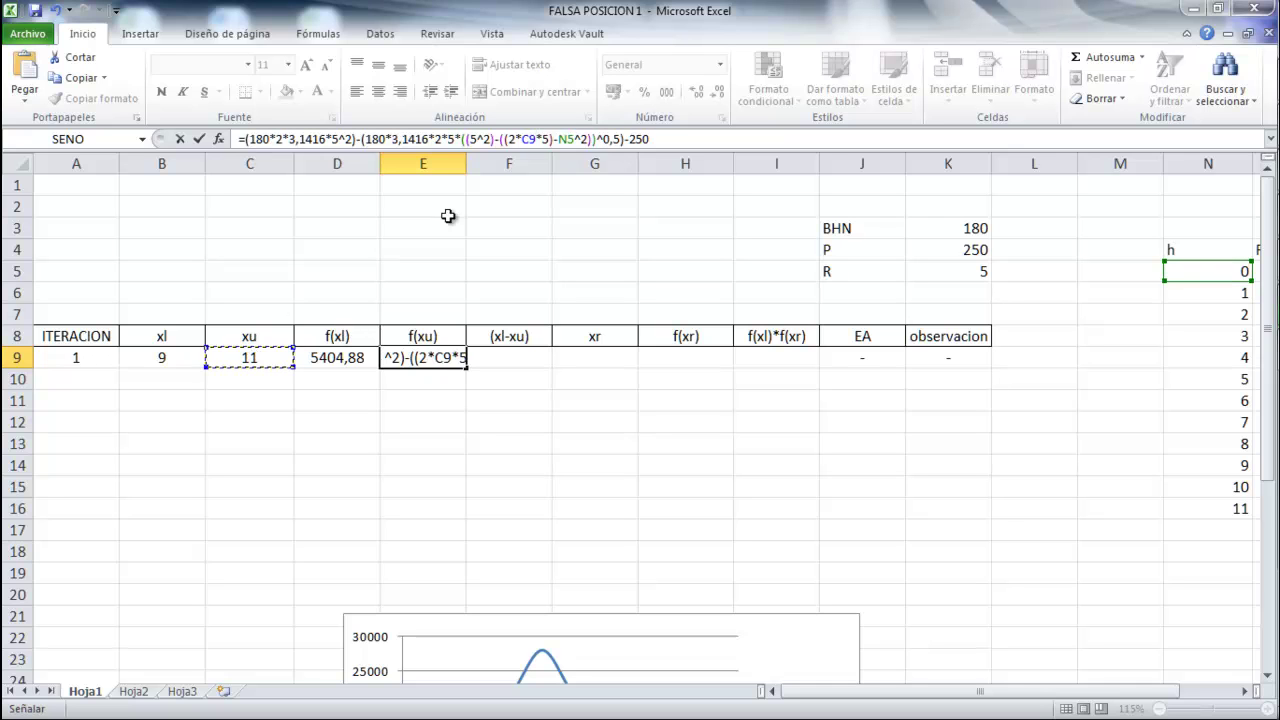
pyautogui.click(576, 139)
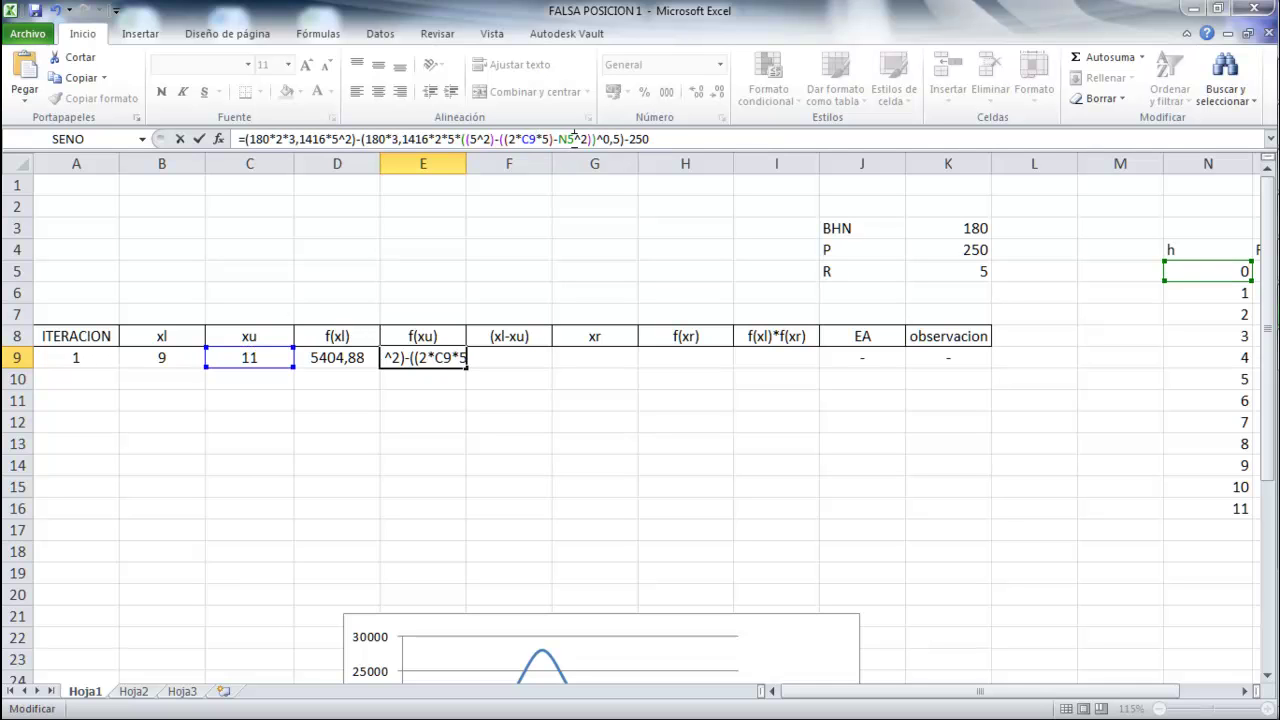
pyautogui.press('BackSpace')
pyautogui.press('BackSpace')
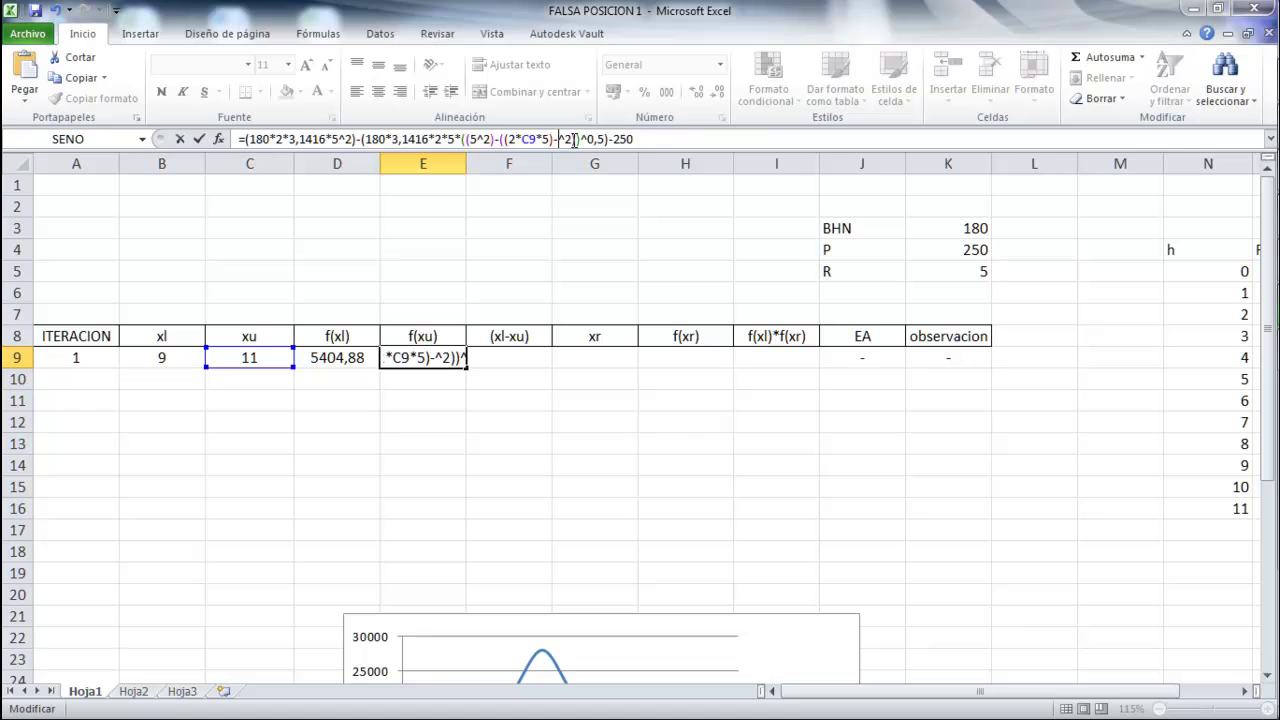
pyautogui.write('c9')
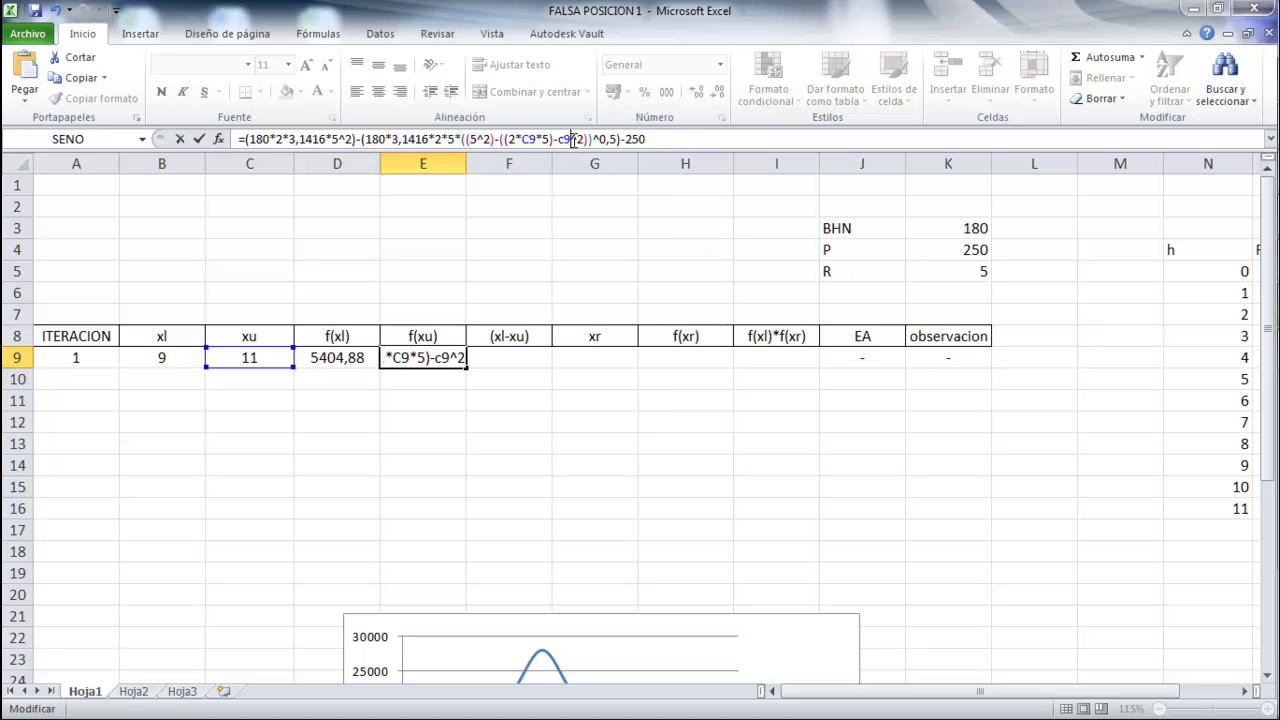
pyautogui.click(269, 361)
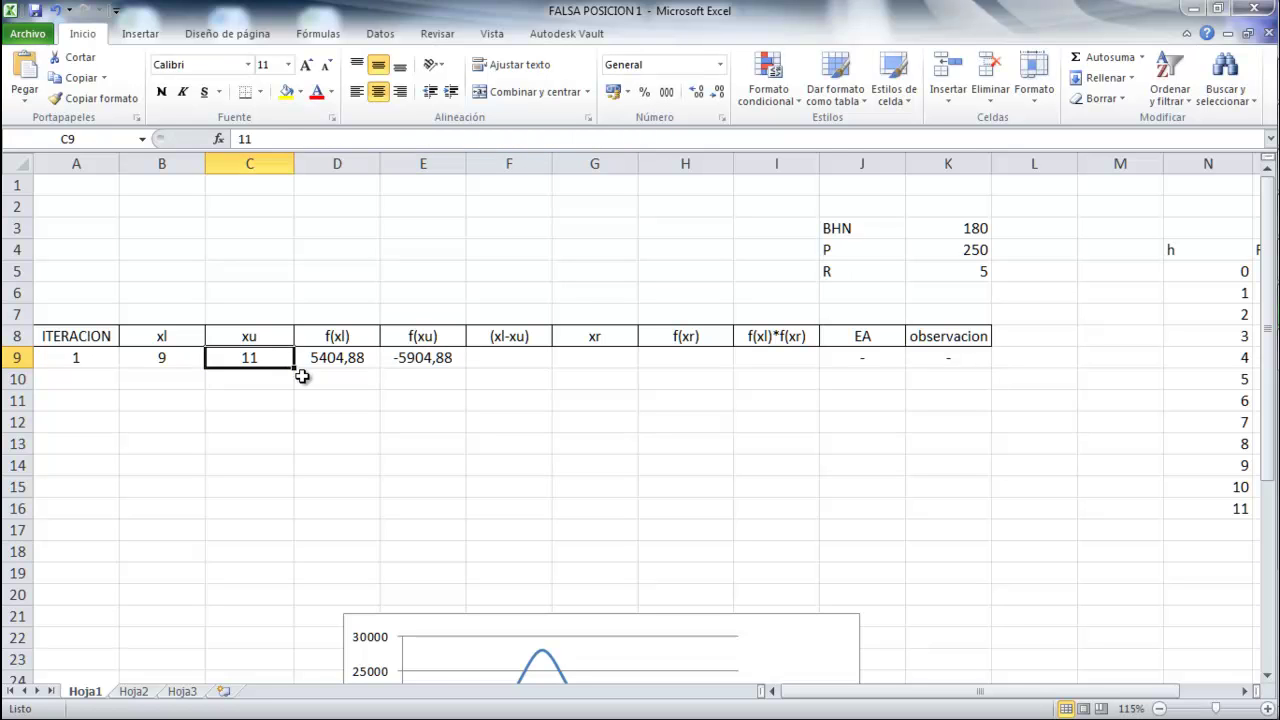
pyautogui.click(399, 364)
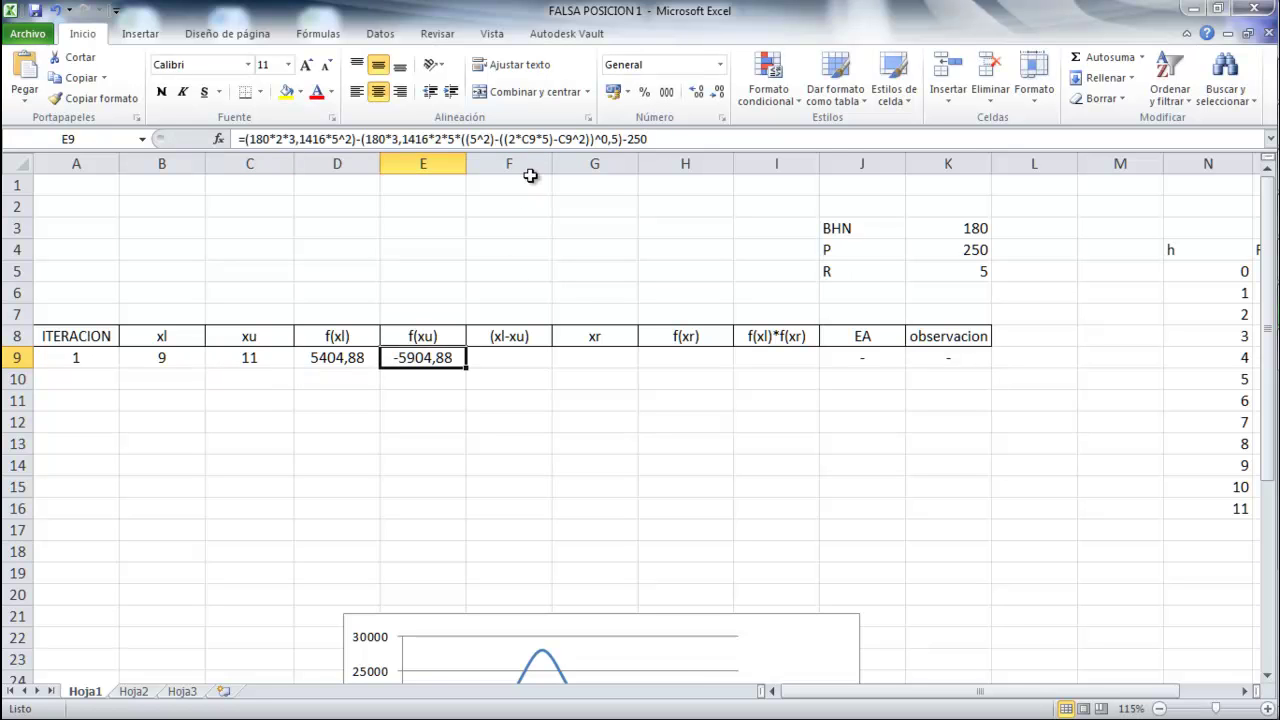
# - Start the xl−xu difference in F9 with =B9
pyautogui.click(498, 369)
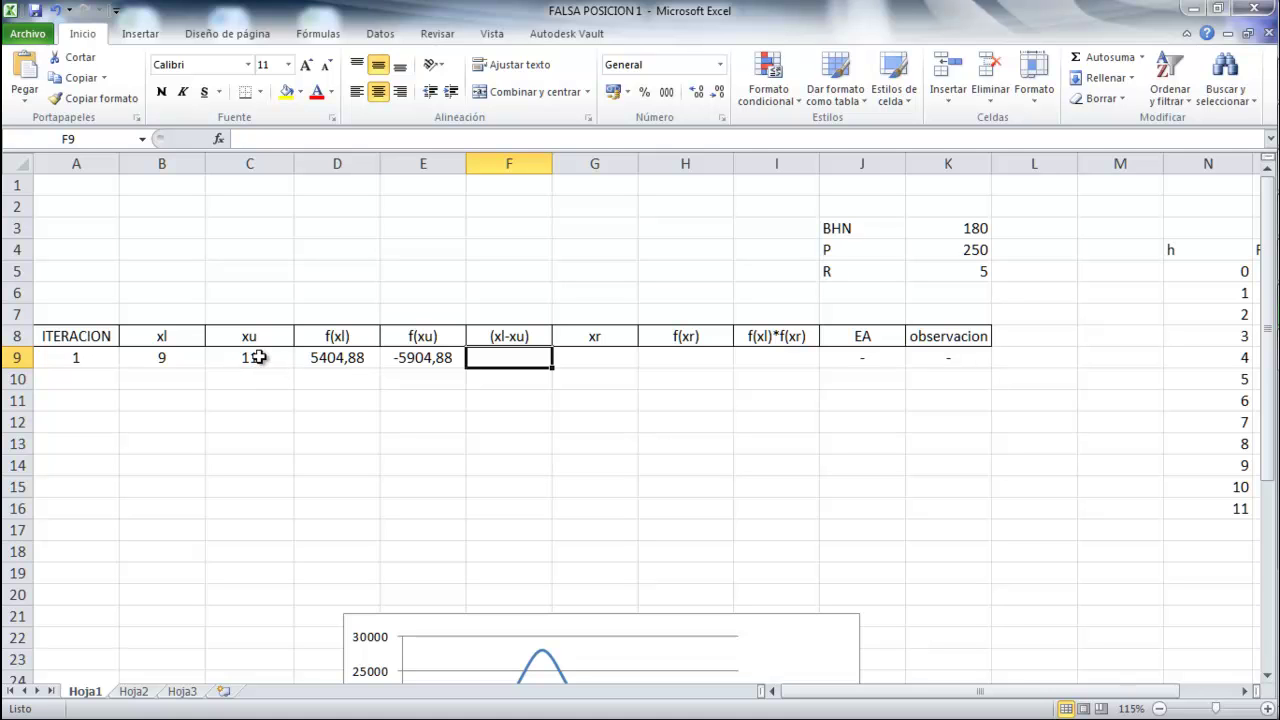
pyautogui.write('=')
pyautogui.click(180, 360)
# - Complete F9 as =B9-C9, giving -2
pyautogui.write('-')
pyautogui.click(246, 366)
pyautogui.press('Return')
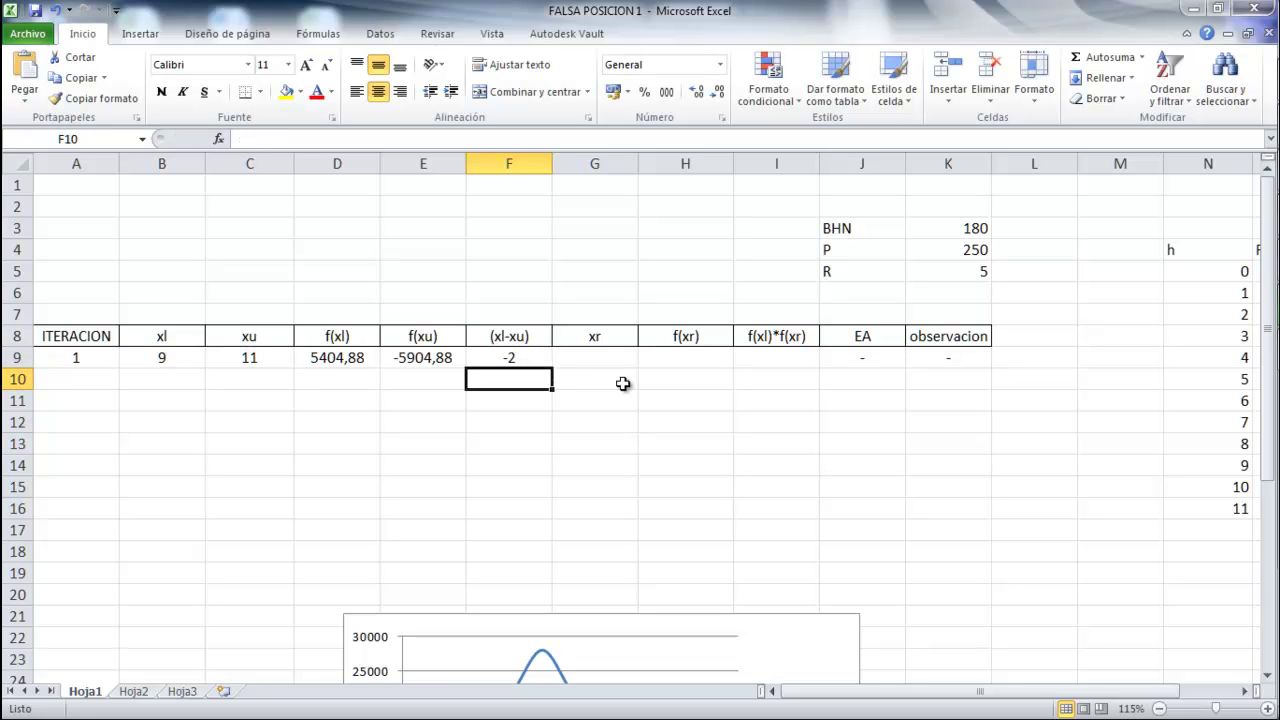
# - Enter the xr formula =C9-((E9*F9)/(D9-E9)) in G9, returning 9,9557904
pyautogui.click(600, 355)
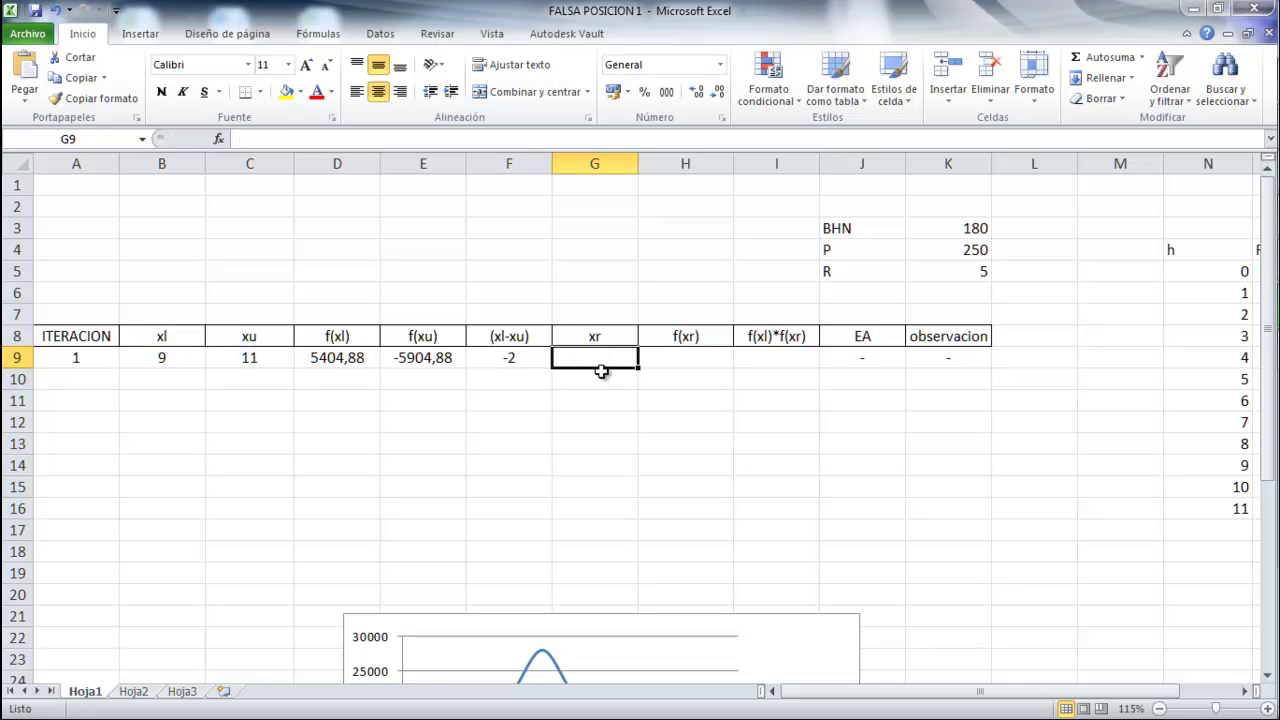
pyautogui.hscroll(1, 610, 384)
pyautogui.hscroll(2, 614, 386)
pyautogui.hscroll(1, 614, 386)
pyautogui.hscroll(1, 615, 388)
pyautogui.hscroll(-2, 614, 386)
pyautogui.hscroll(-2, 610, 384)
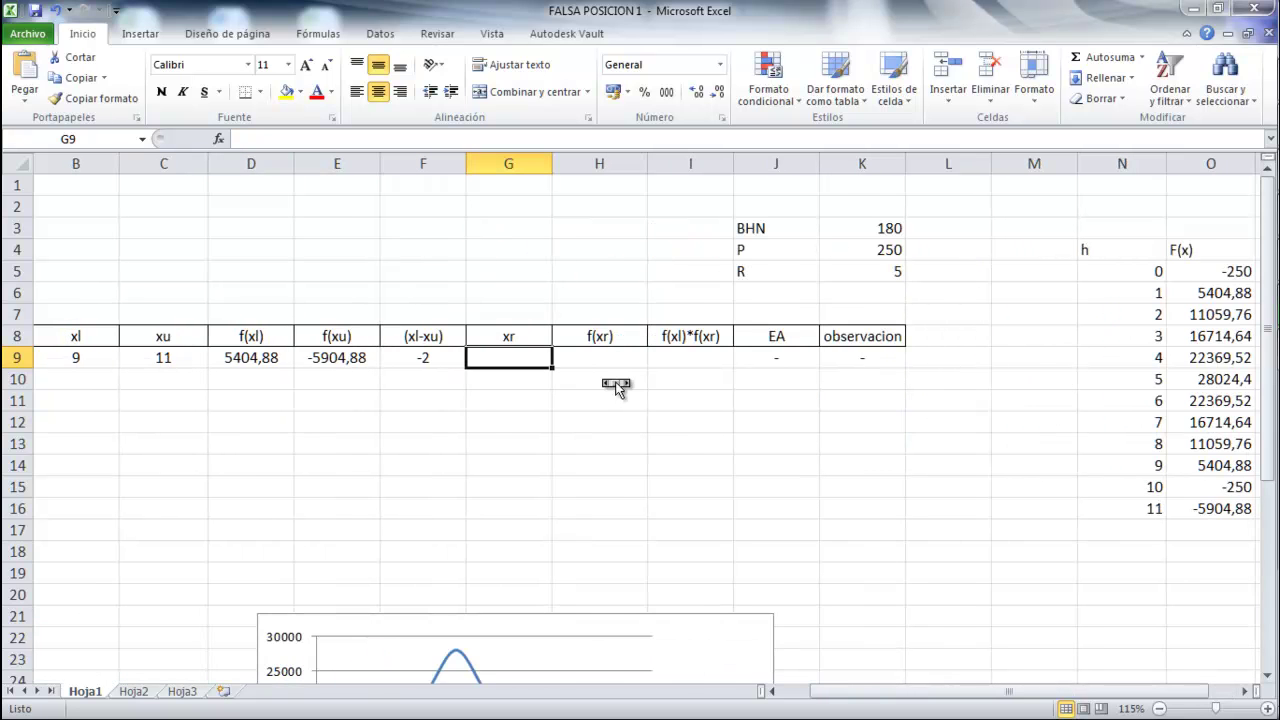
pyautogui.hscroll(-1, 606, 382)
pyautogui.scroll(-2, 604, 388)
pyautogui.scroll(1, 604, 388)
pyautogui.scroll(1, 602, 384)
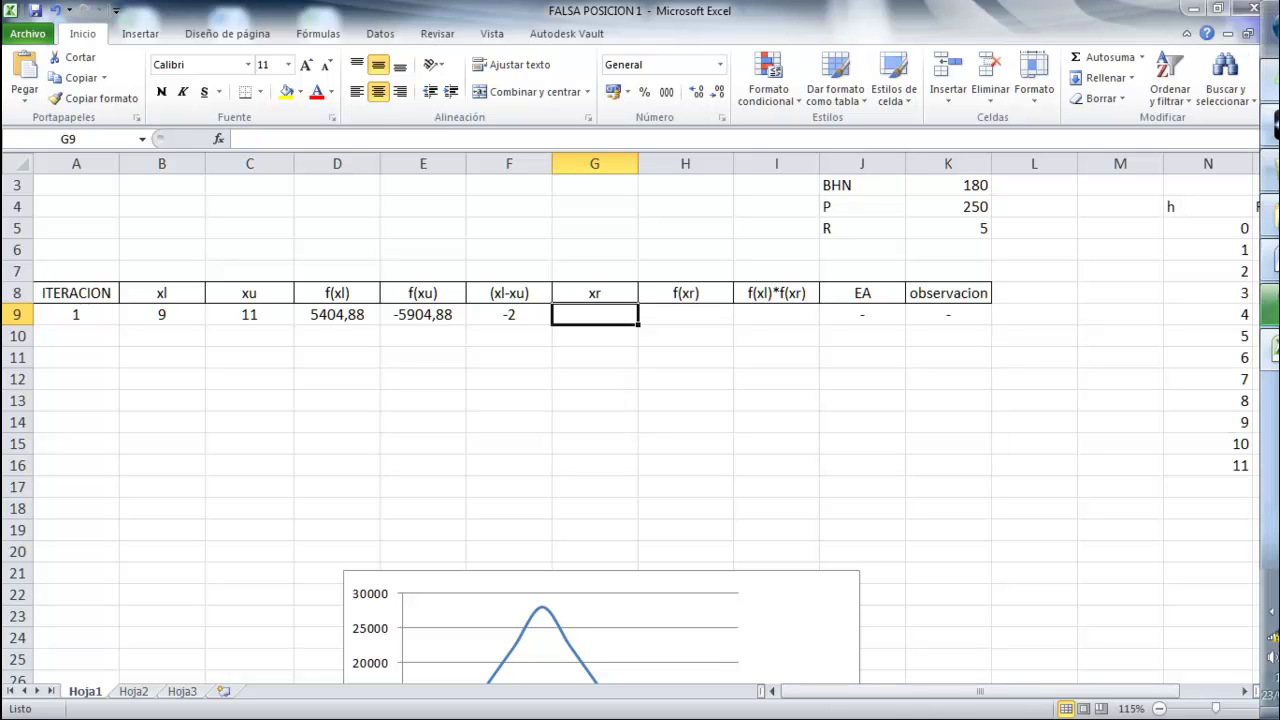
pyautogui.click(567, 319)
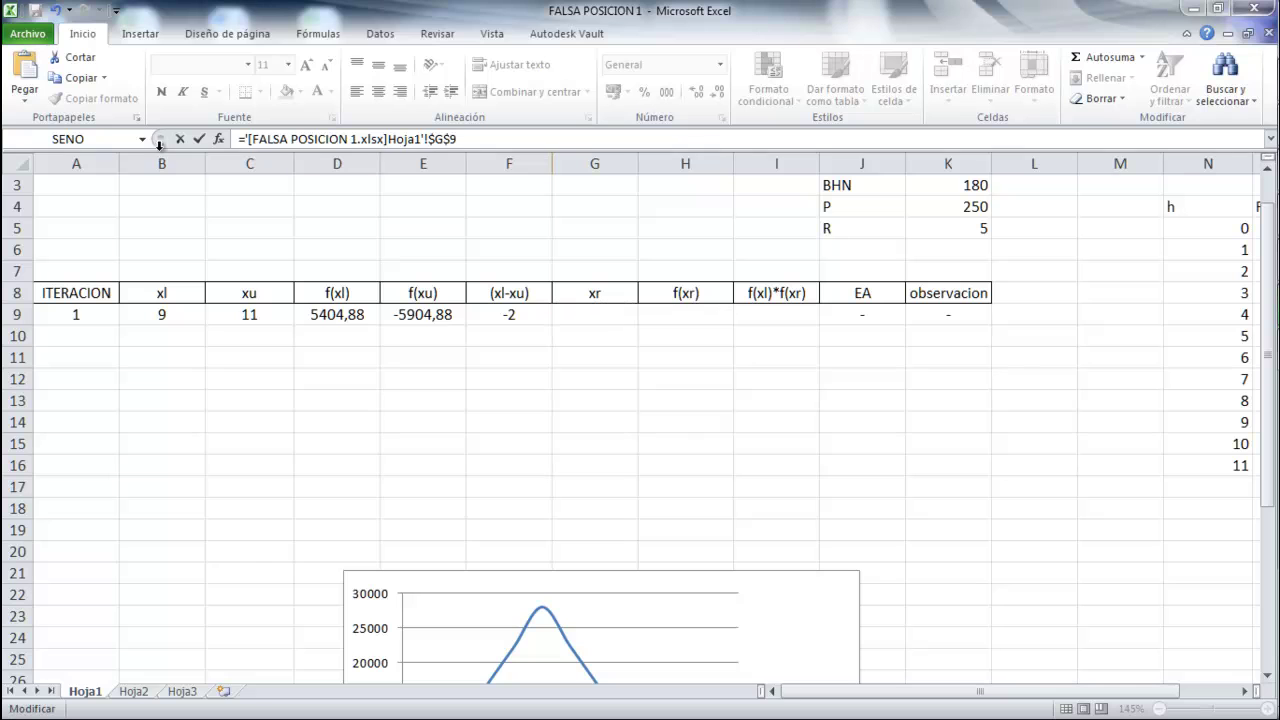
pyautogui.moveTo(458, 139); pyautogui.dragTo(240, 139)
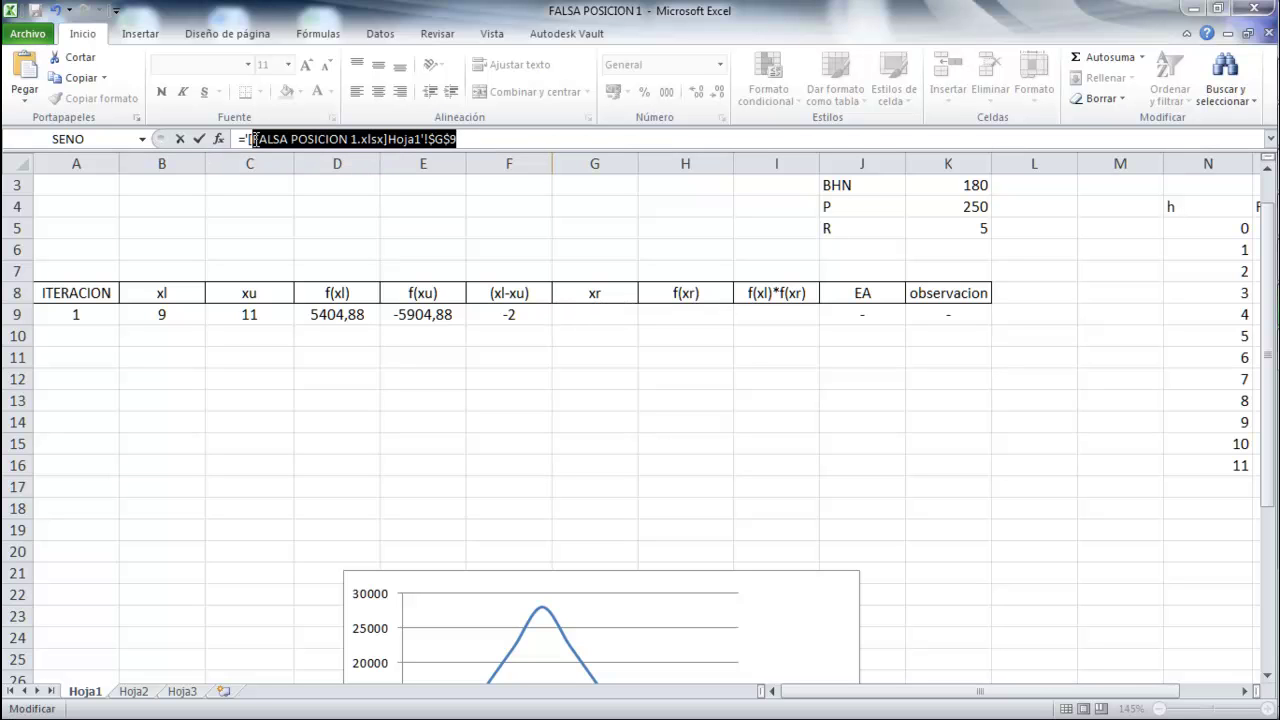
pyautogui.hotkey('ctrl', 'v')
pyautogui.hotkey('ctrl', 'Return')
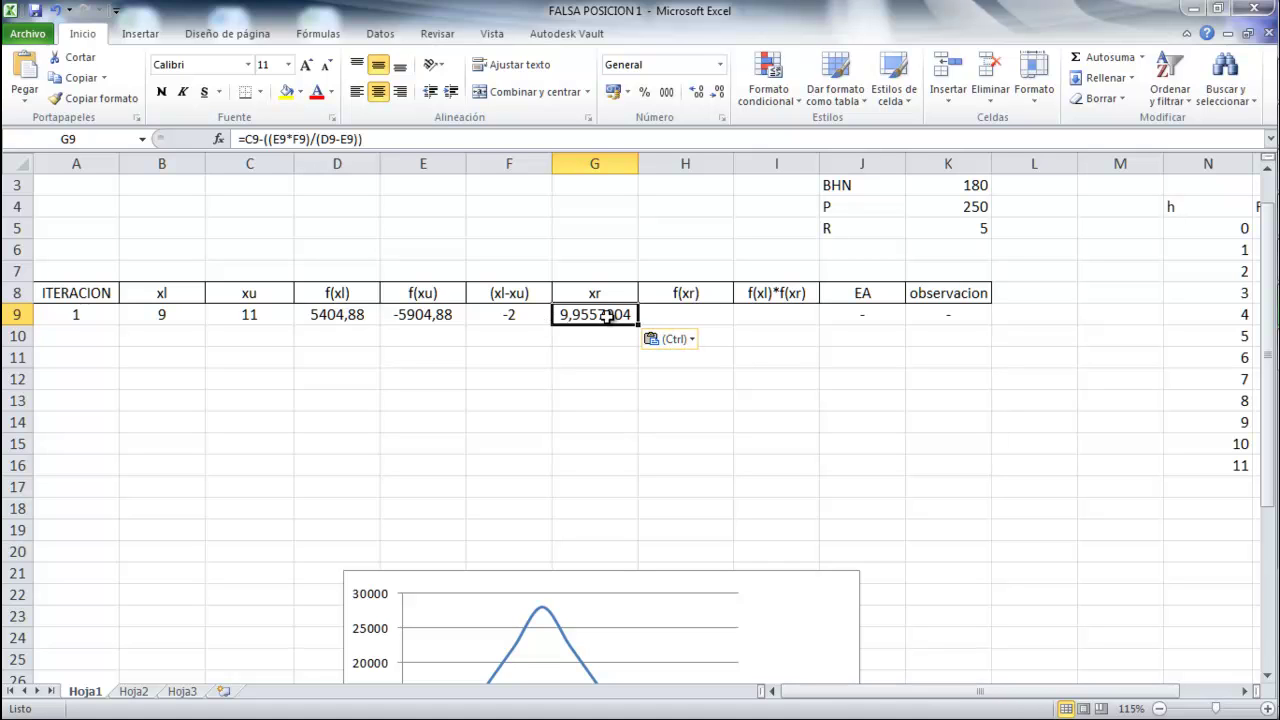
# - Minimize Excel, the Modulo2-Metodos_Cerrados PDF viewer, the documents folder and Word
pyautogui.click(1191, 10)
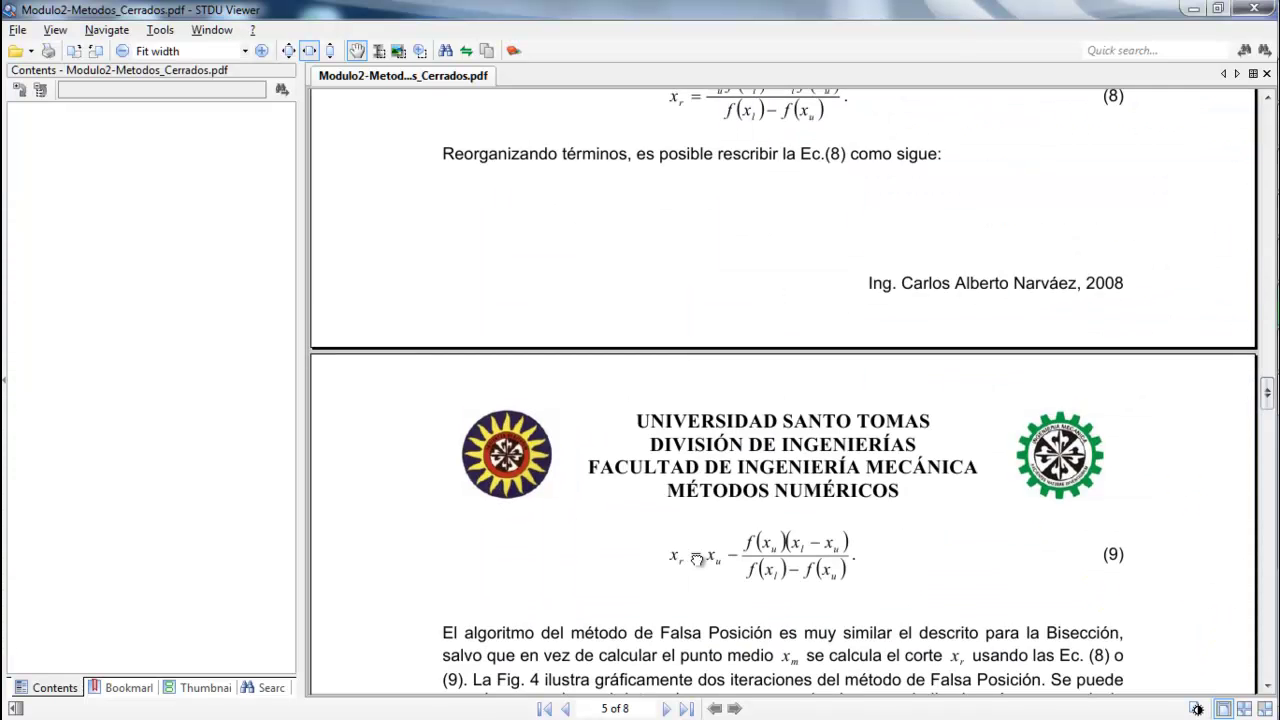
pyautogui.click(1256, 172)
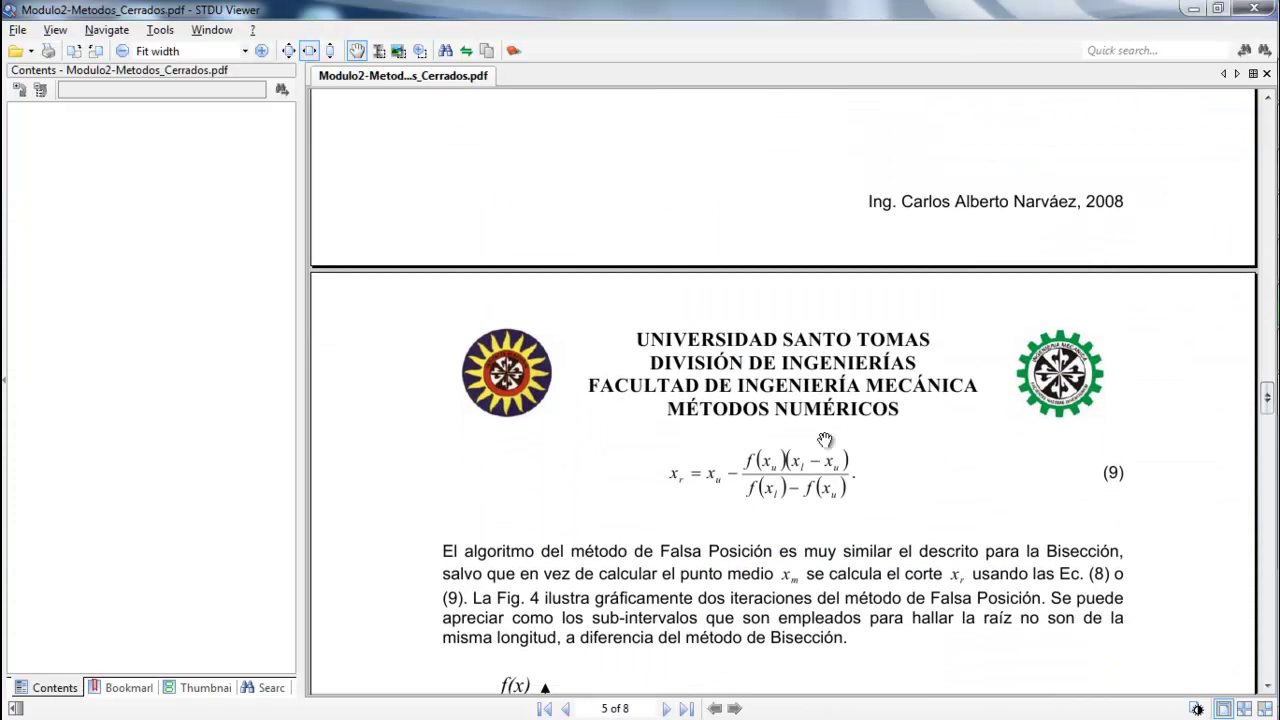
pyautogui.click(1191, 10)
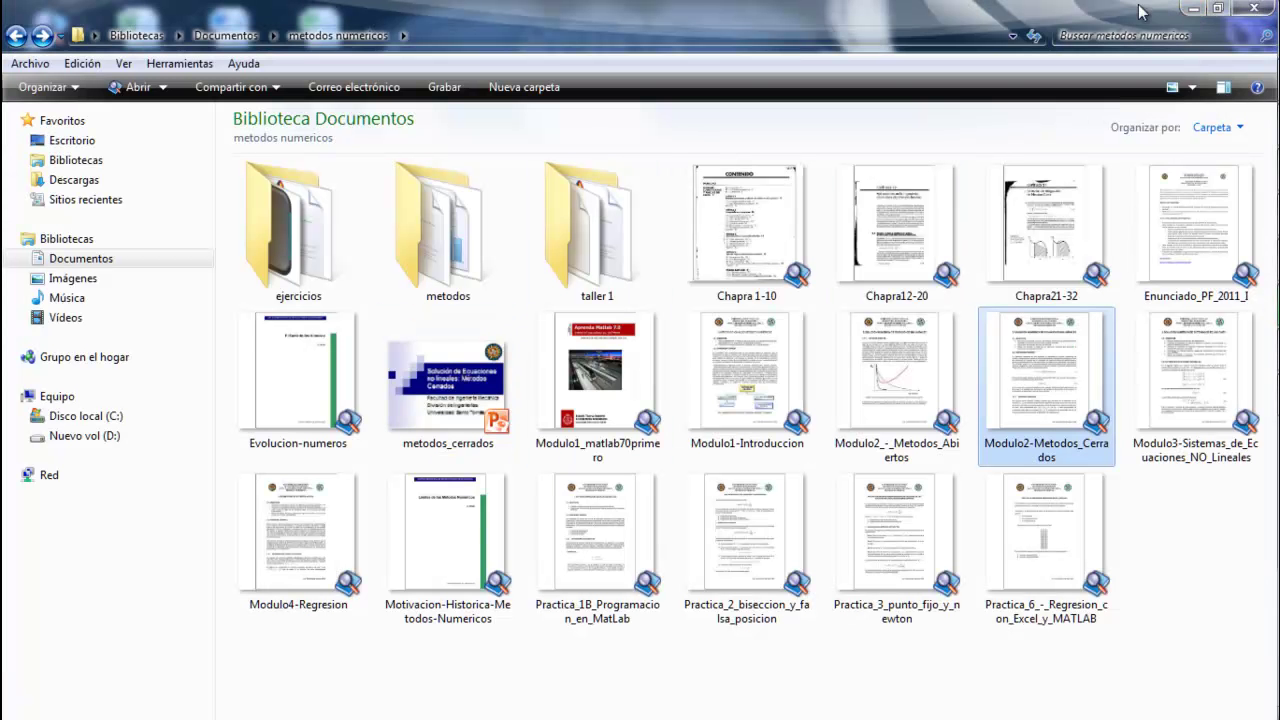
pyautogui.click(1203, 17)
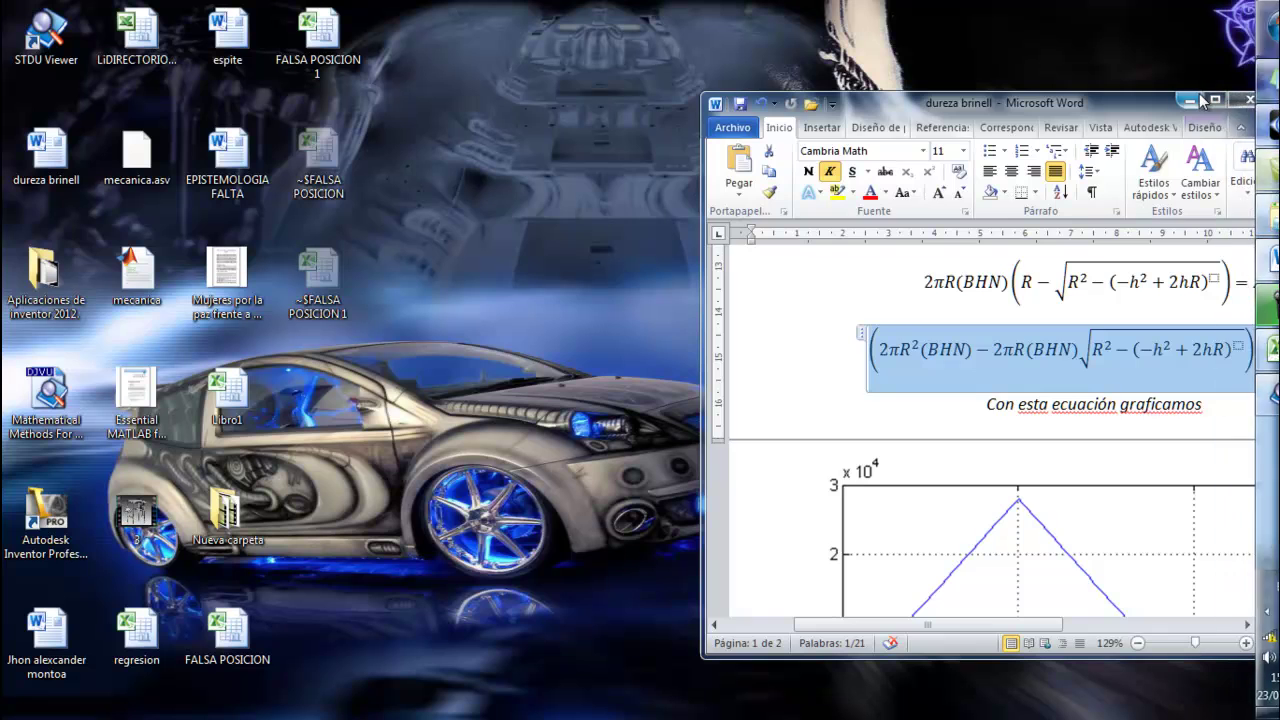
pyautogui.click(1254, 165)
# - Bring the FALSA POSICION 1 workbook back to the front
pyautogui.moveTo(1243, 305)
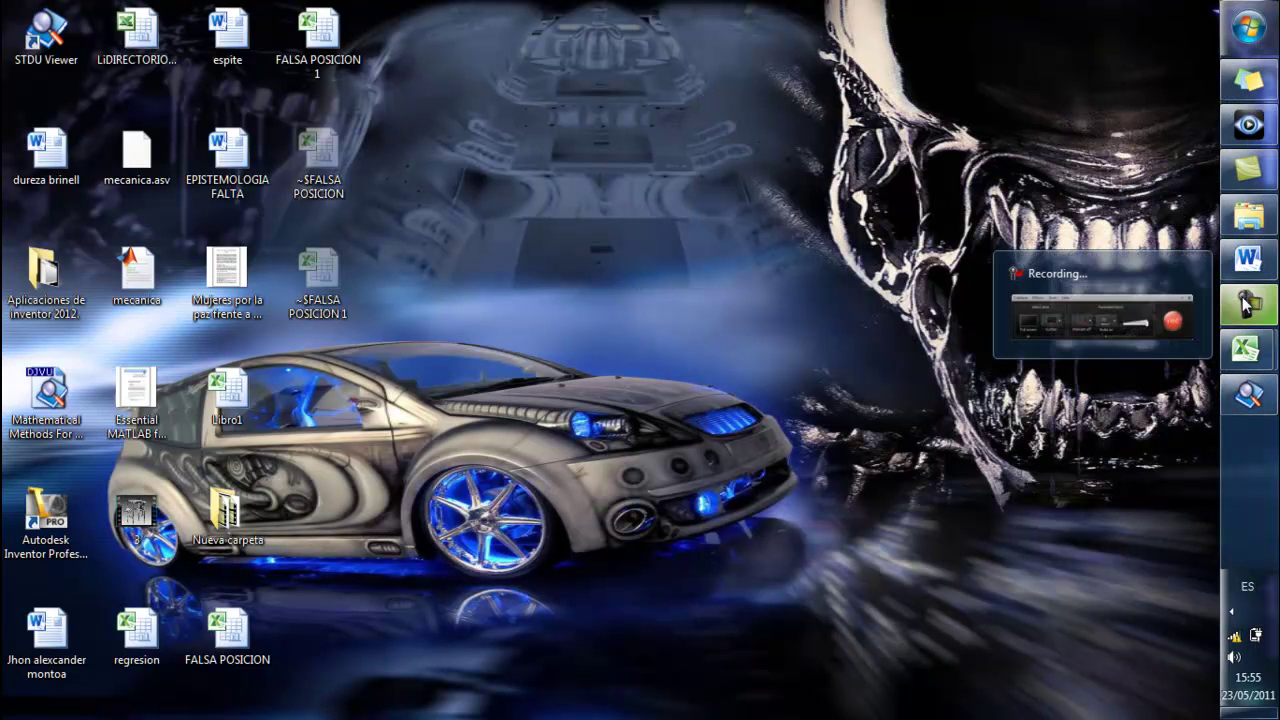
pyautogui.moveTo(1245, 348)
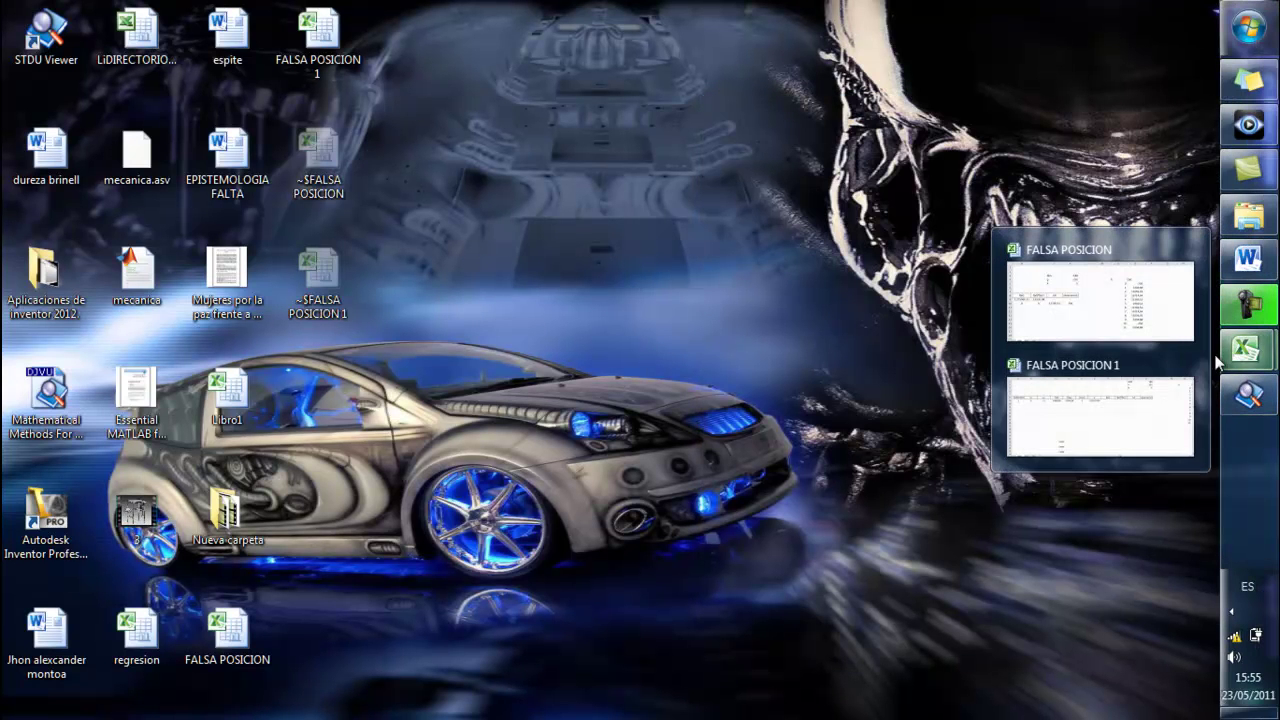
pyautogui.click(1135, 397)
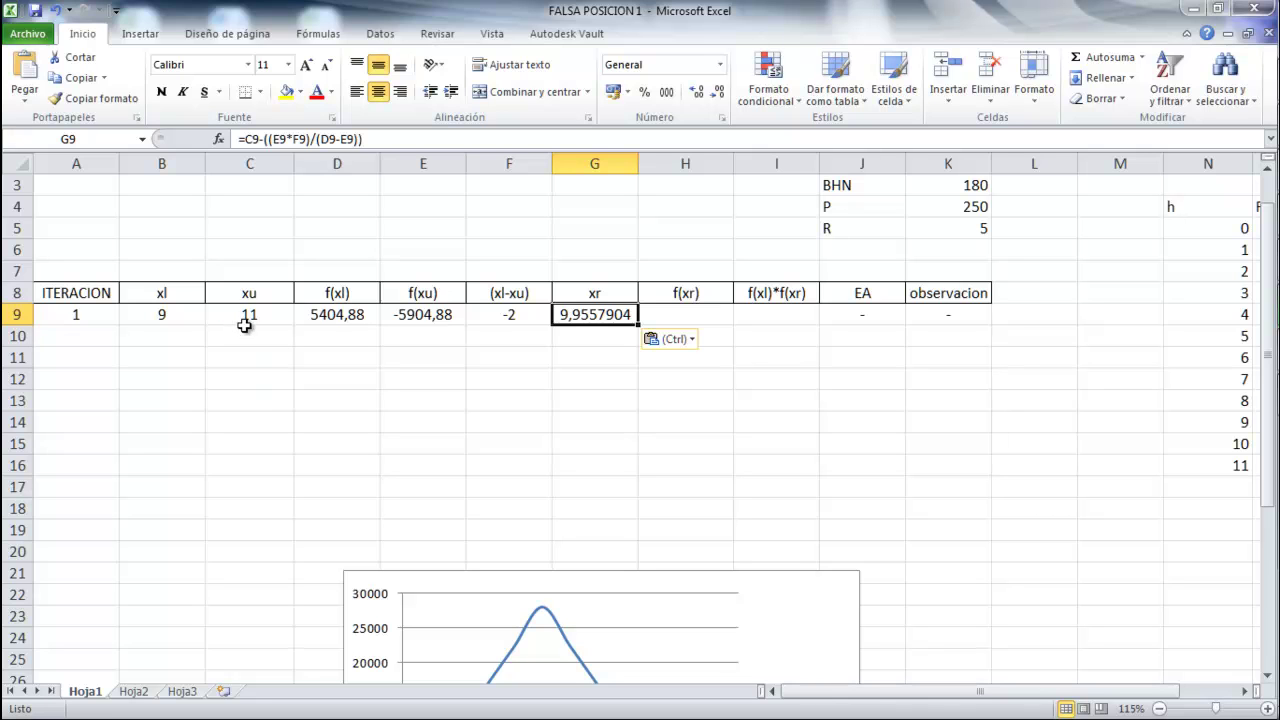
# - Copy the f(xu) formula text from E9 while keeping E9's original formula intact
pyautogui.click(675, 320)
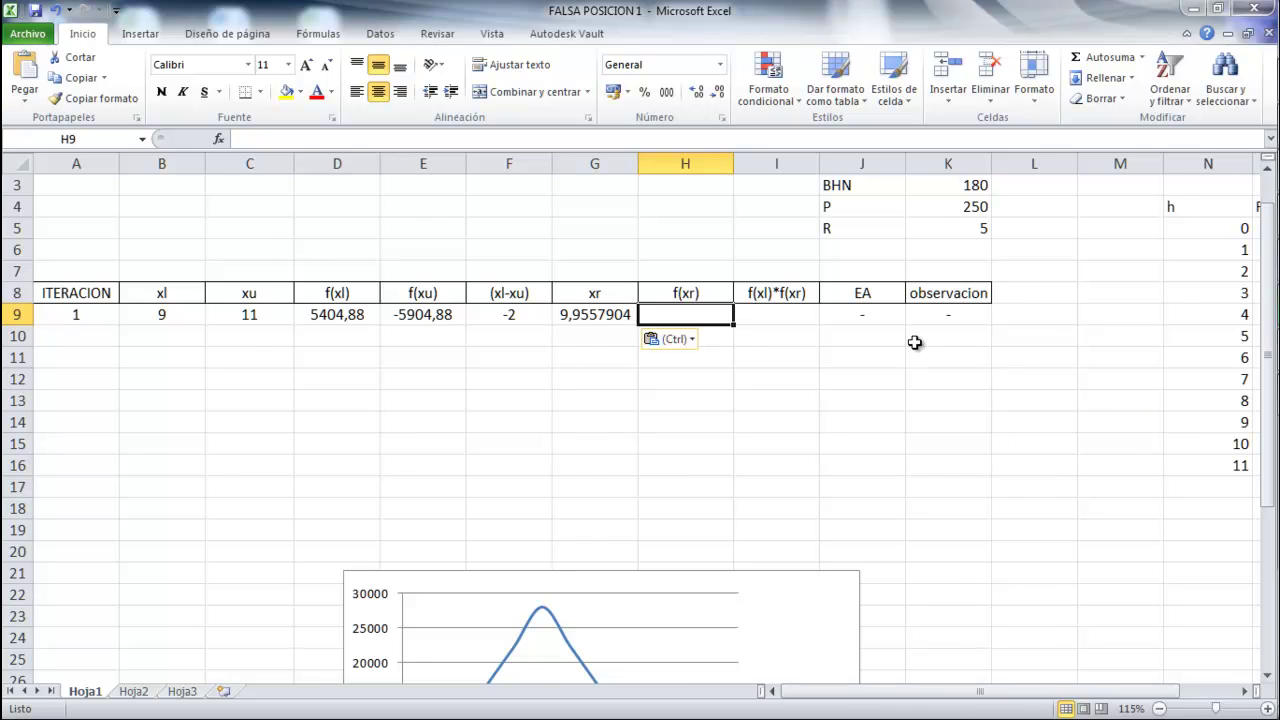
pyautogui.hscroll(2, 880, 343)
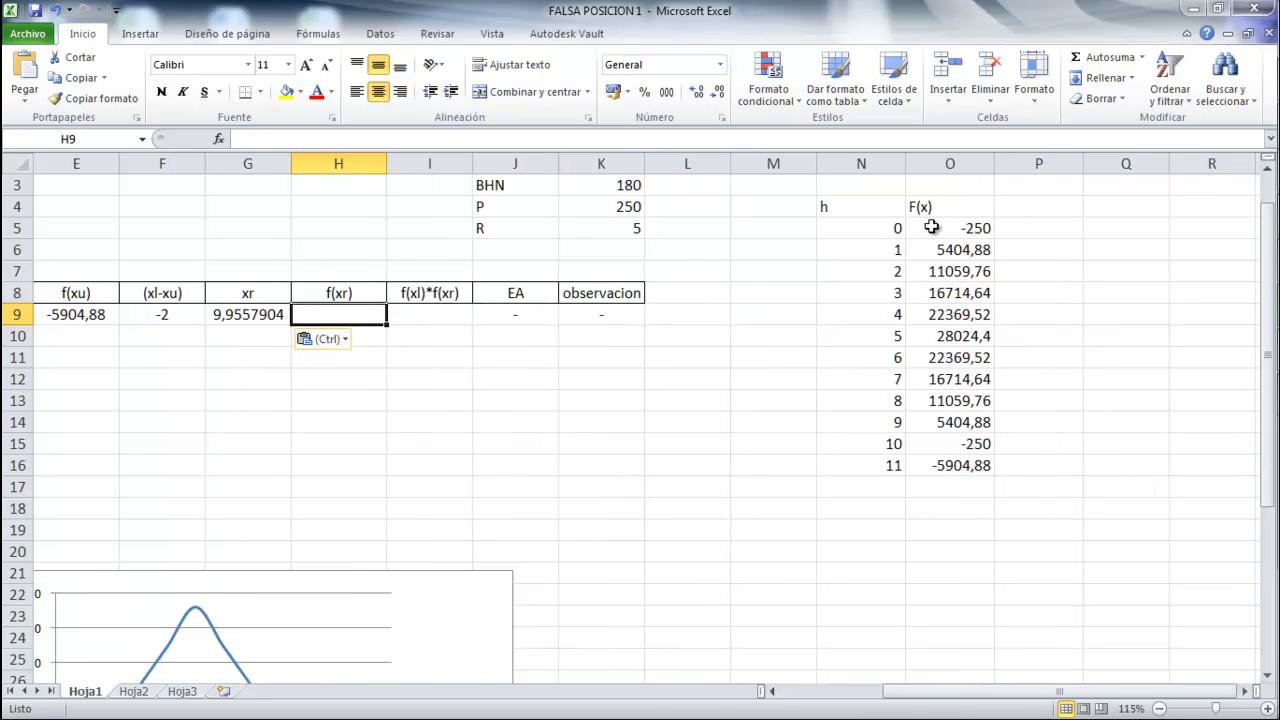
pyautogui.hscroll(-2, 759, 287)
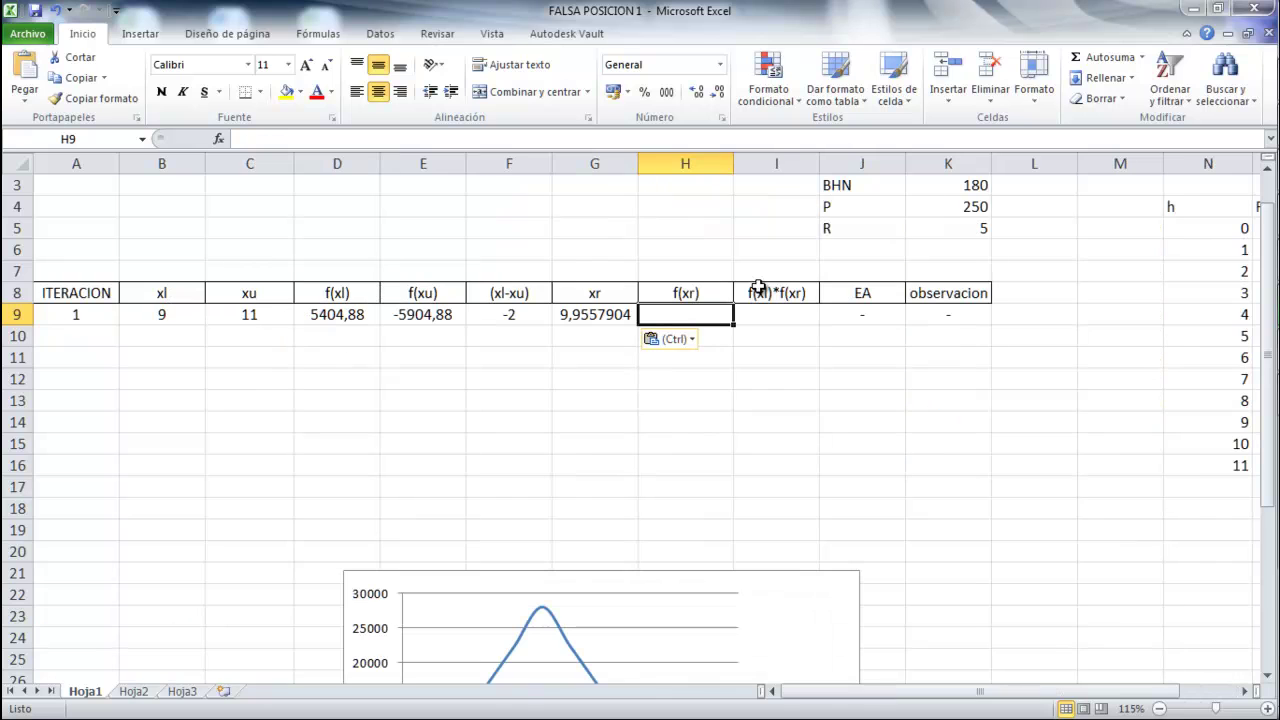
pyautogui.click(430, 318)
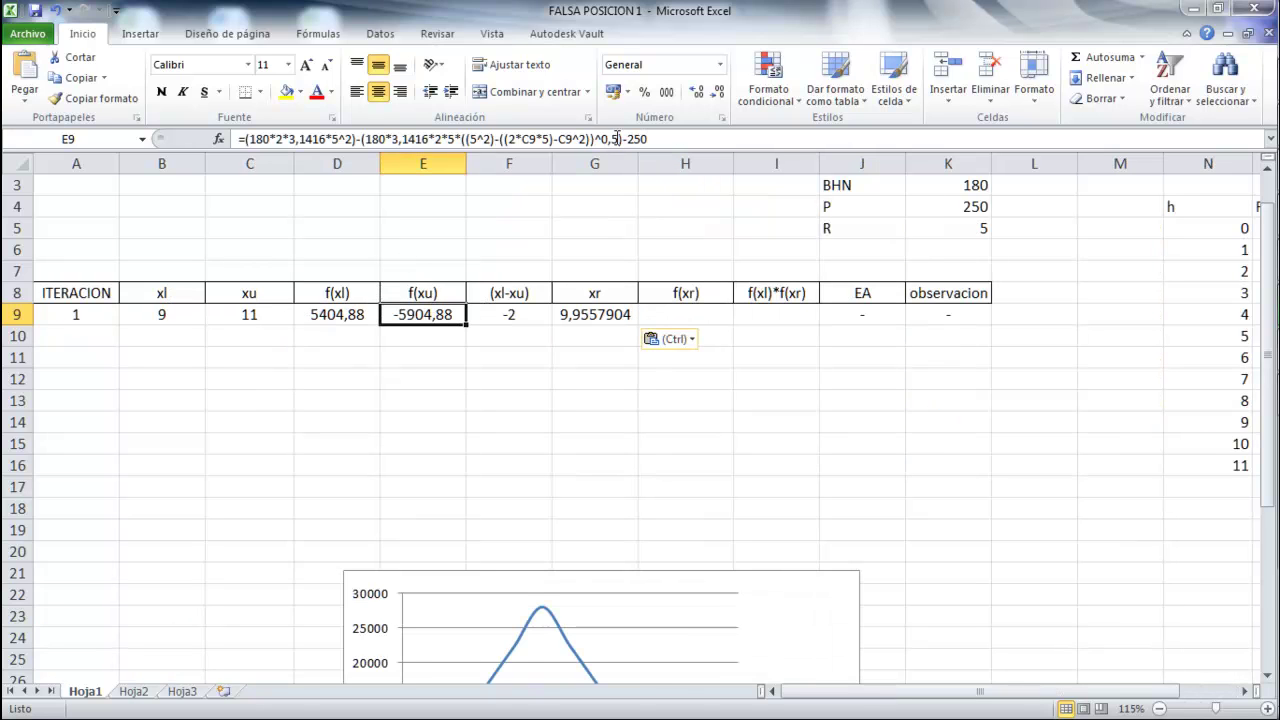
pyautogui.moveTo(676, 141); pyautogui.dragTo(338, 126)
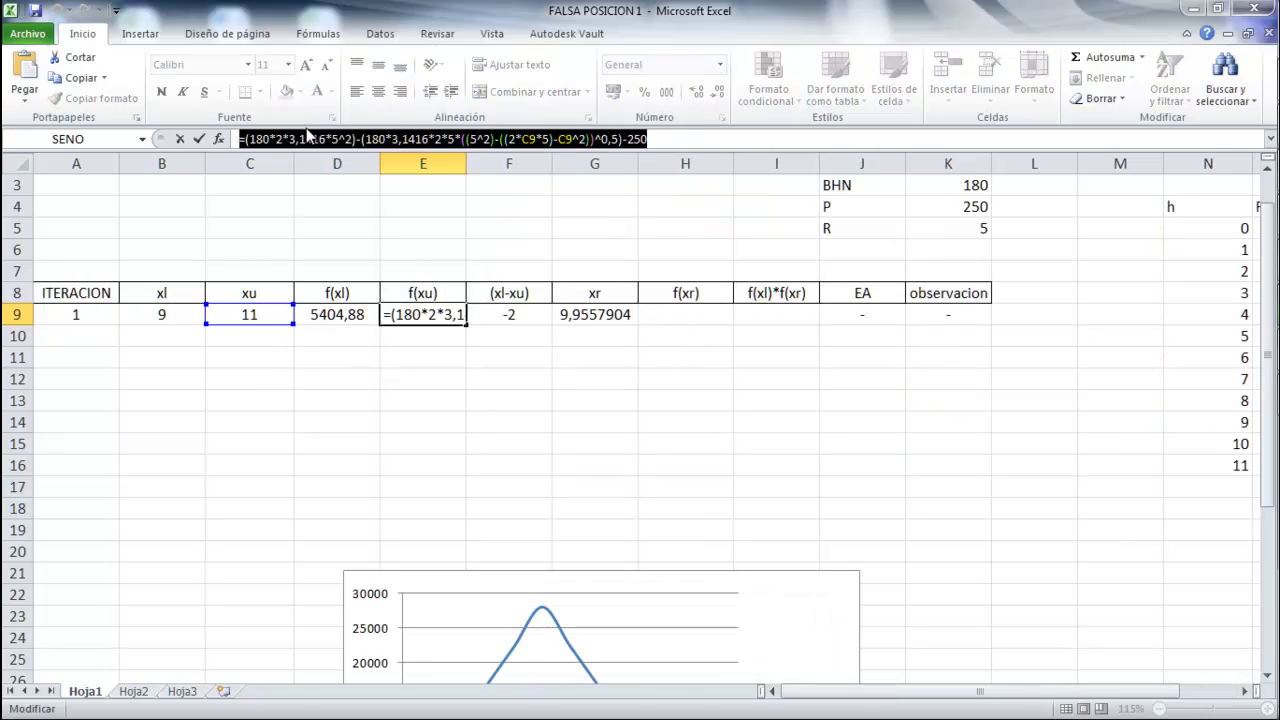
pyautogui.click(671, 317)
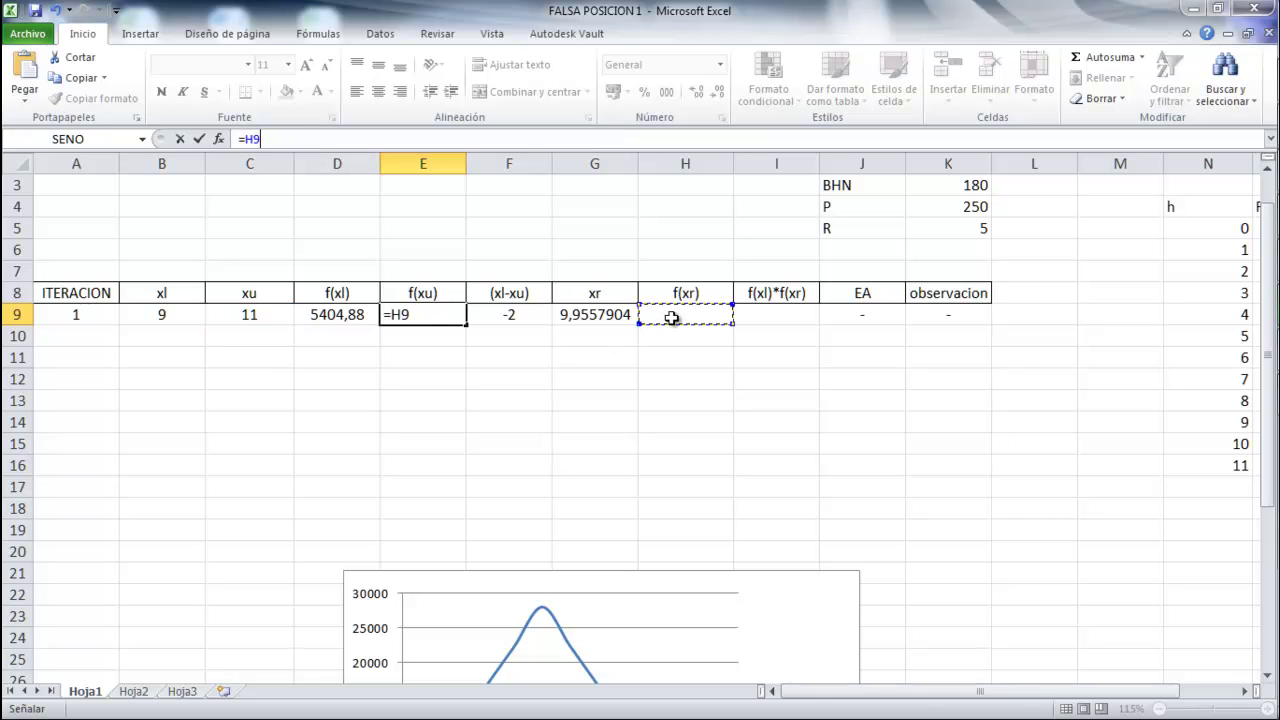
pyautogui.hotkey('ctrl', 'z')
pyautogui.press('Escape')
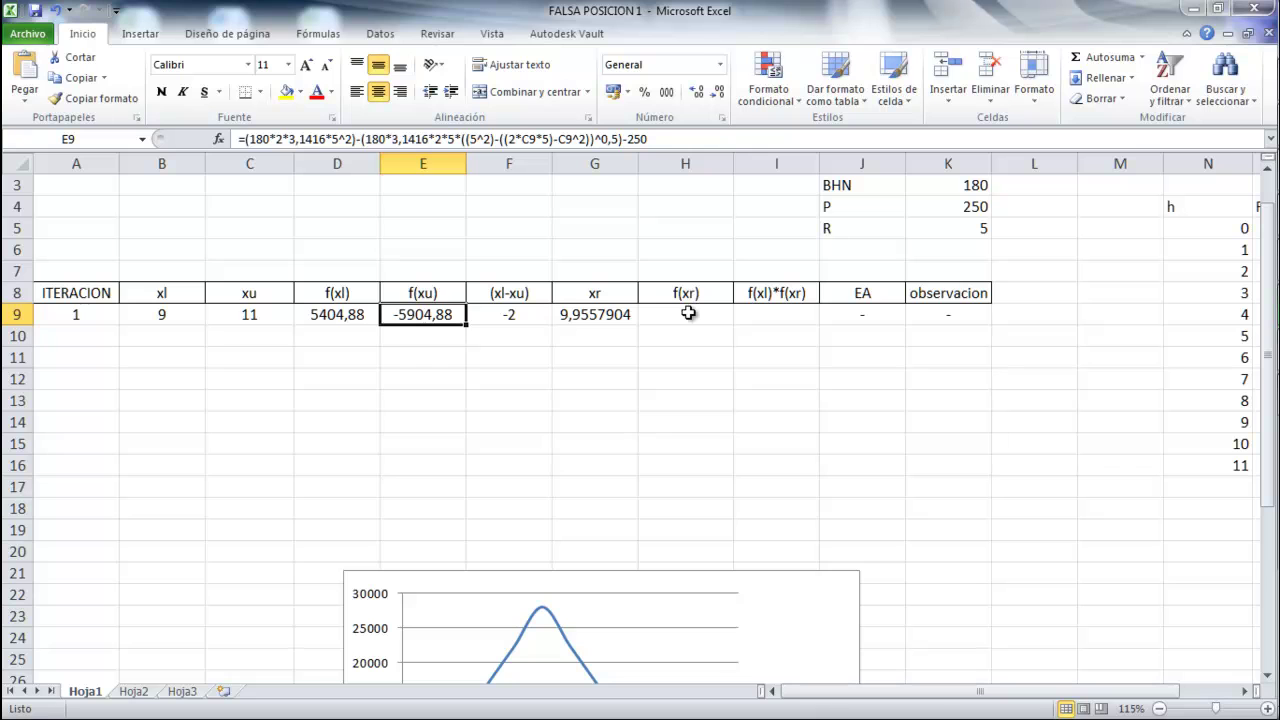
# - Paste the formula into H9 with both xu references replaced by G9, giving 7,276E-12
pyautogui.click(688, 313)
pyautogui.hotkey('ctrl', 'v')
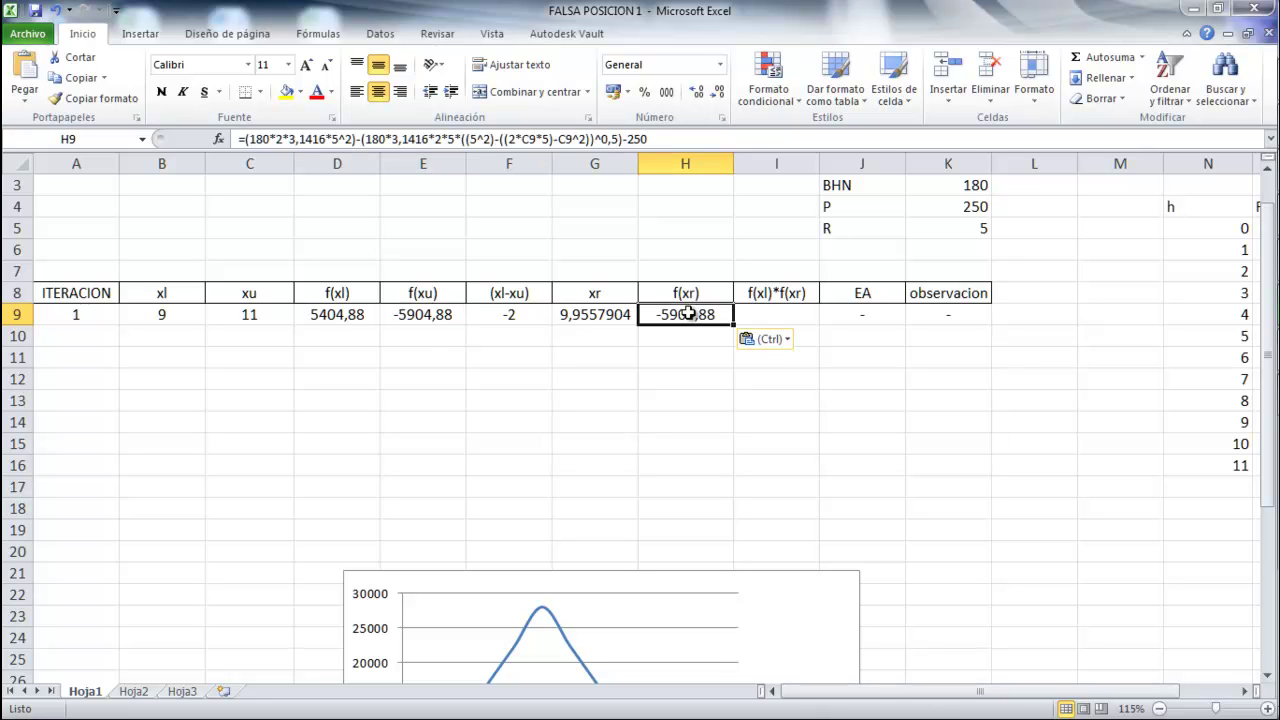
pyautogui.click(540, 138)
pyautogui.press('BackSpace')
pyautogui.press('BackSpace')
pyautogui.click(588, 316)
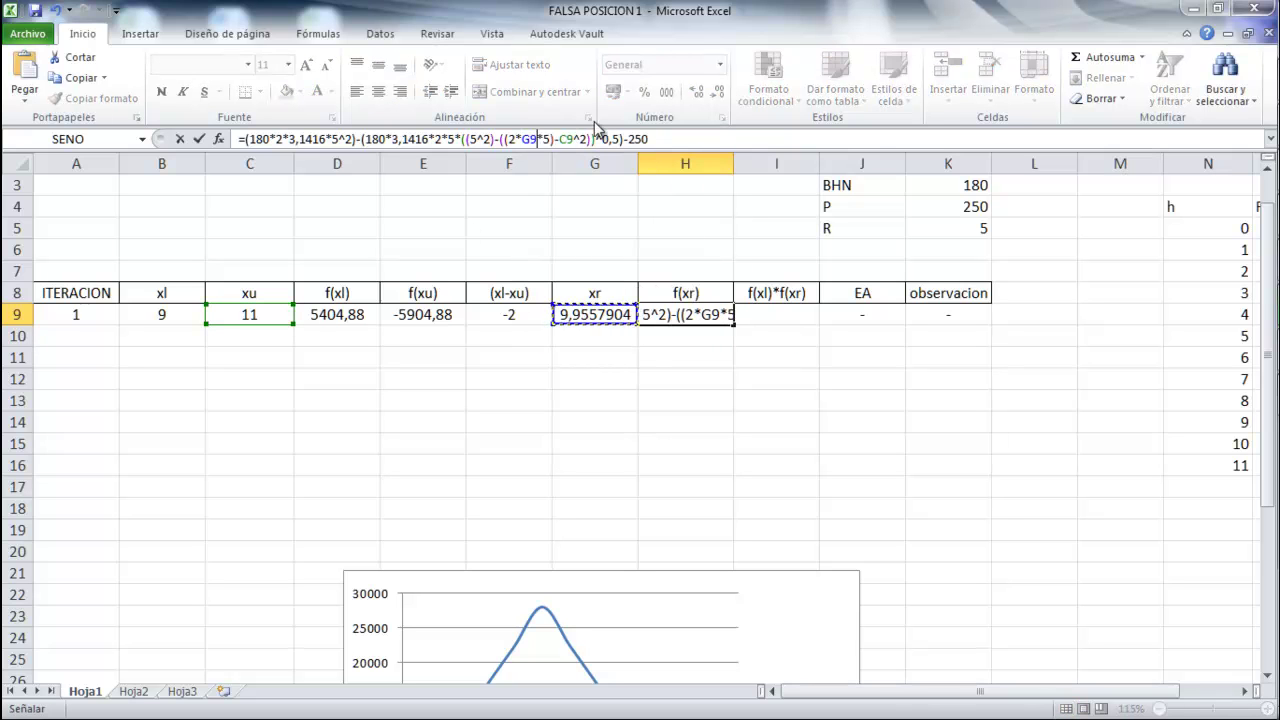
pyautogui.click(576, 139)
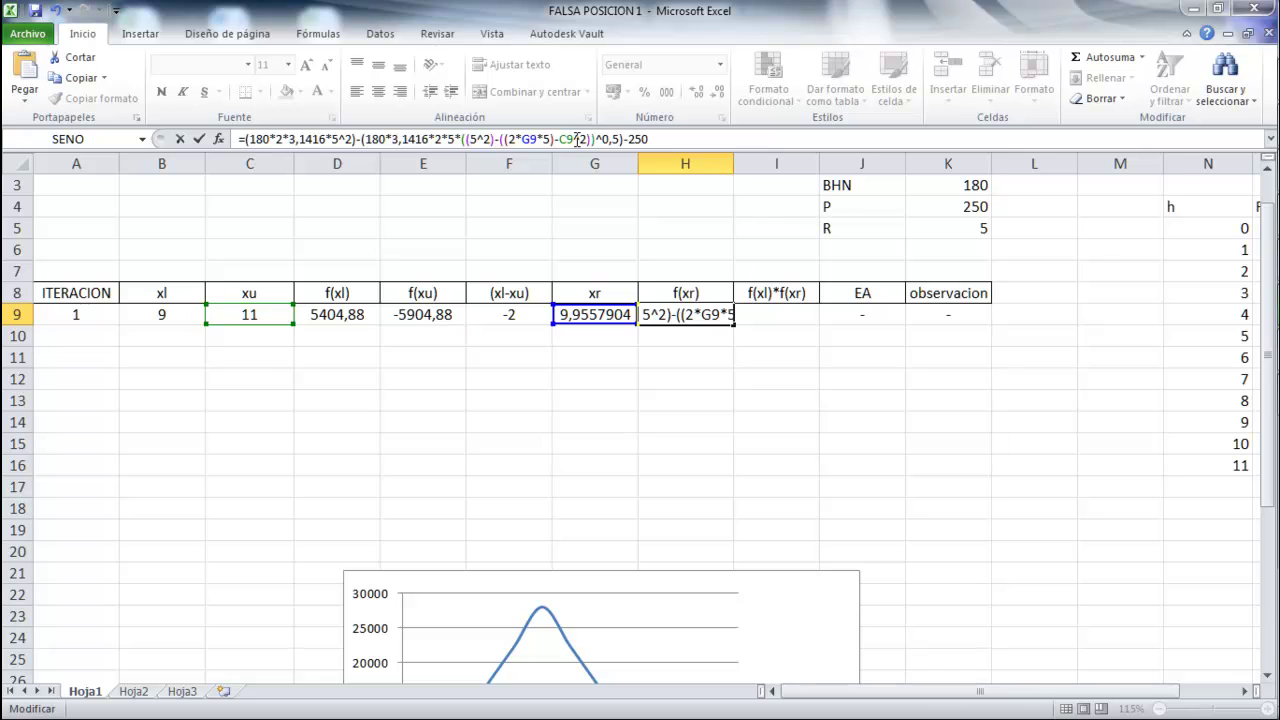
pyautogui.press('BackSpace')
pyautogui.press('BackSpace')
pyautogui.click(585, 313)
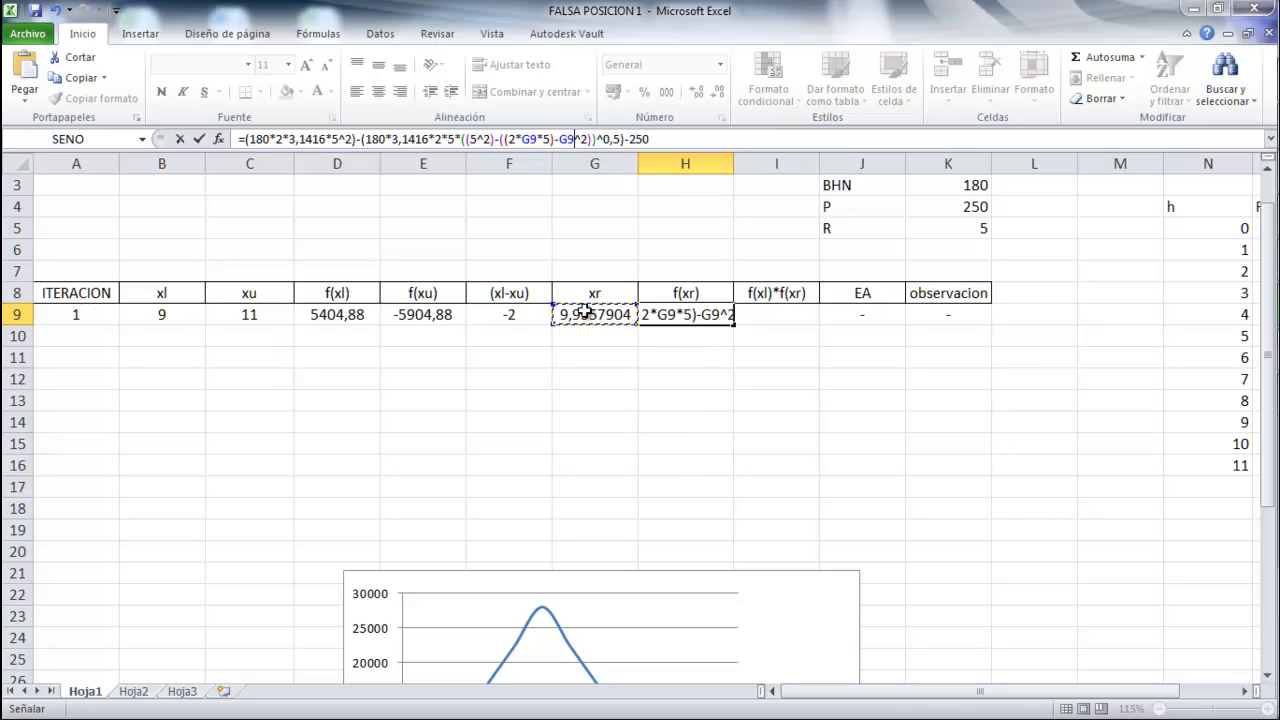
pyautogui.press('Return')
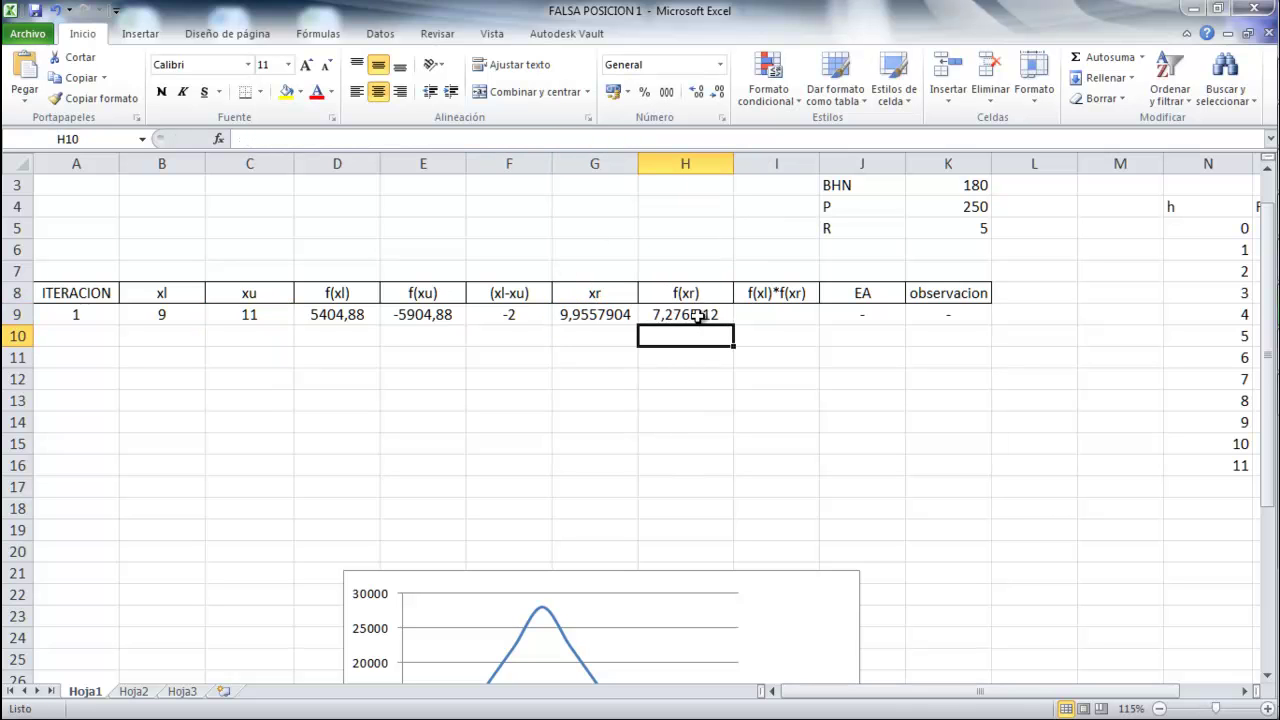
pyautogui.click(773, 318)
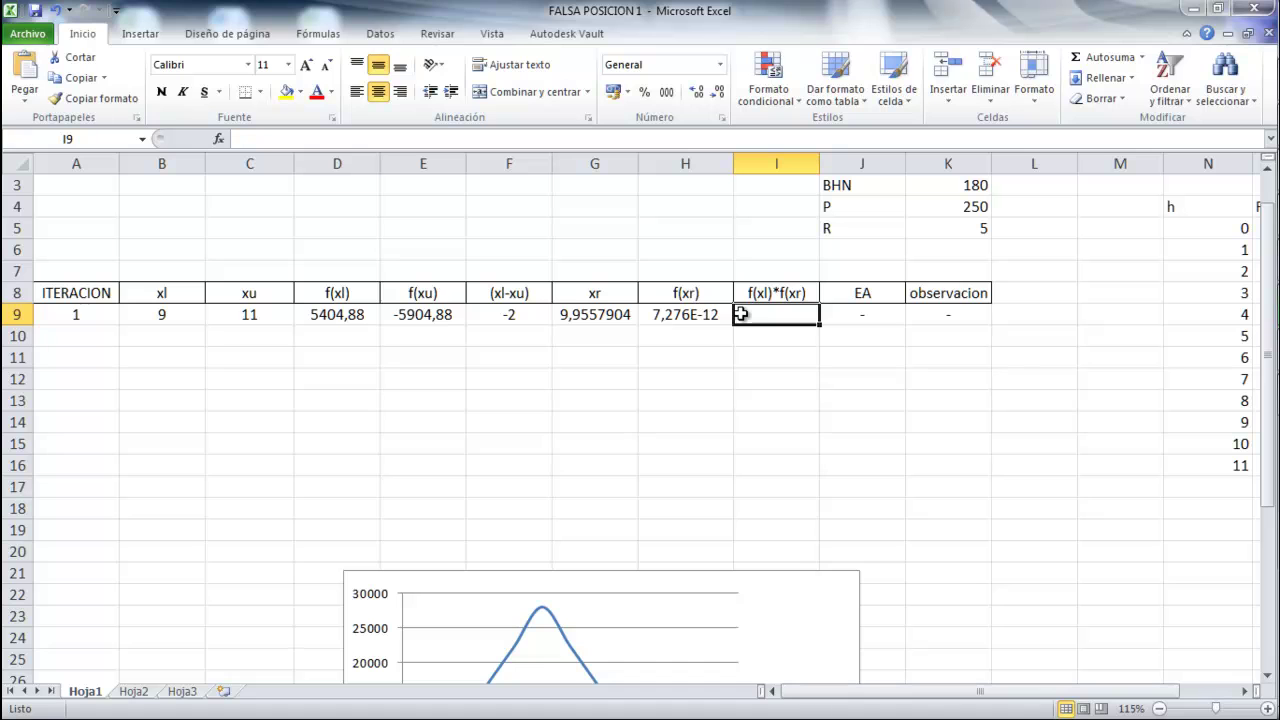
# - Enter =D9*G9 in I9 as the f(xl)*f(xr) product, showing 53809,852
pyautogui.write('=')
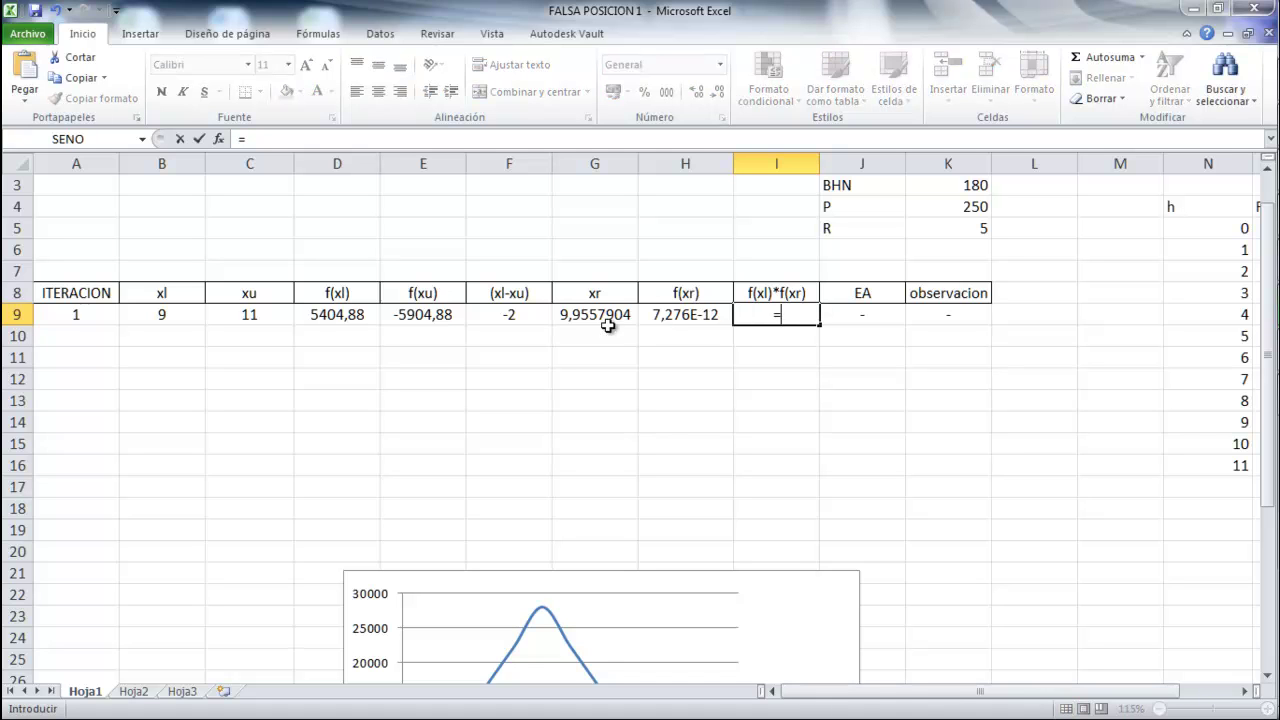
pyautogui.click(354, 328)
pyautogui.write('*')
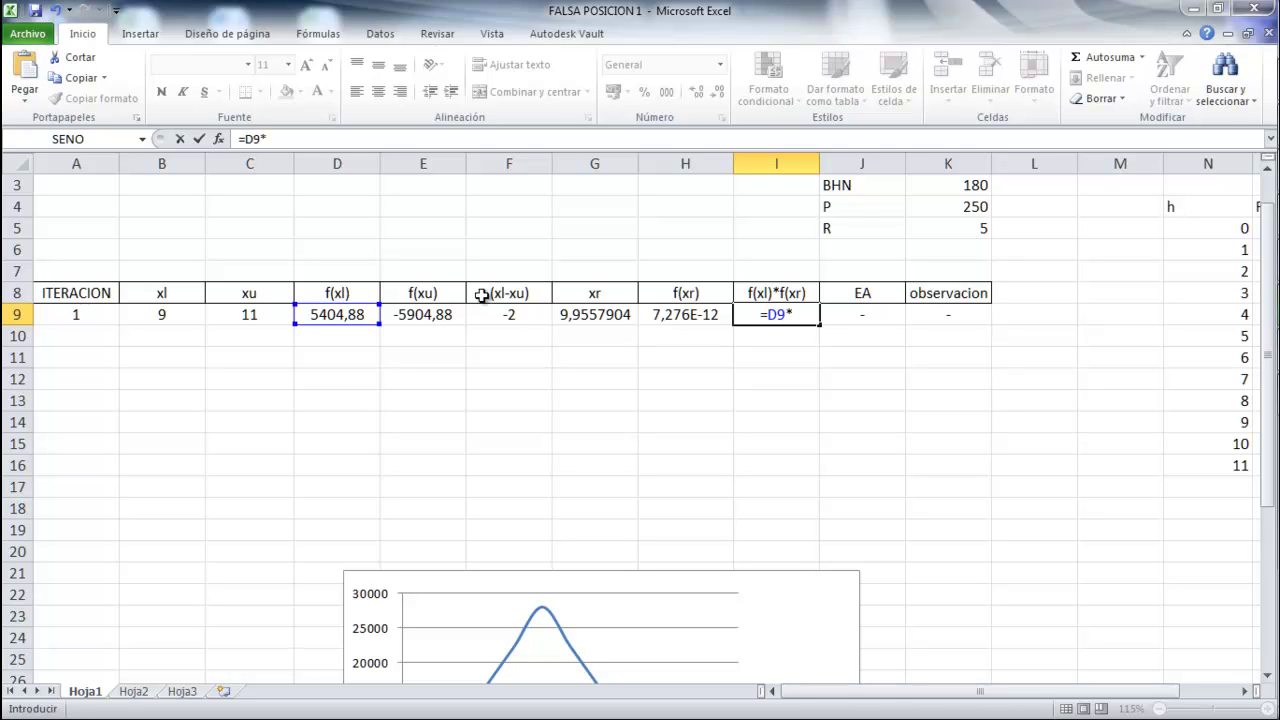
pyautogui.click(615, 318)
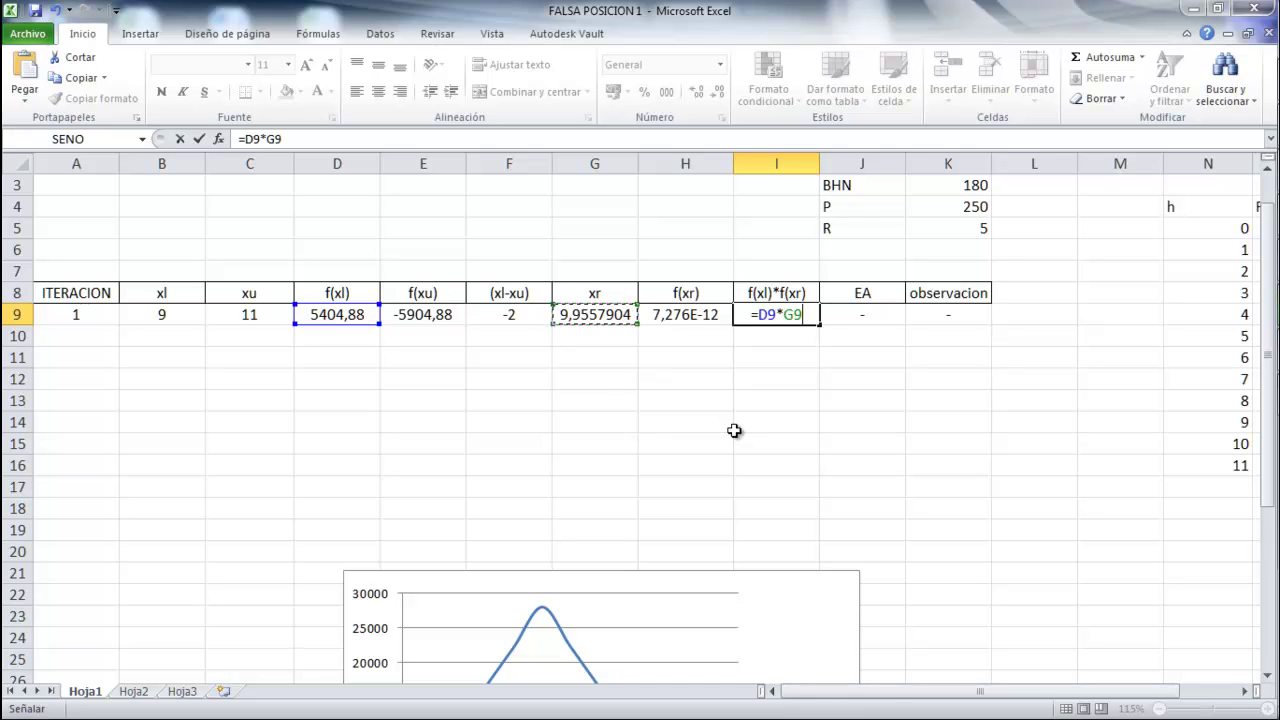
pyautogui.press('Return')
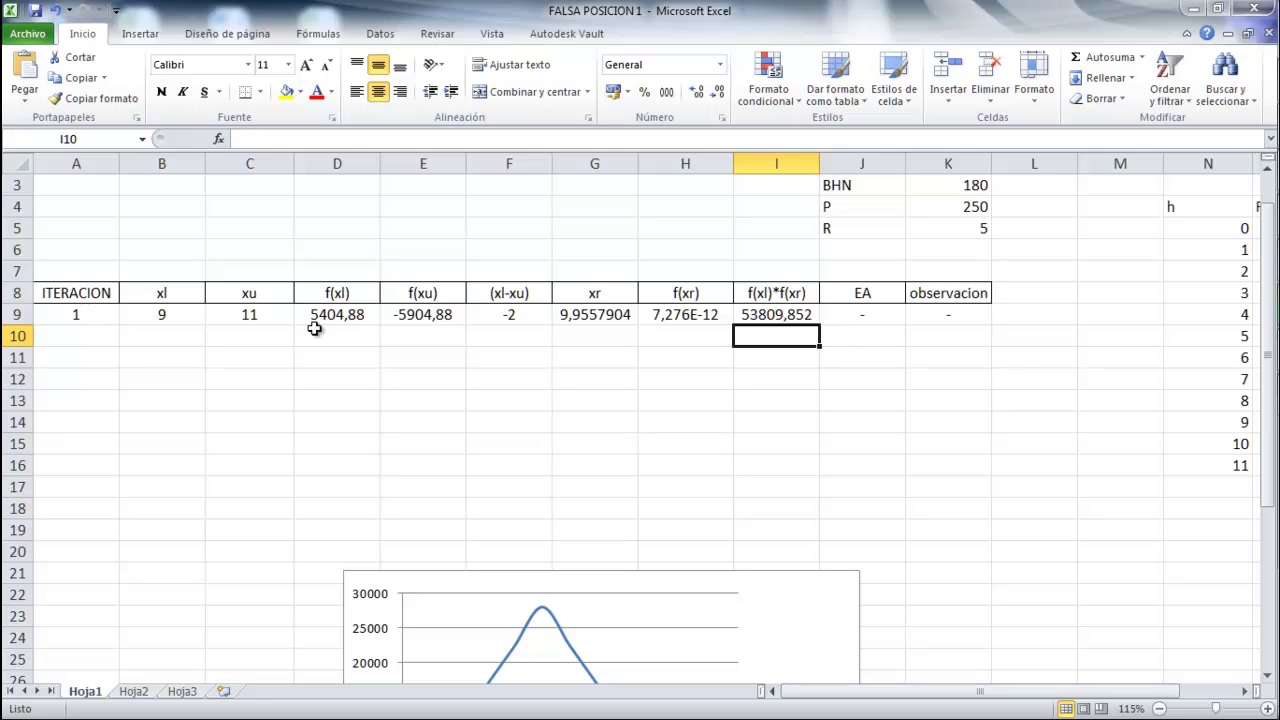
# - Begin an SI formula in B10, correcting the mistyped function name
pyautogui.click(173, 339)
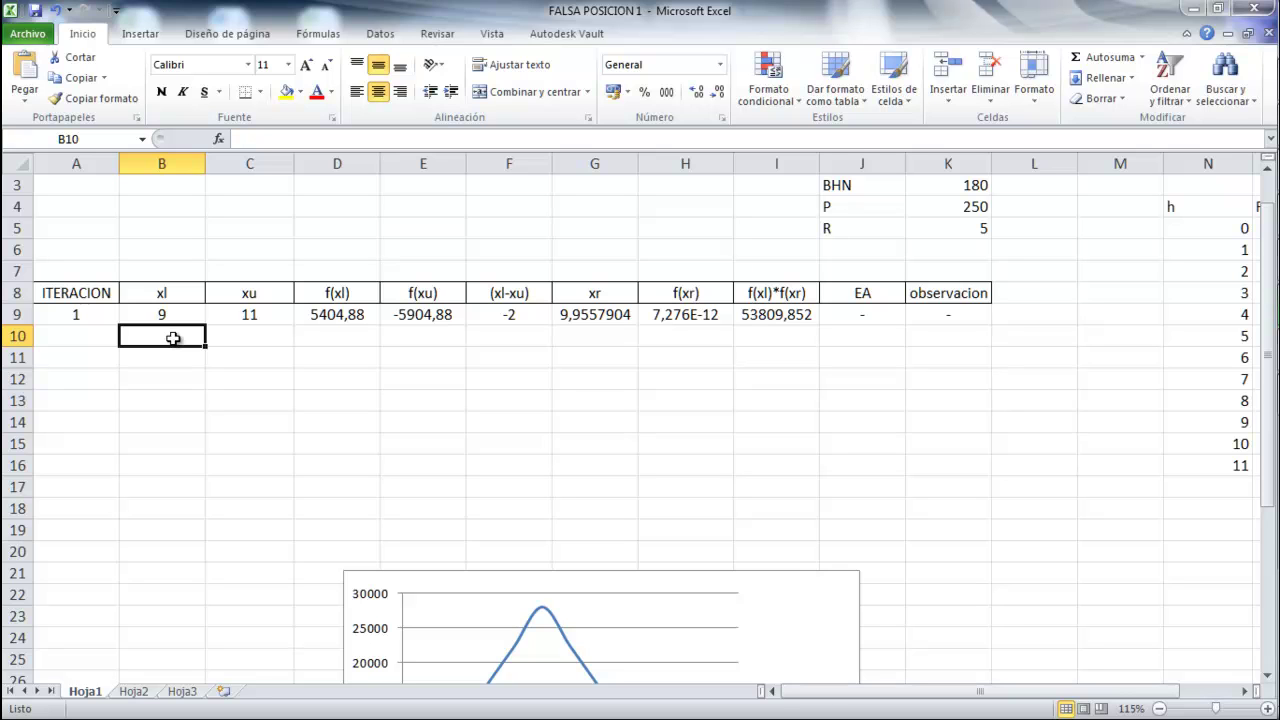
pyautogui.write('s')
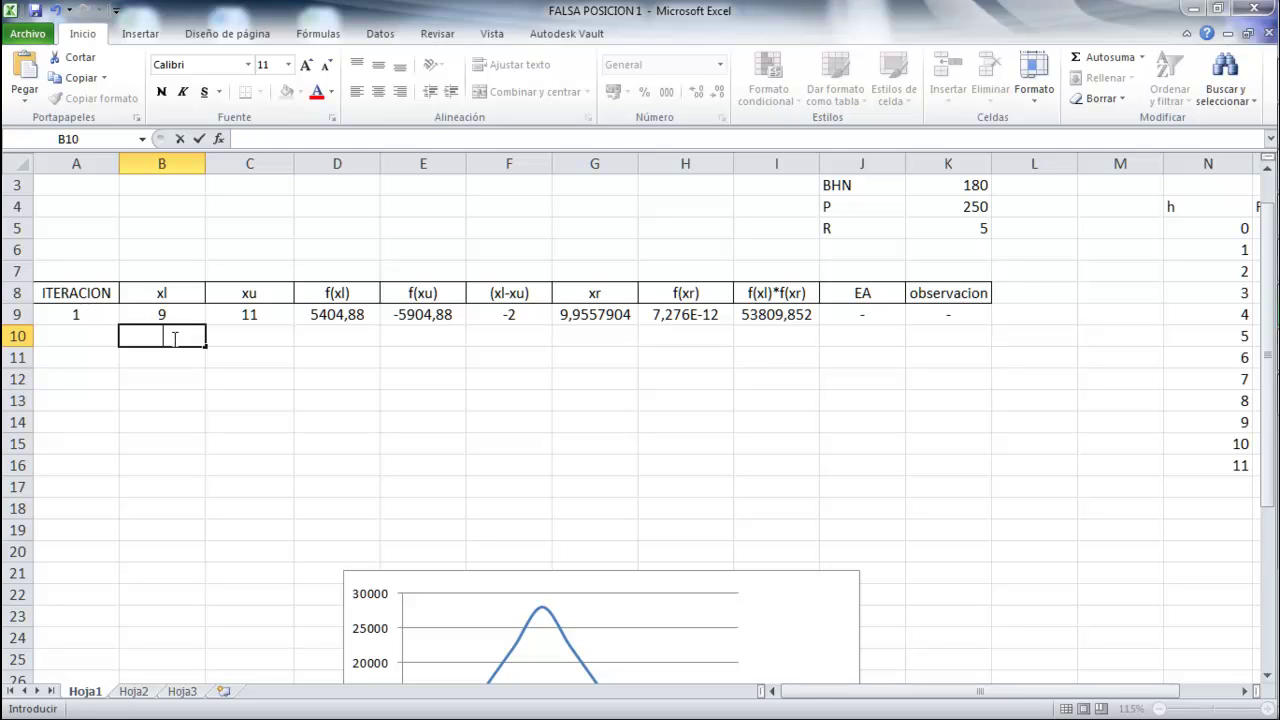
pyautogui.write('=S')
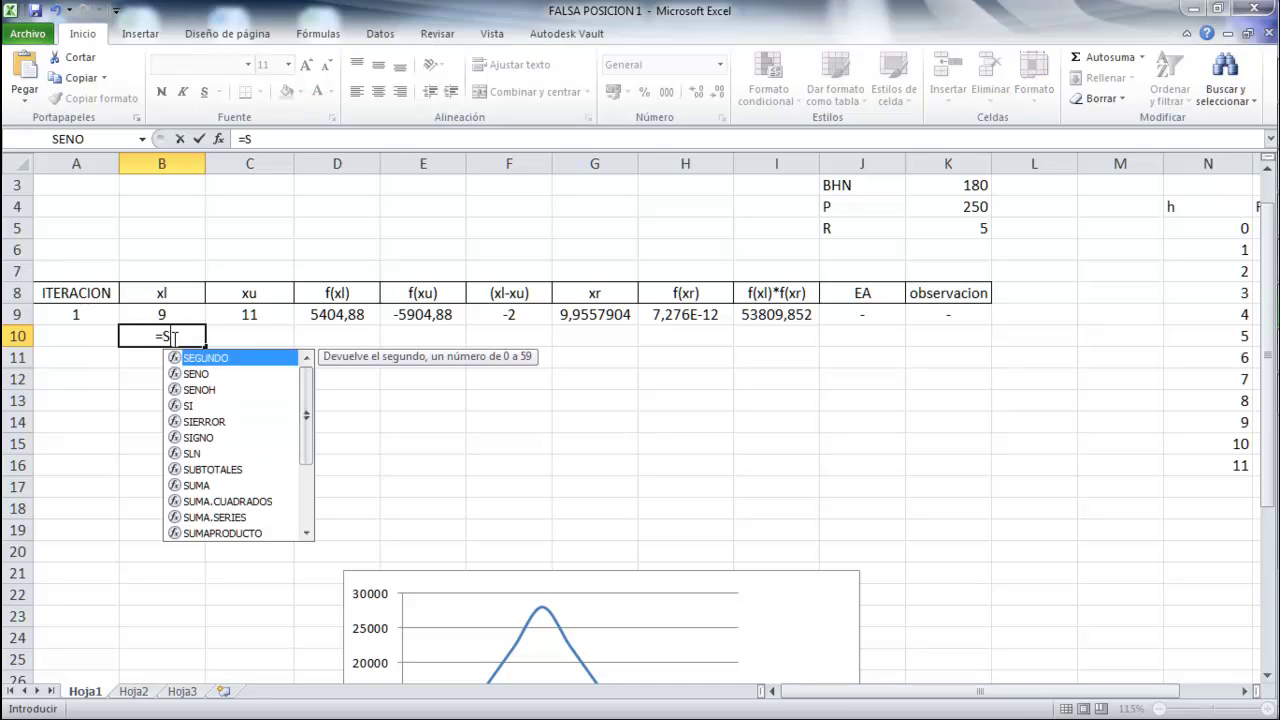
pyautogui.write('I')
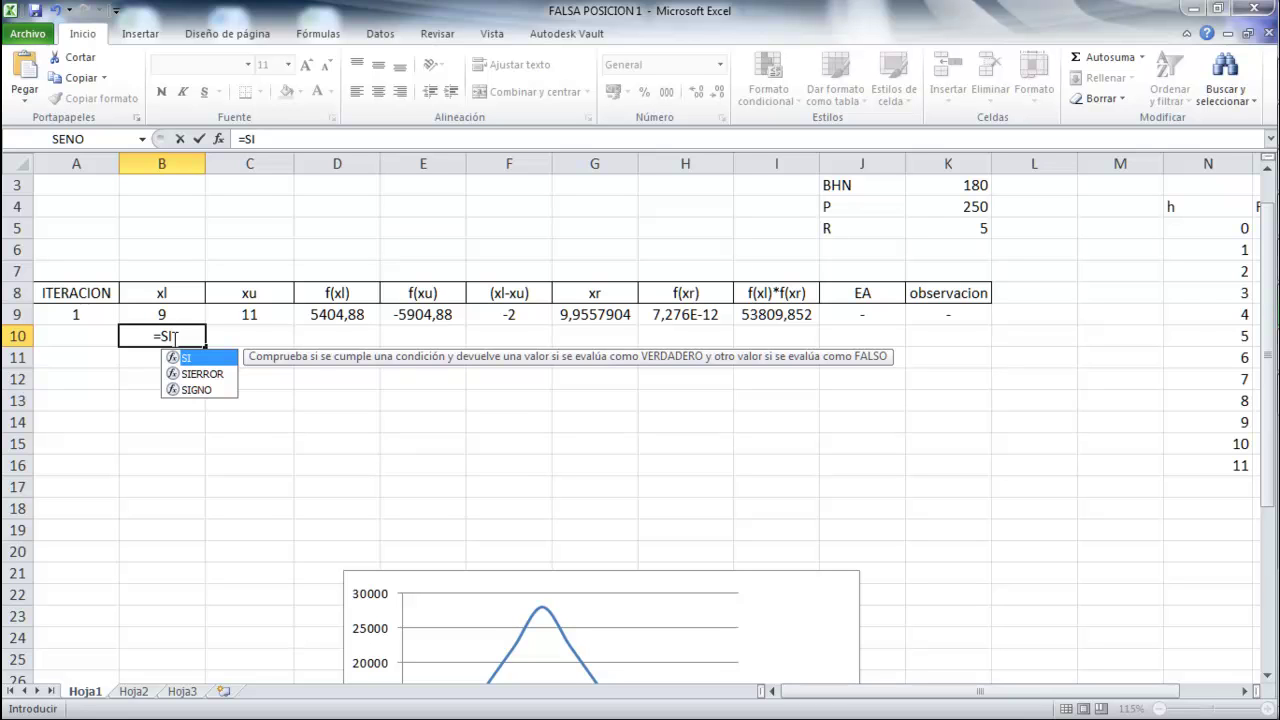
pyautogui.press('Return')
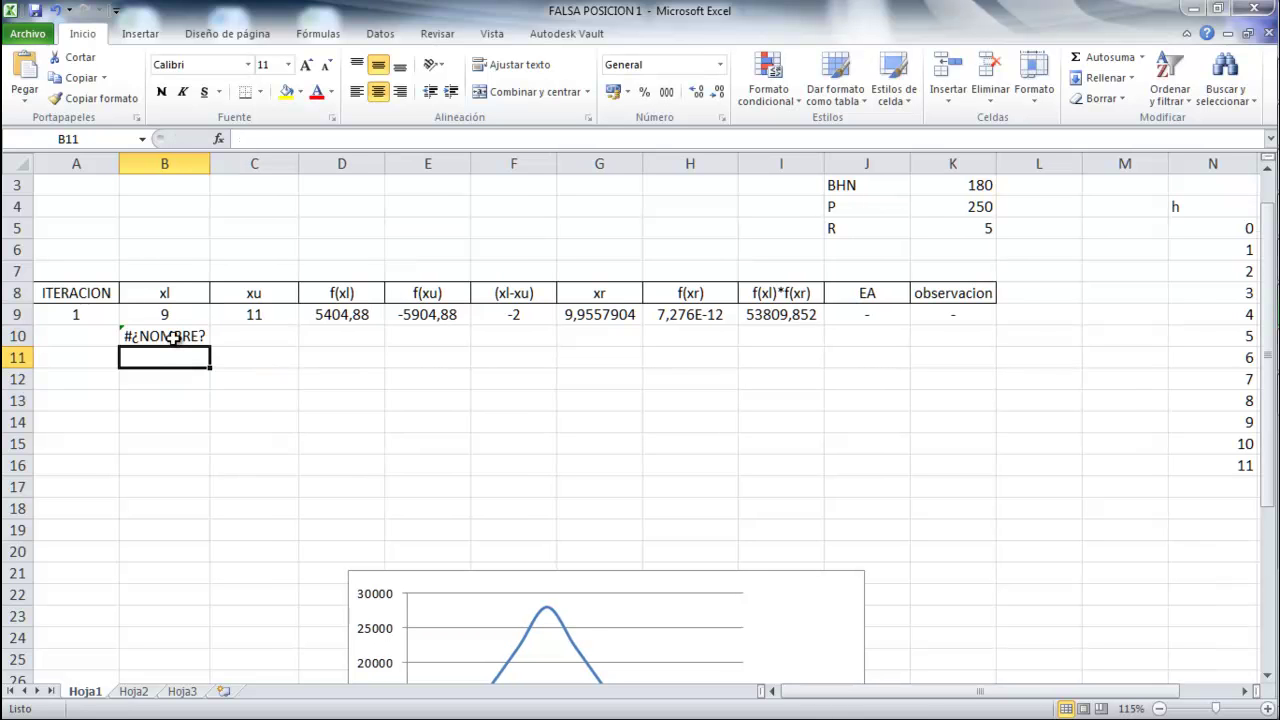
pyautogui.click(174, 337)
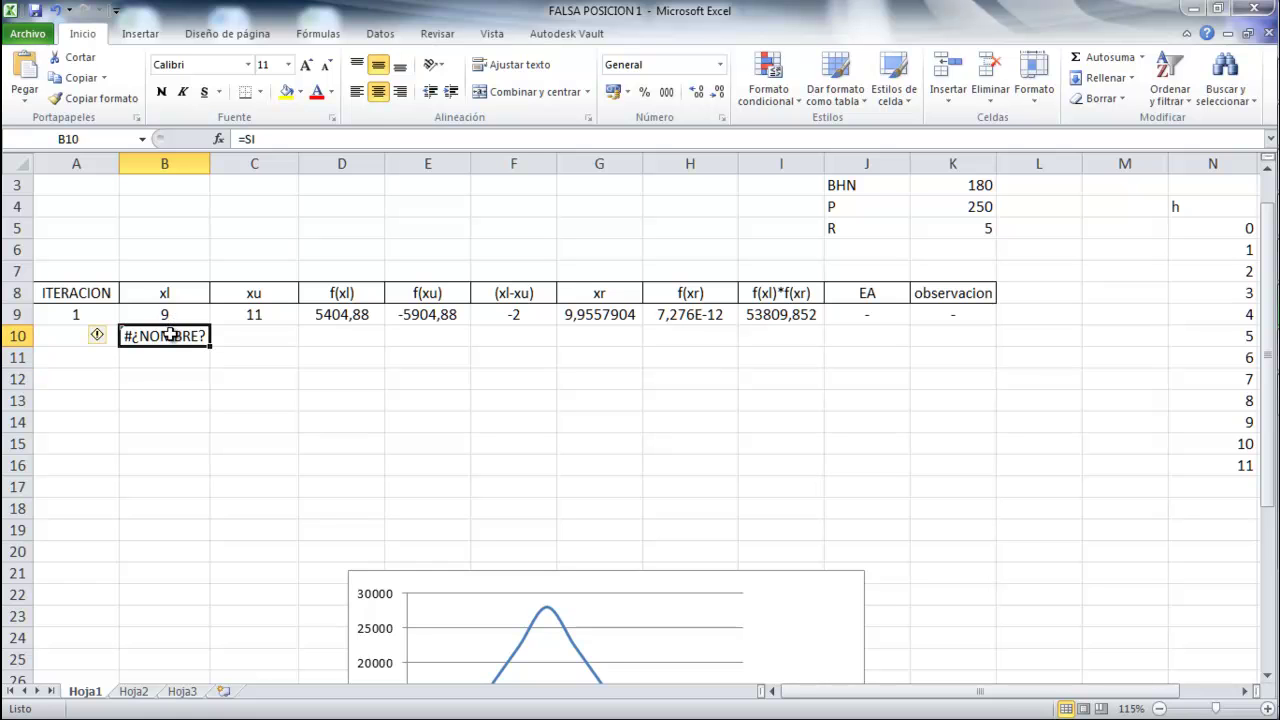
pyautogui.click(263, 141)
pyautogui.press('BackSpace')
pyautogui.press('BackSpace')
pyautogui.write('s')
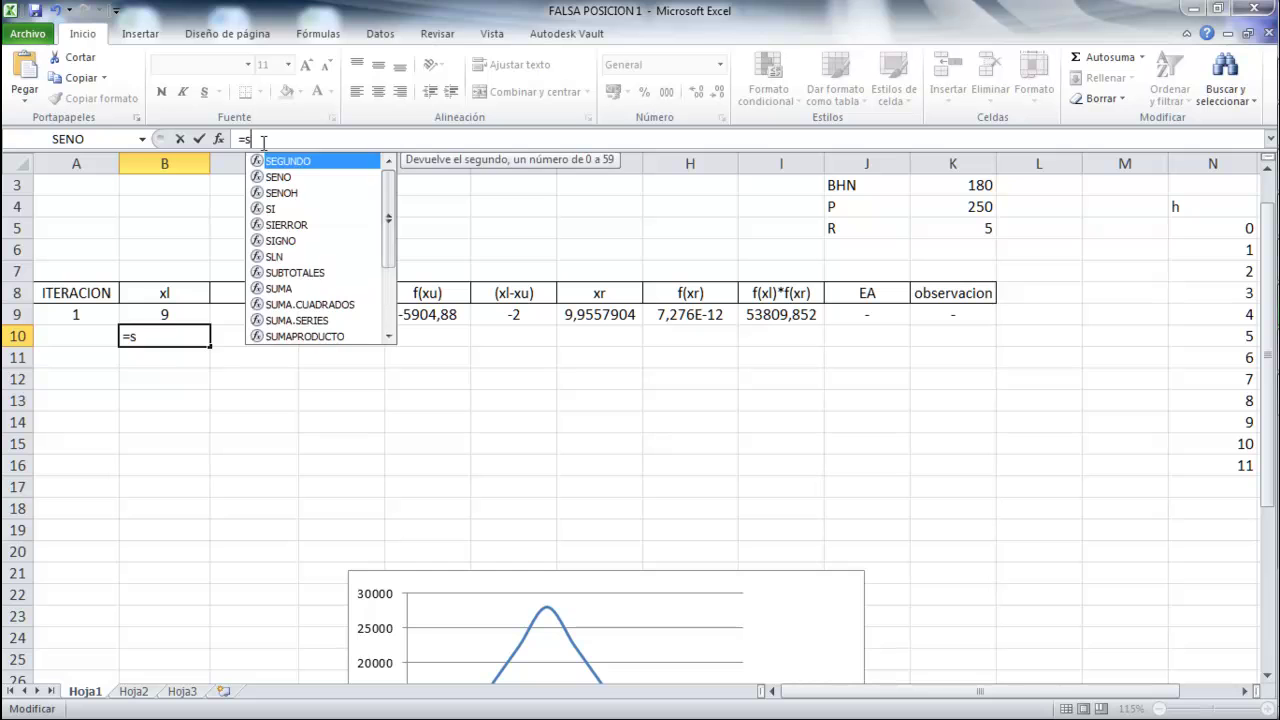
pyautogui.write('i')
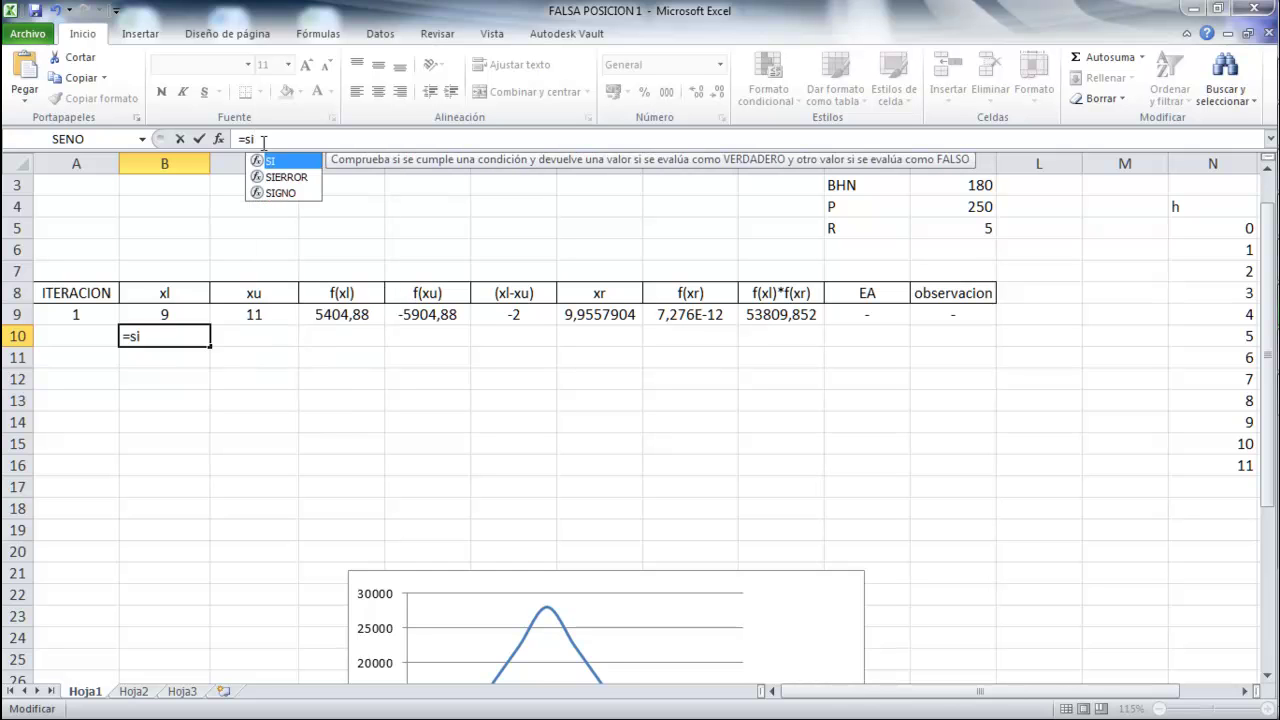
pyautogui.write('(')
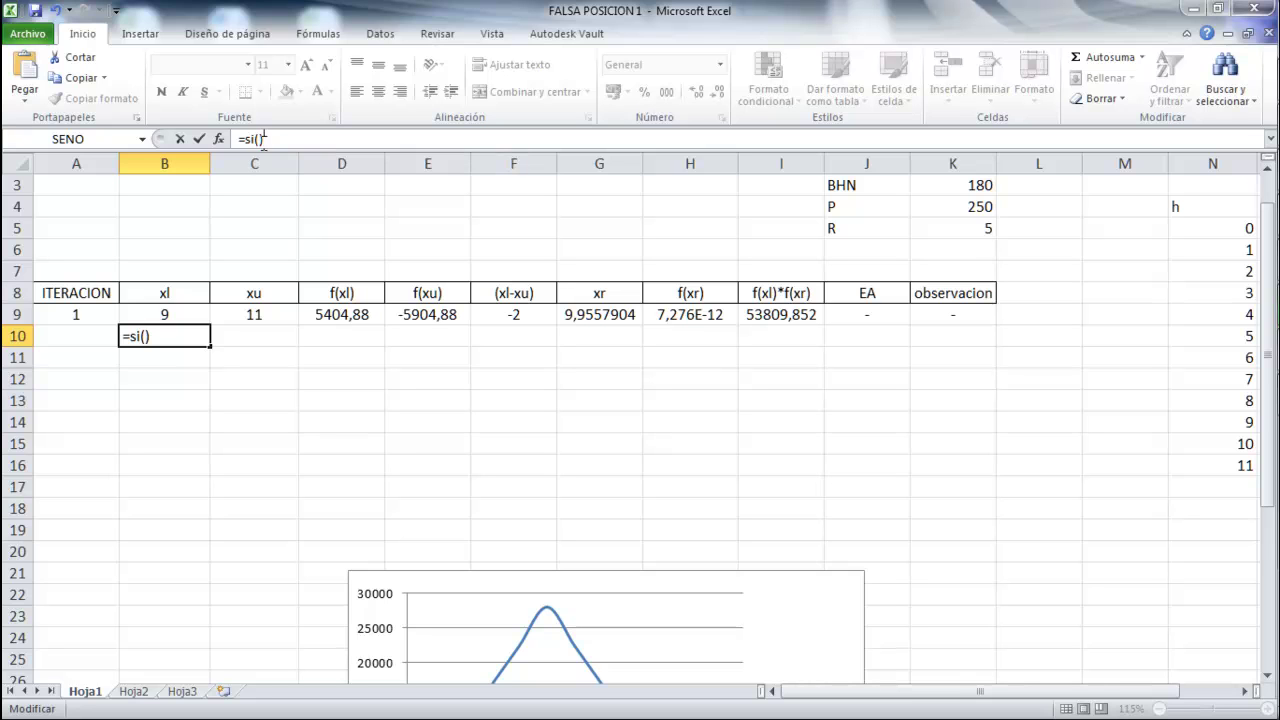
pyautogui.click(263, 140)
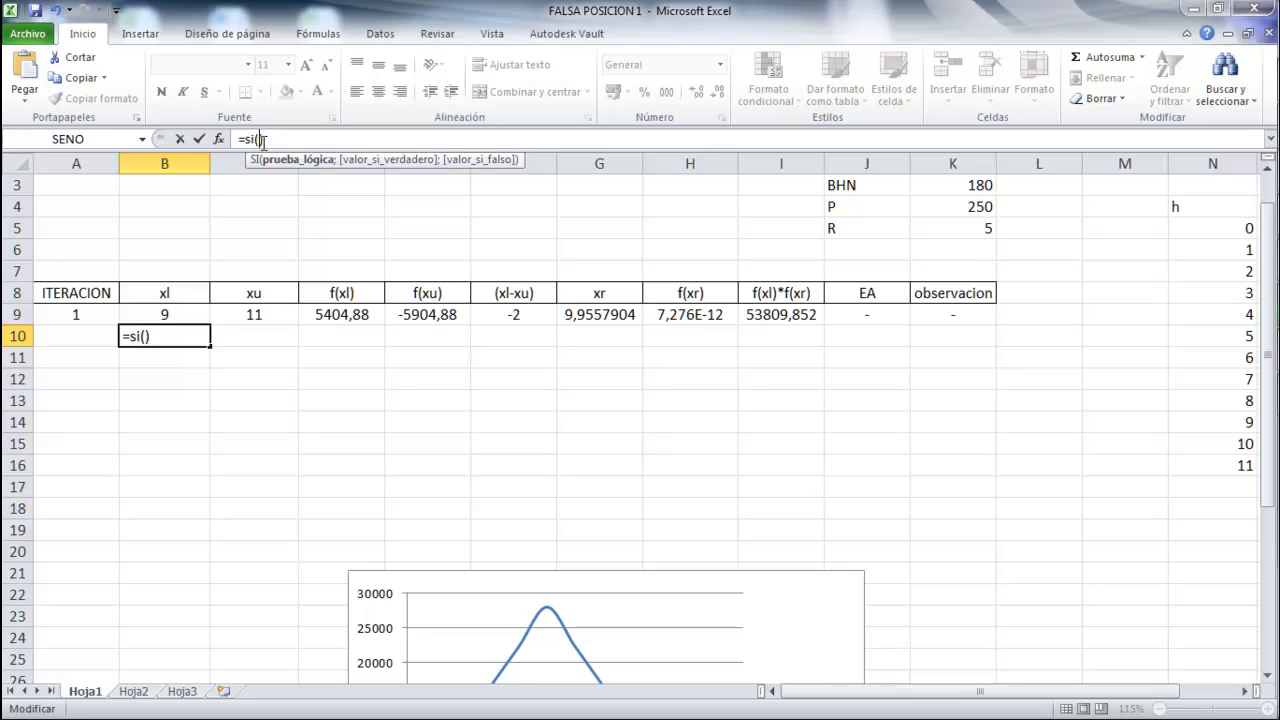
pyautogui.write('i')
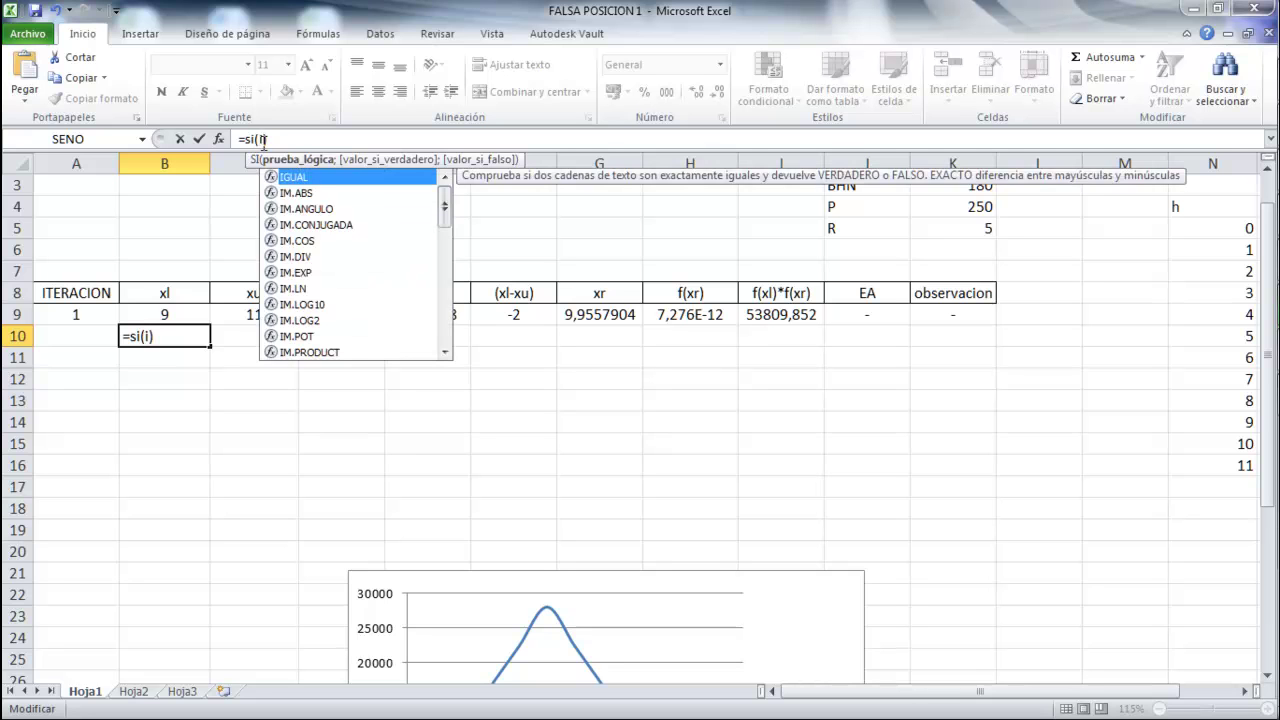
pyautogui.press('BackSpace')
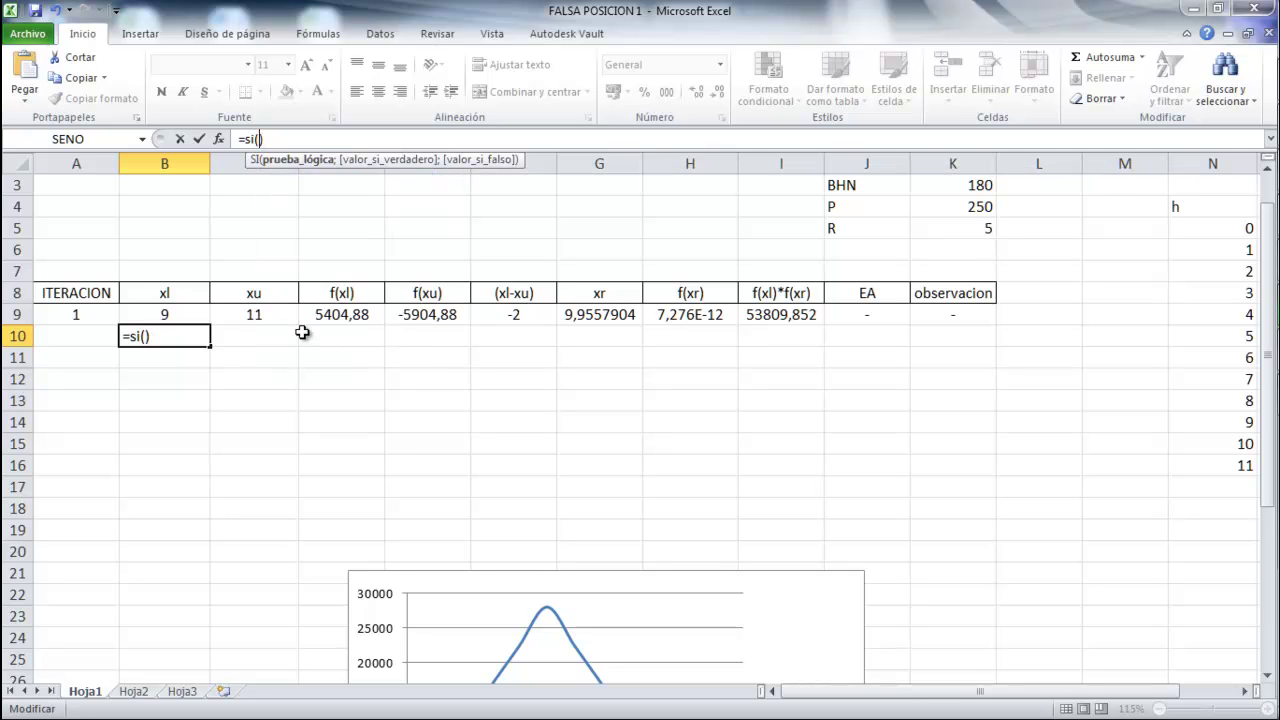
# - Complete B10 as =SI(I9<0;B9;G9), adding the missing 0, so it shows 9,9557904
pyautogui.click(792, 317)
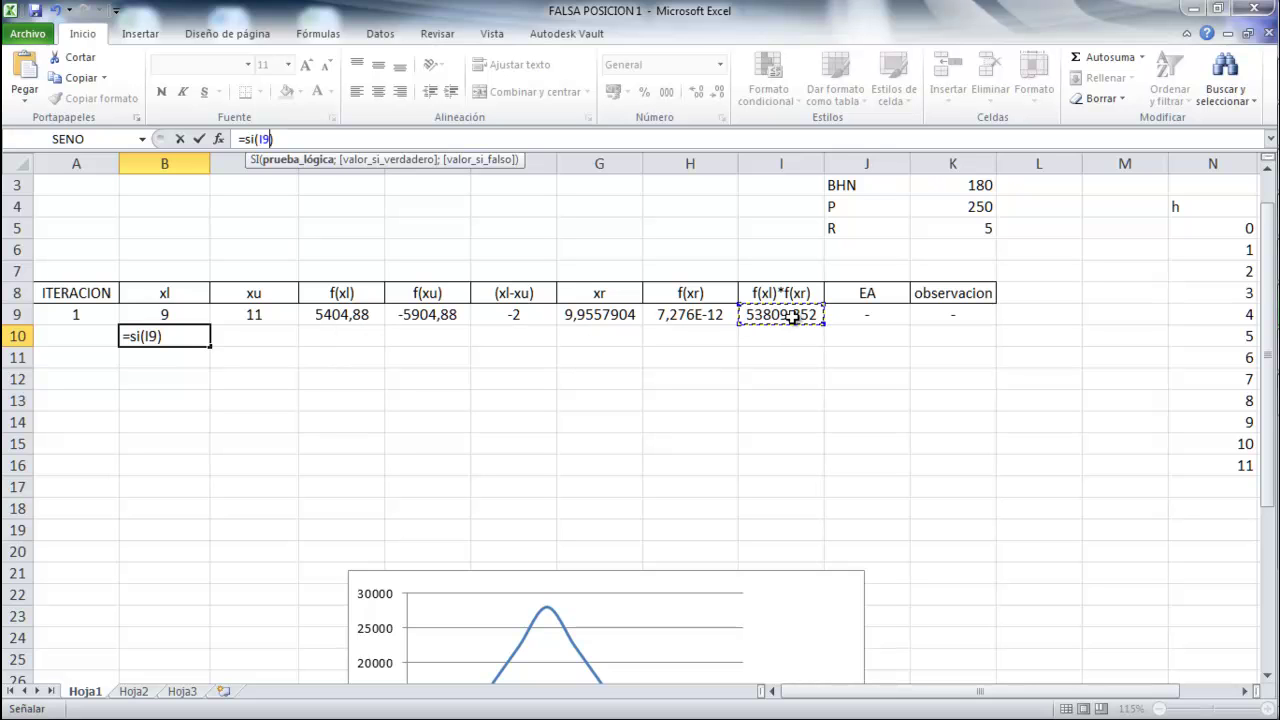
pyautogui.write('<')
pyautogui.write(';')
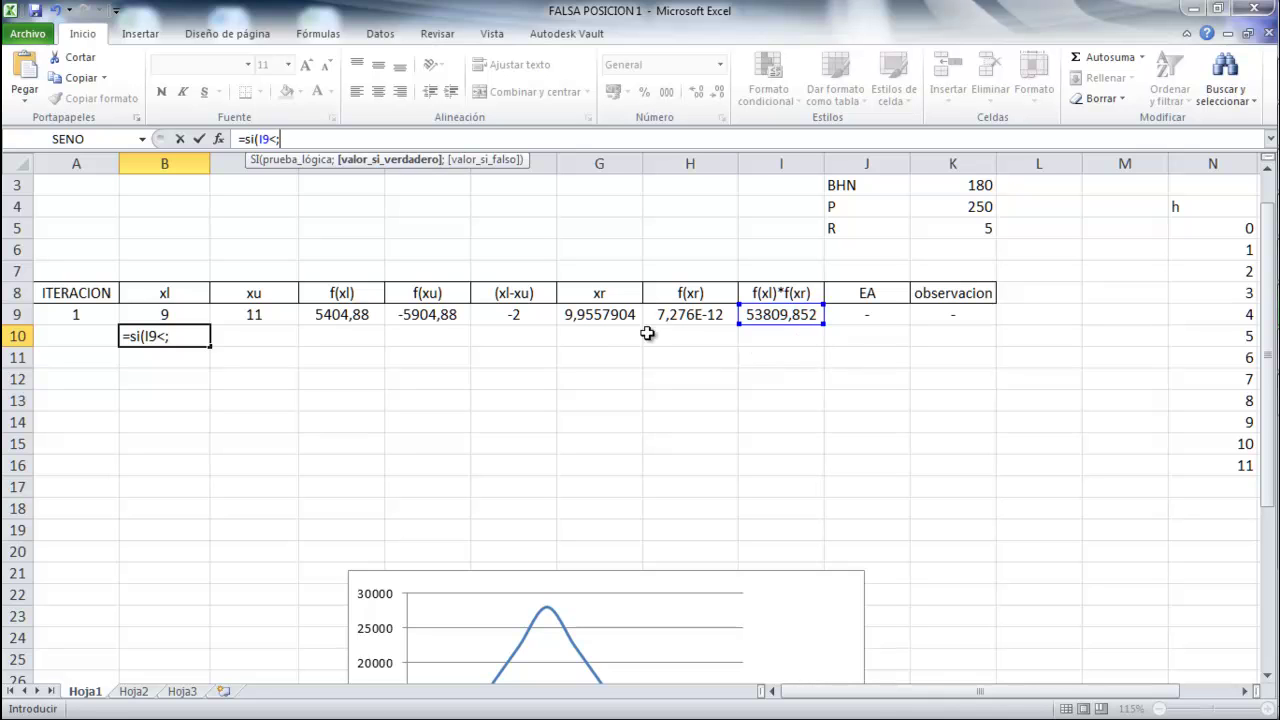
pyautogui.click(182, 316)
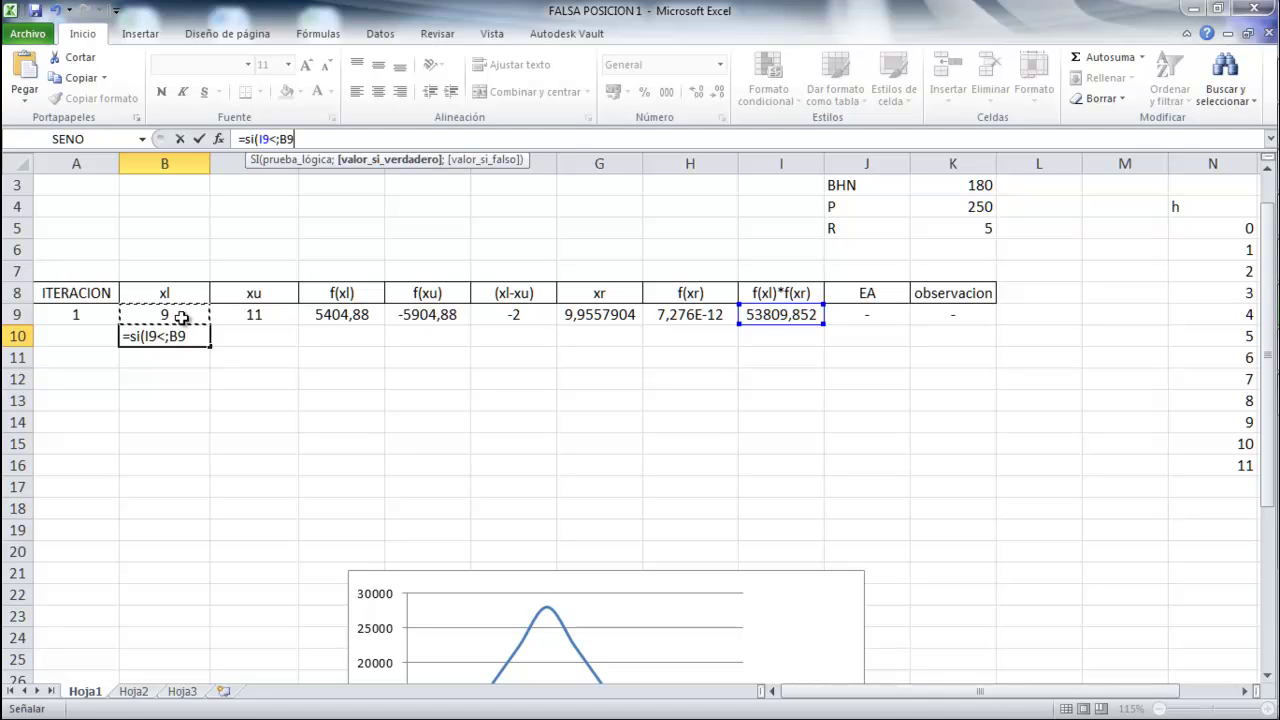
pyautogui.write(';')
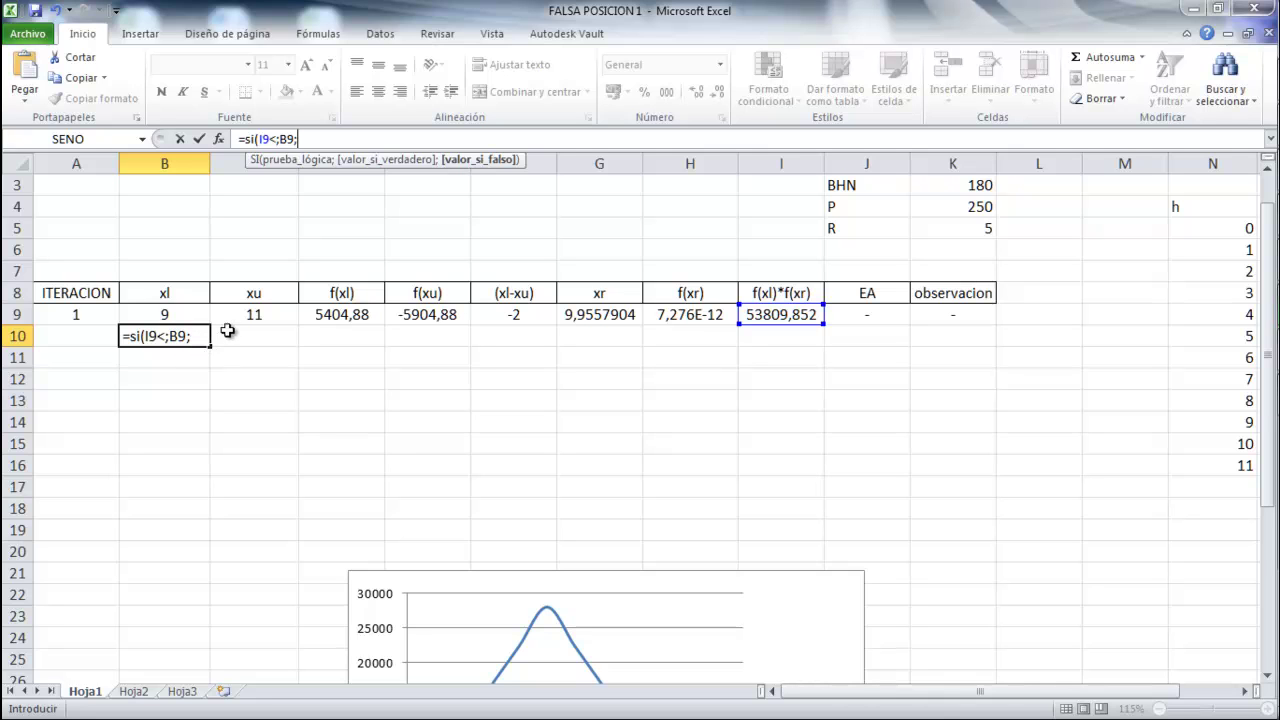
pyautogui.click(575, 315)
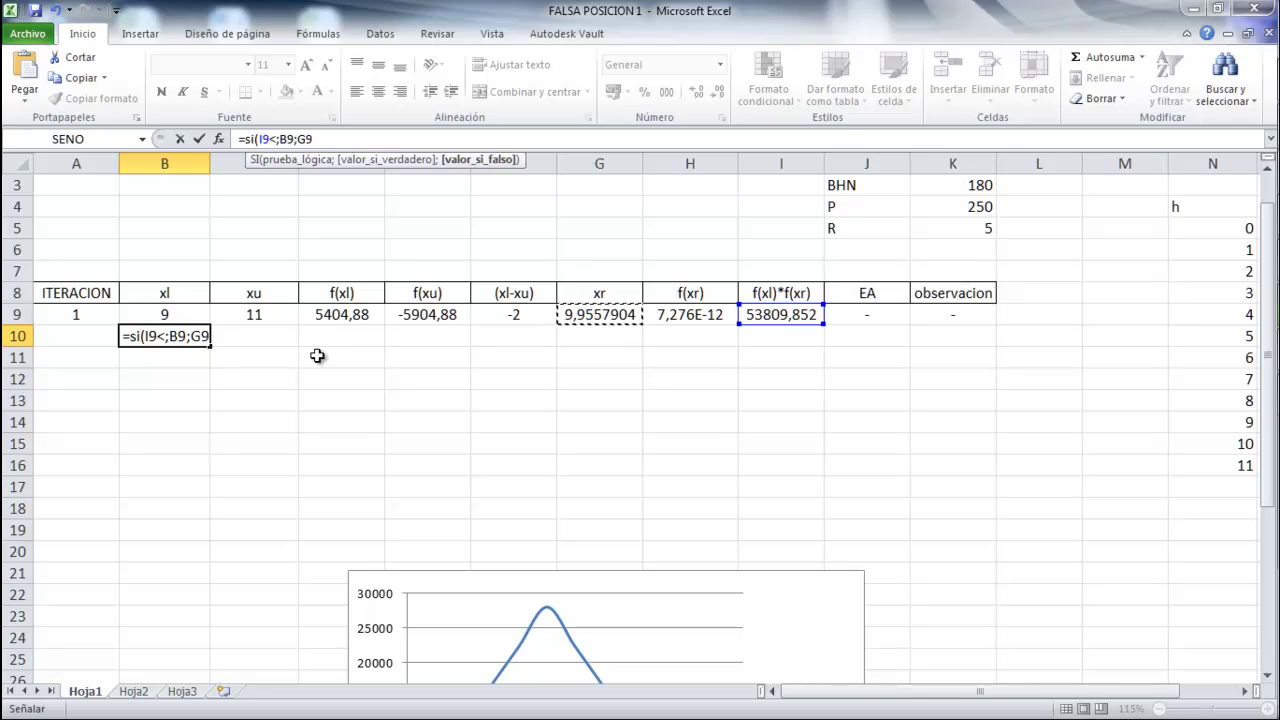
pyautogui.write(')')
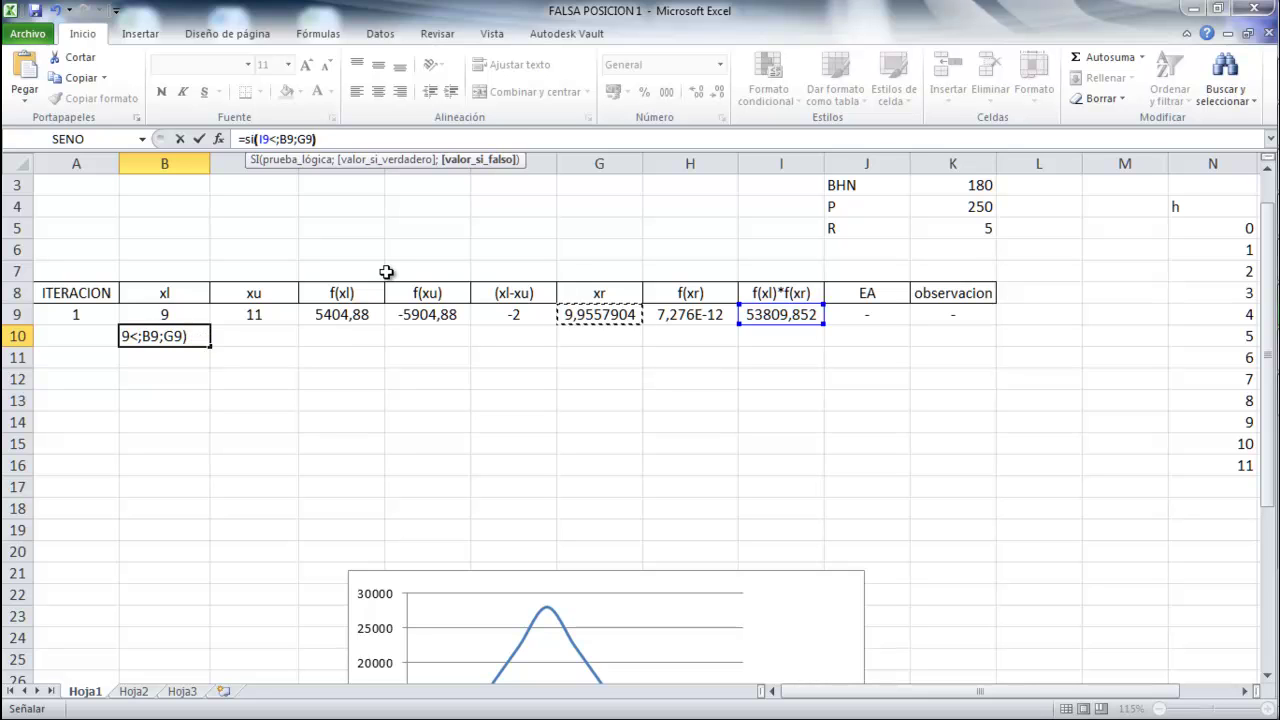
pyautogui.press('Return')
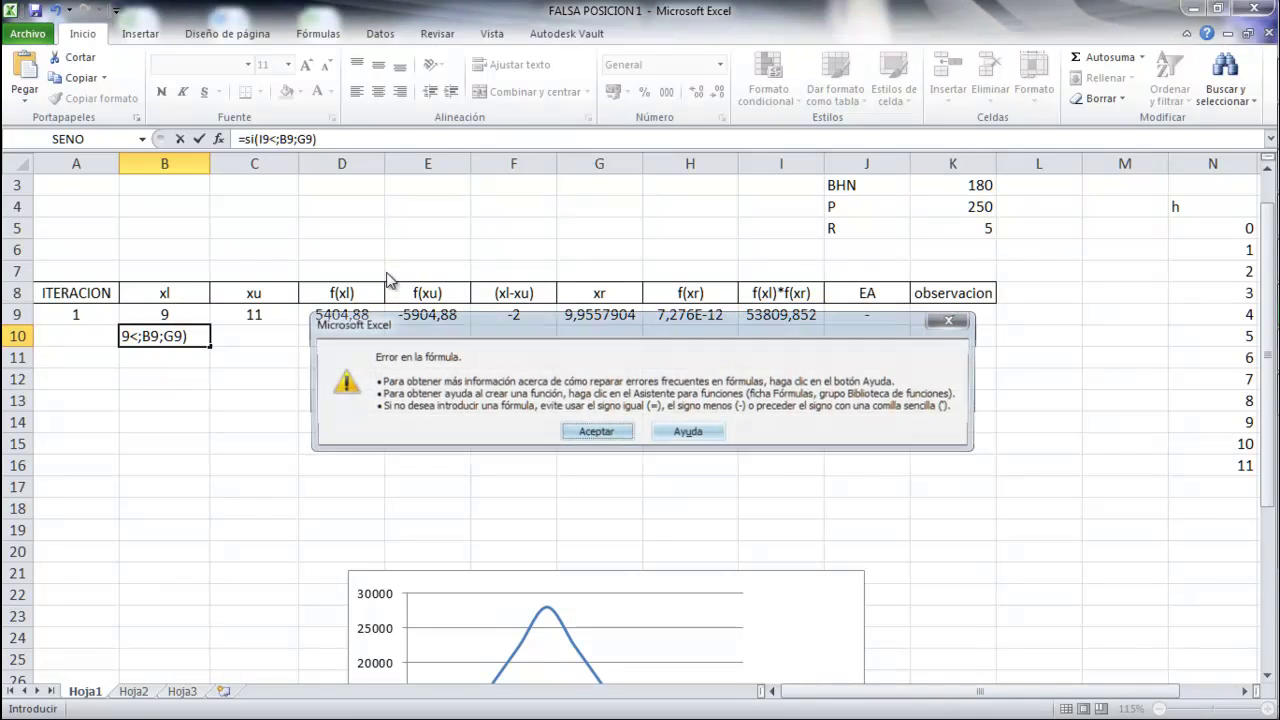
pyautogui.click(594, 433)
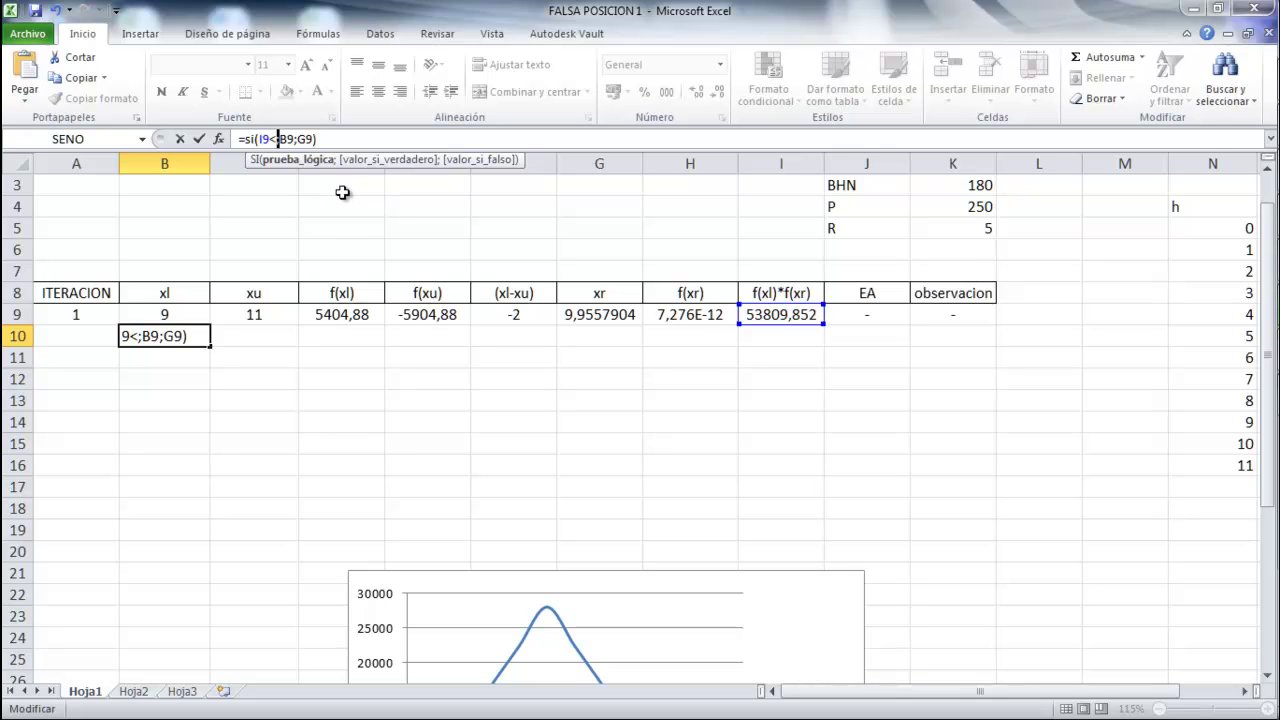
pyautogui.hotkey('shift', 'Left')
pyautogui.press('Left')
pyautogui.press('Right')
pyautogui.write('0')
pyautogui.press('Return')
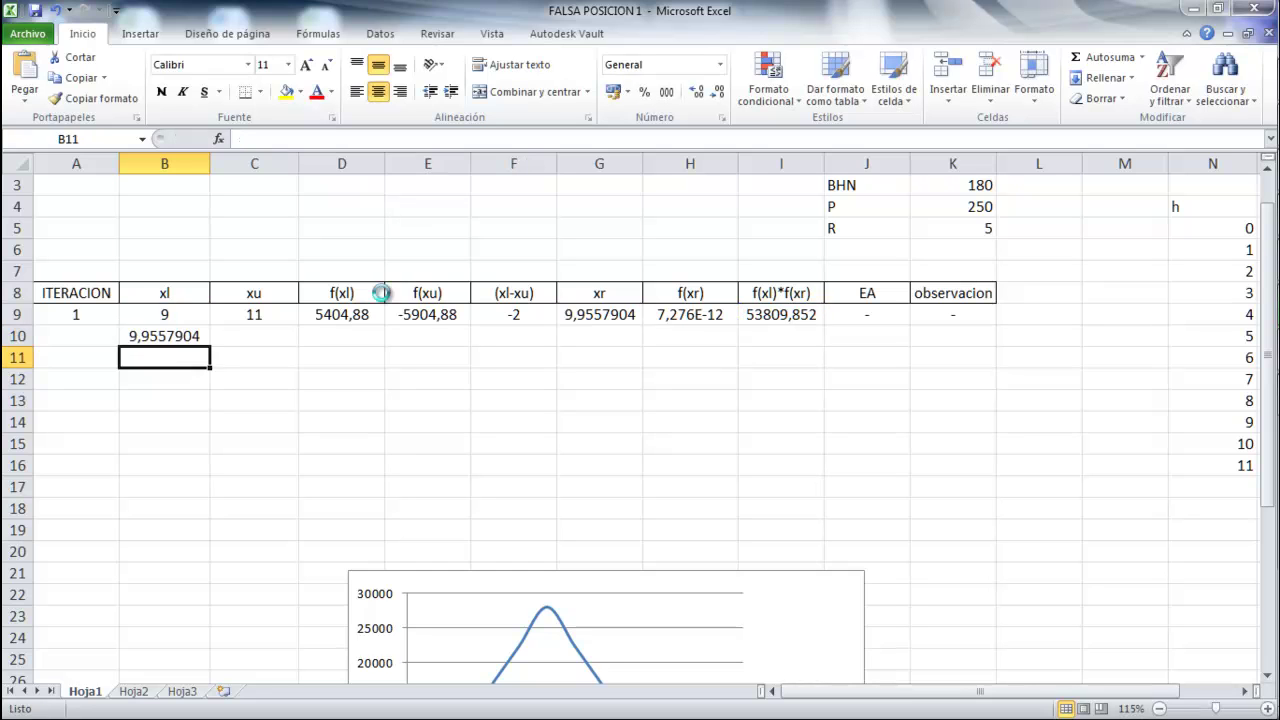
# - Start an SI formula in C10 and dismiss the error from the unfinished entry
pyautogui.click(231, 336)
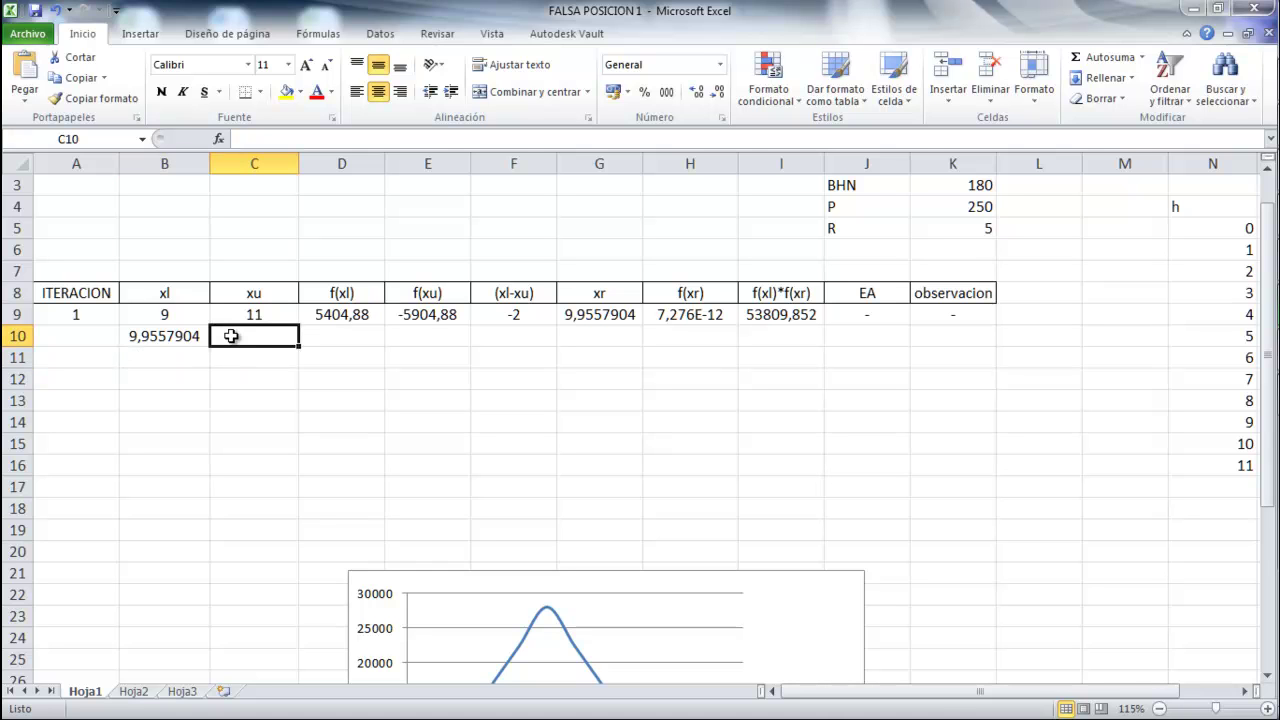
pyautogui.write('si(')
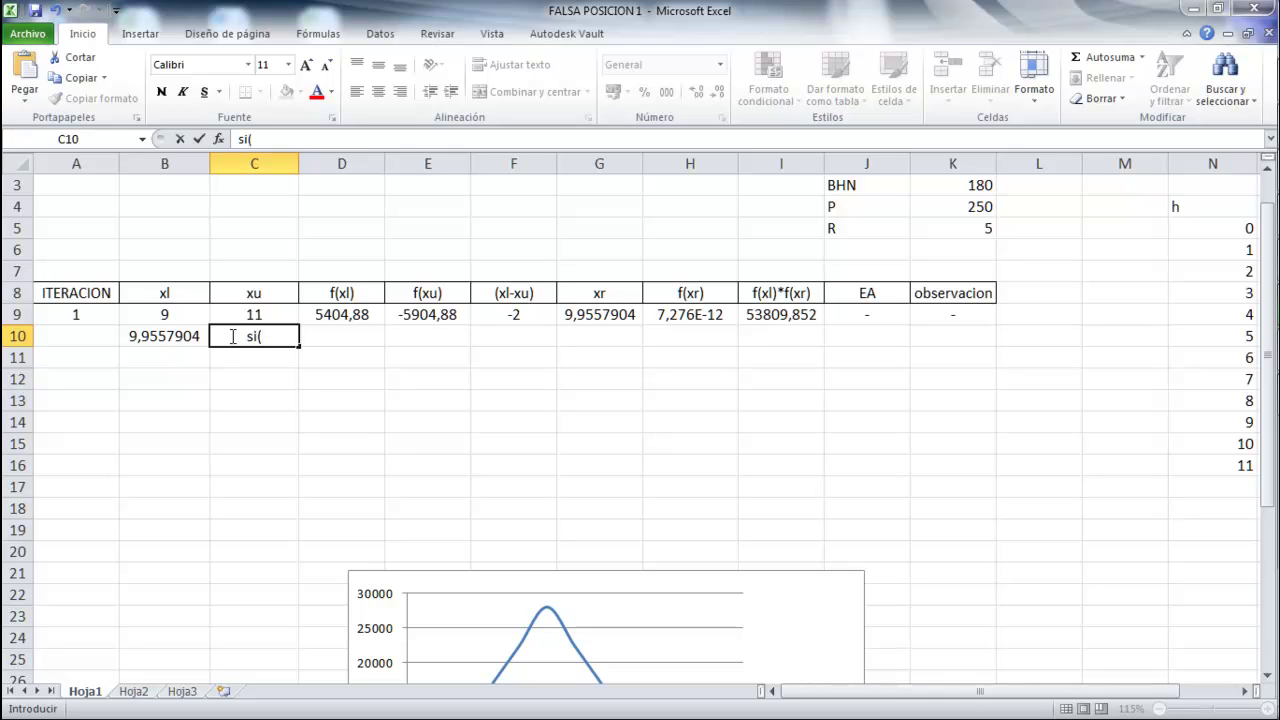
pyautogui.press('BackSpace')
pyautogui.write('=()')
pyautogui.press('BackSpace')
pyautogui.press('BackSpace')
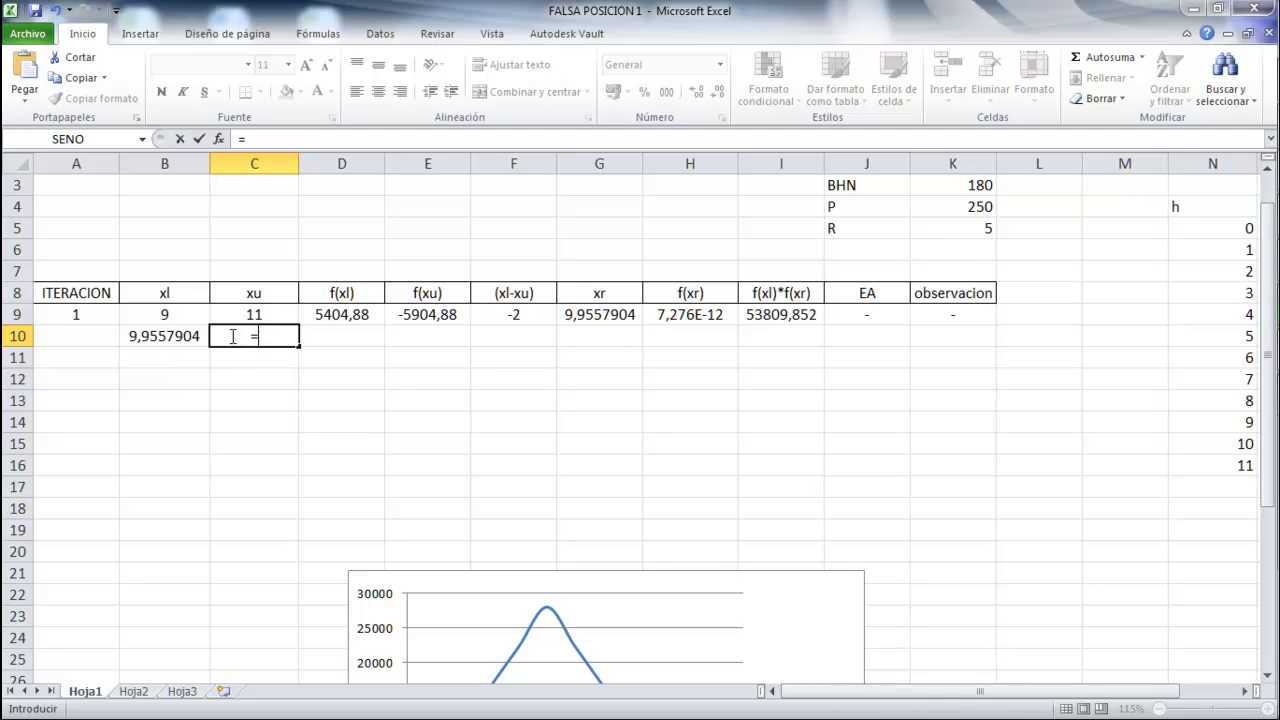
pyautogui.write('s')
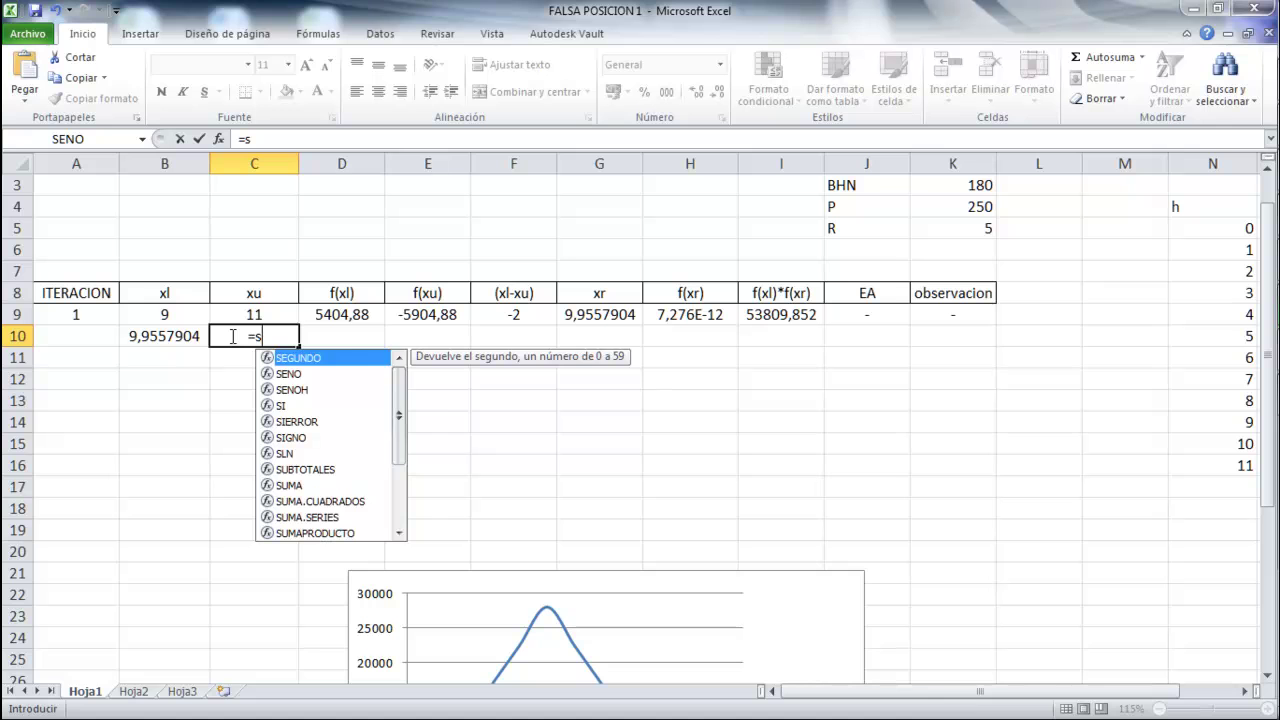
pyautogui.write('i()')
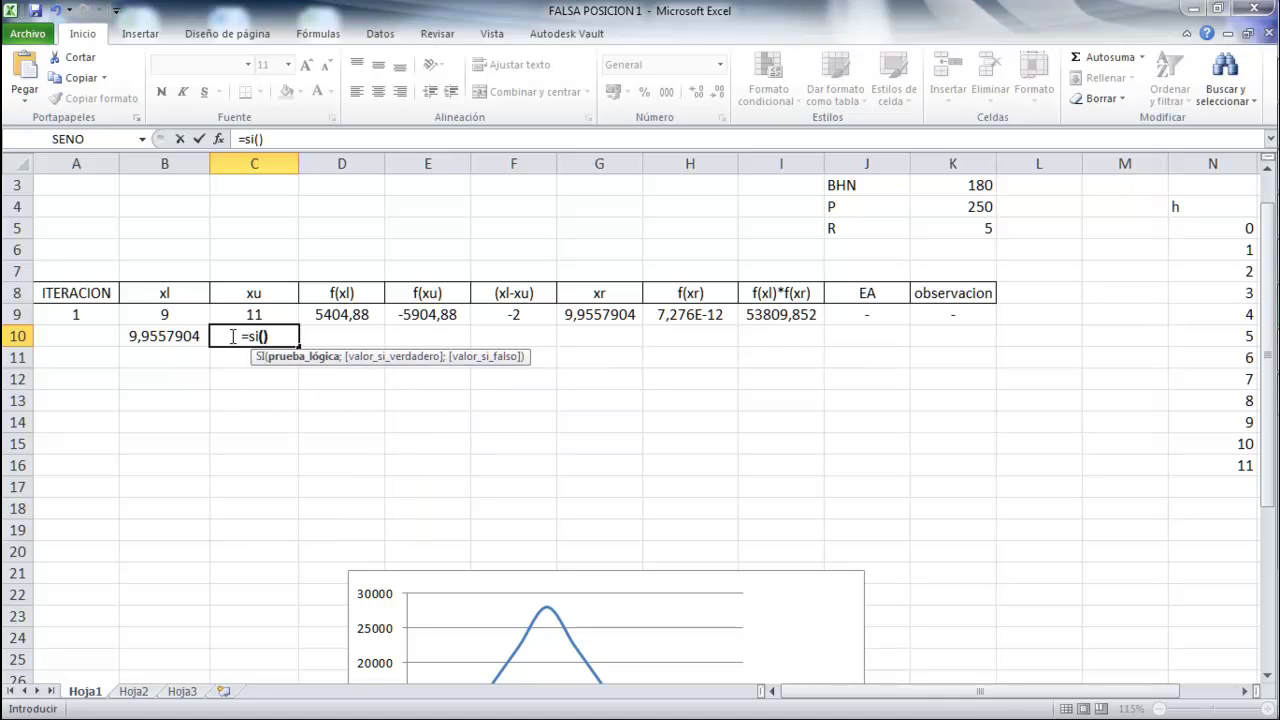
pyautogui.press('Return')
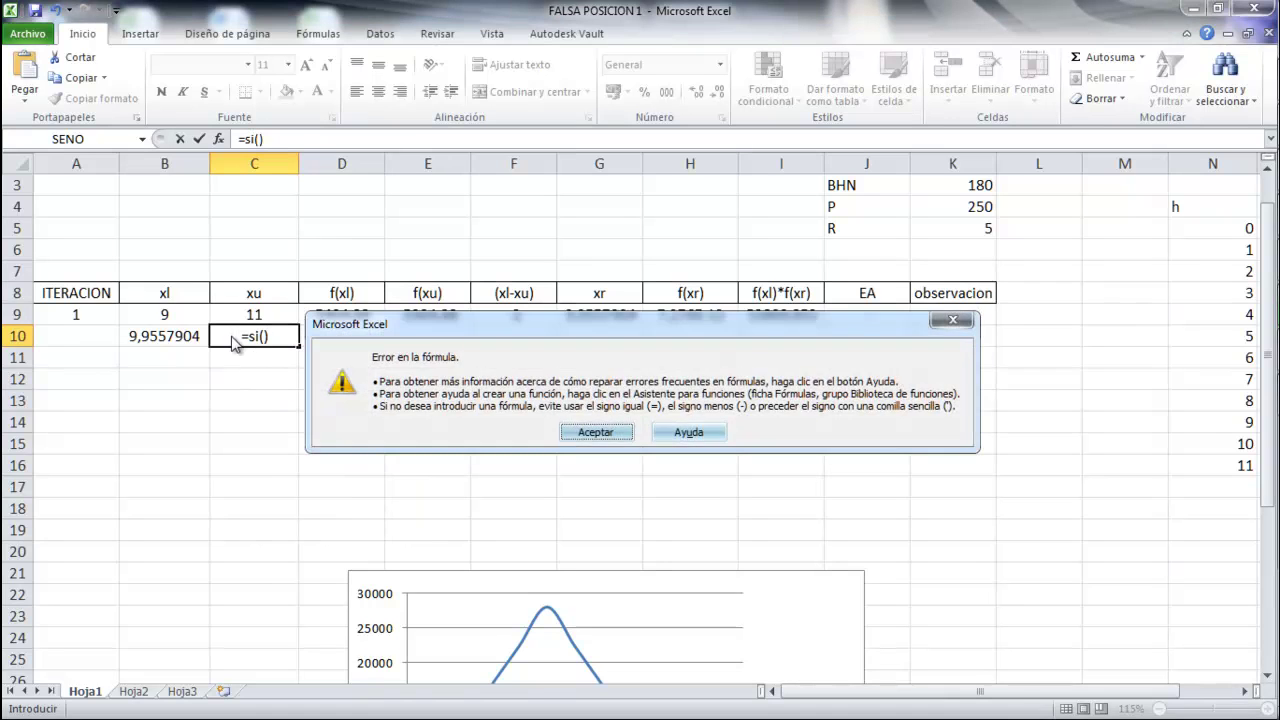
pyautogui.click(596, 432)
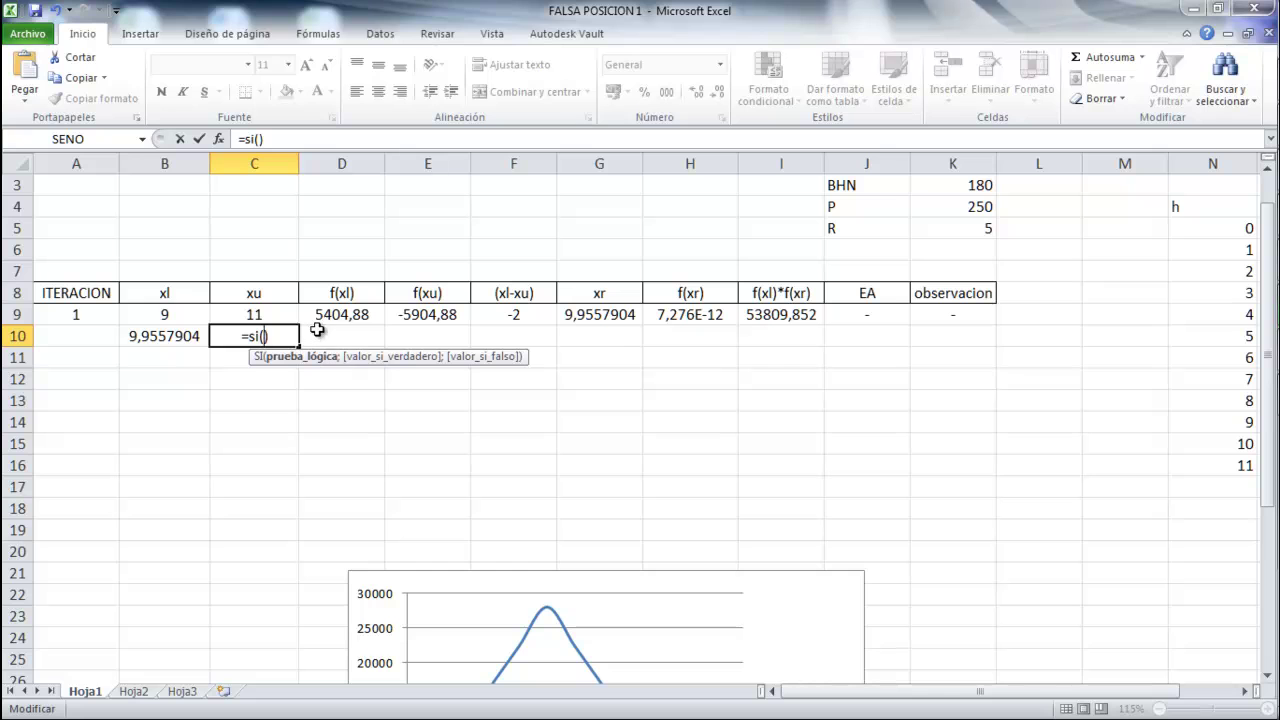
# - Complete C10 as =si(I9>0;C9;G9), giving the next xu of 11
pyautogui.click(745, 317)
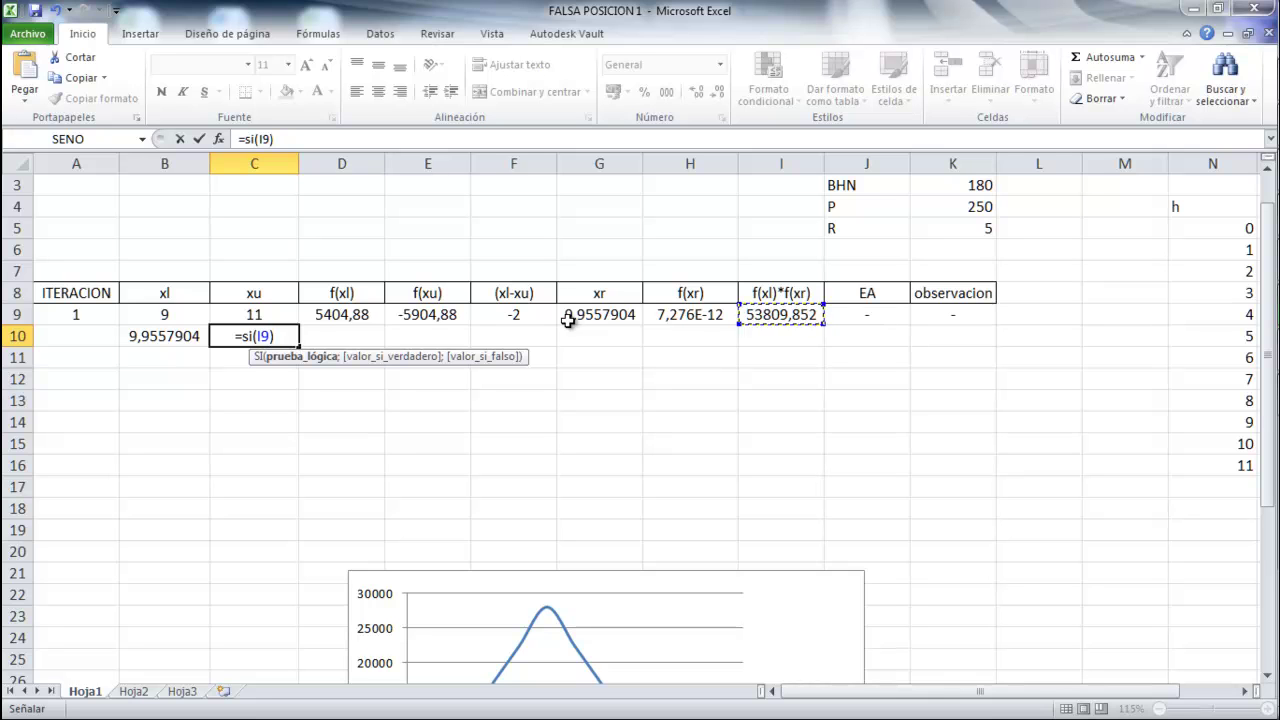
pyautogui.press('F8')
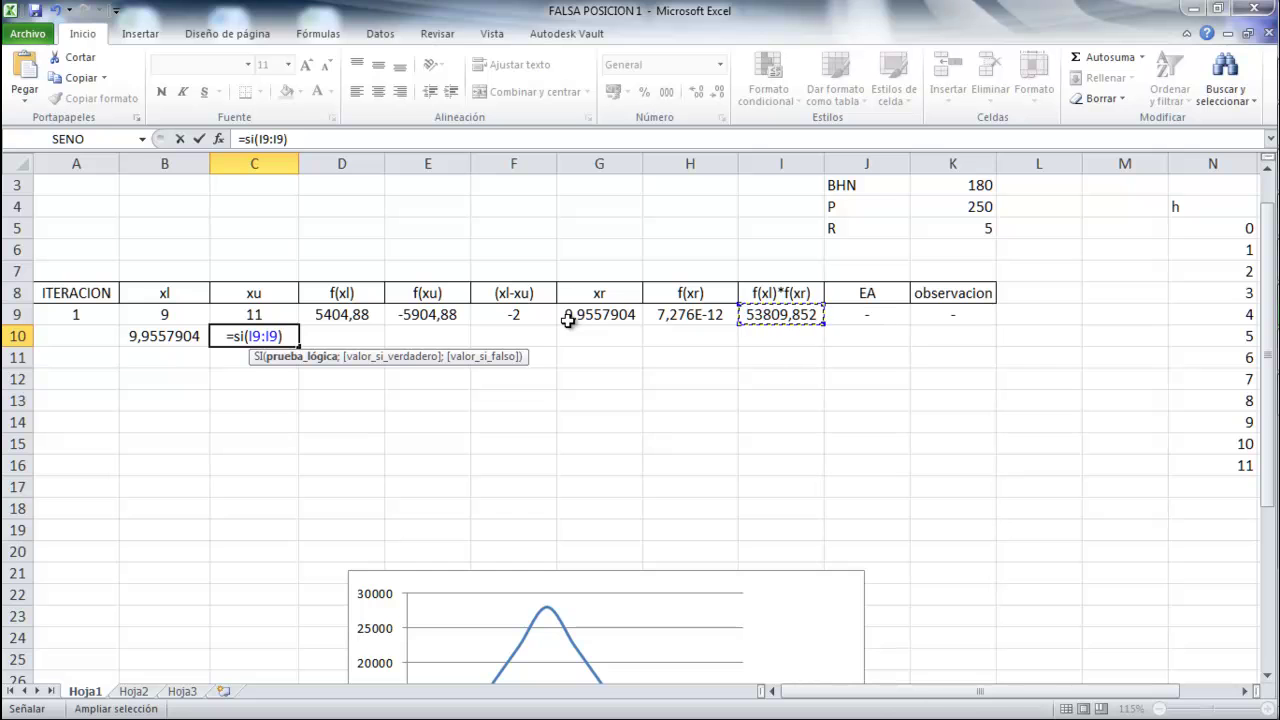
pyautogui.press('BackSpace')
pyautogui.press('BackSpace')
pyautogui.press('BackSpace')
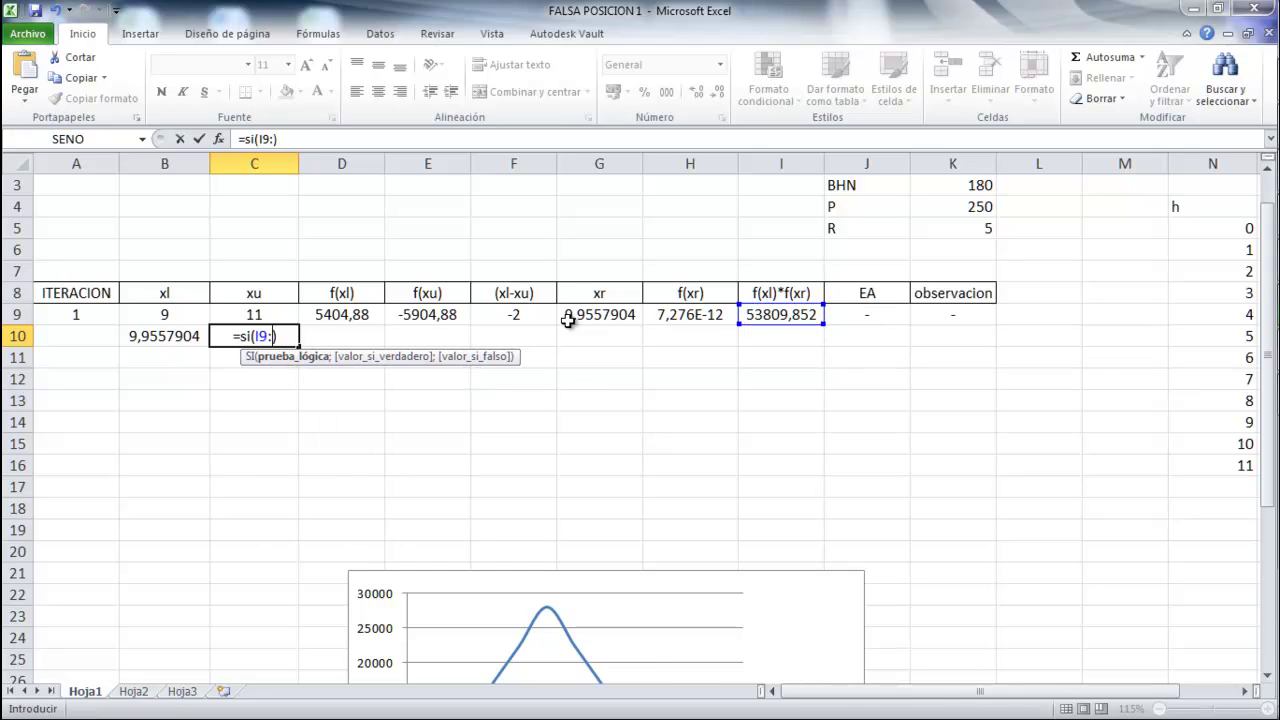
pyautogui.write('>0')
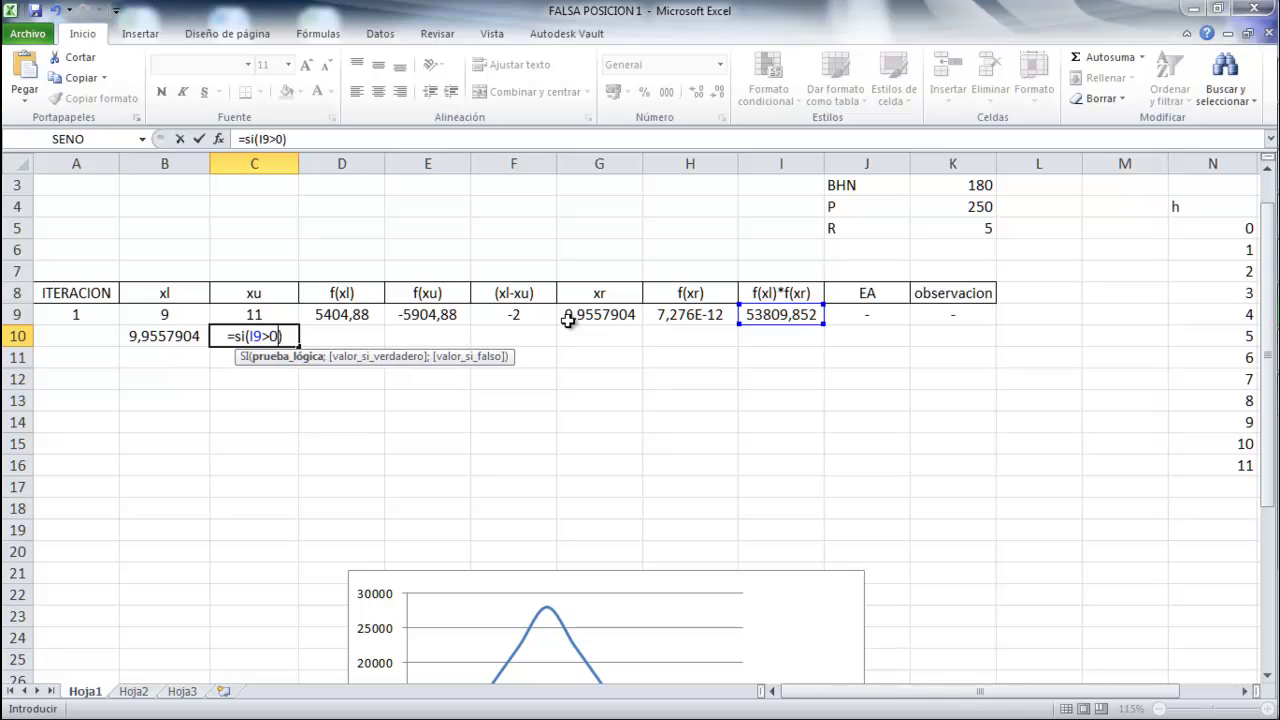
pyautogui.write(';')
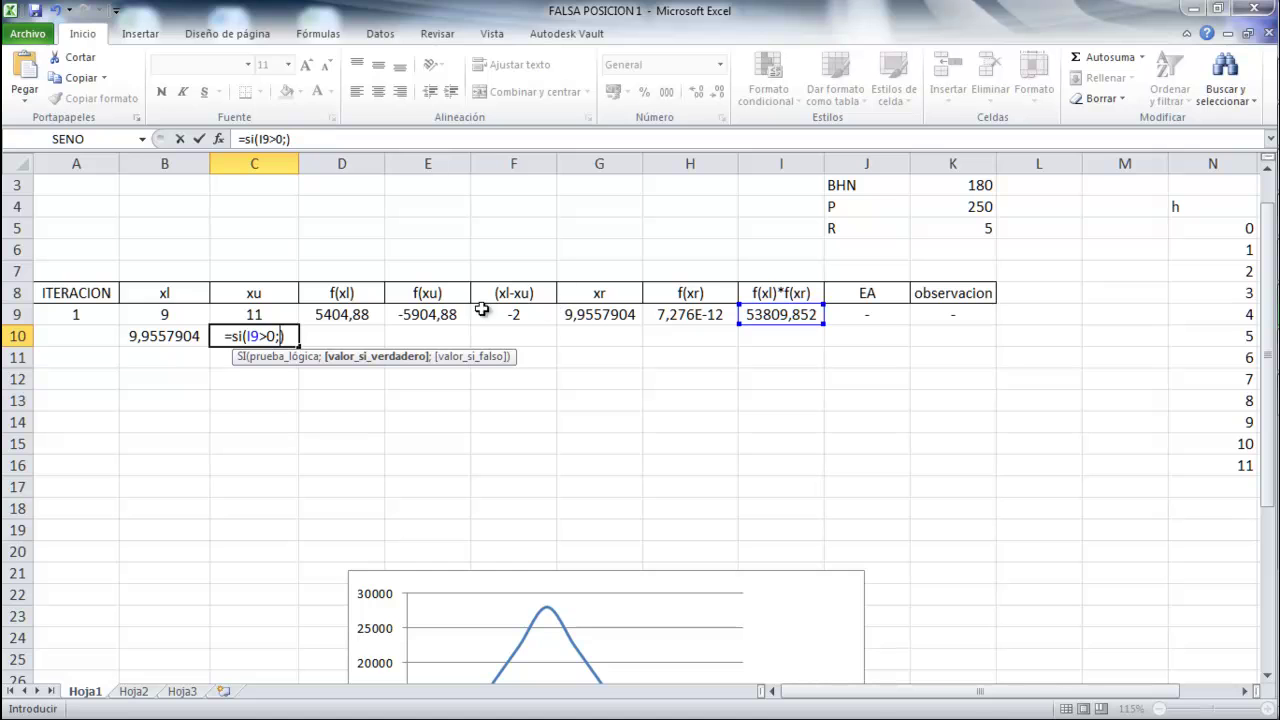
pyautogui.click(281, 312)
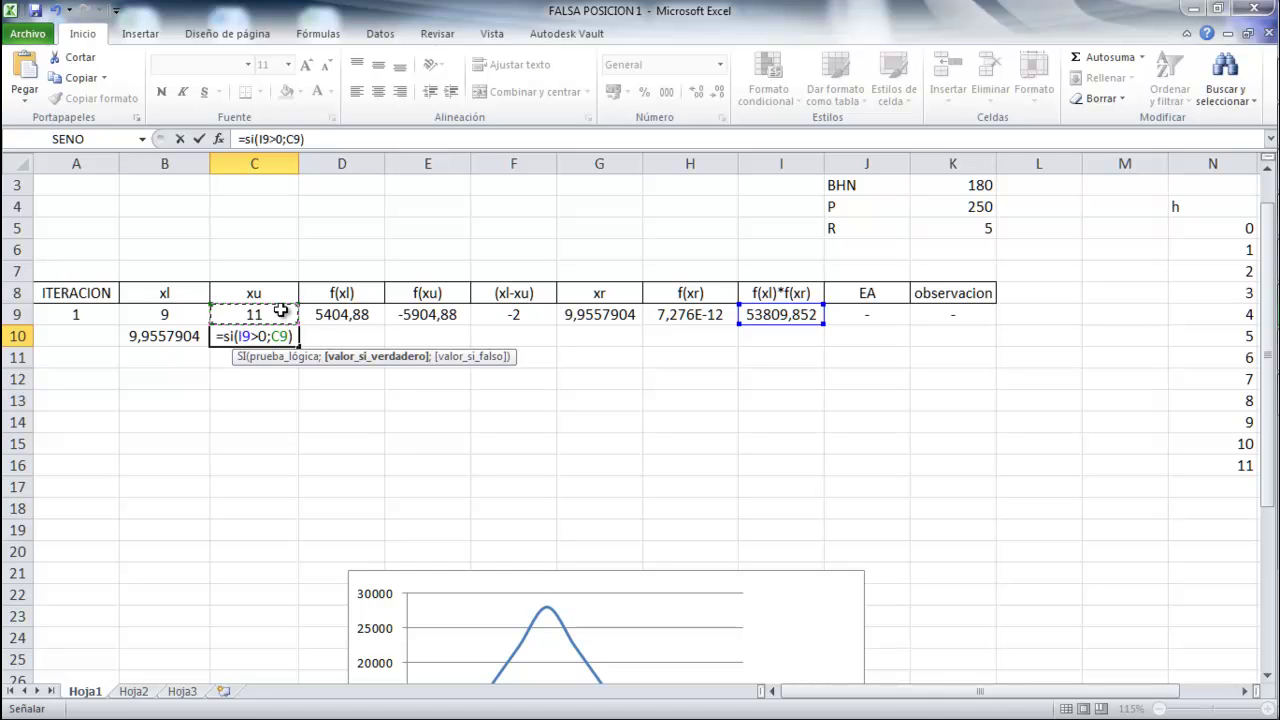
pyautogui.write(';')
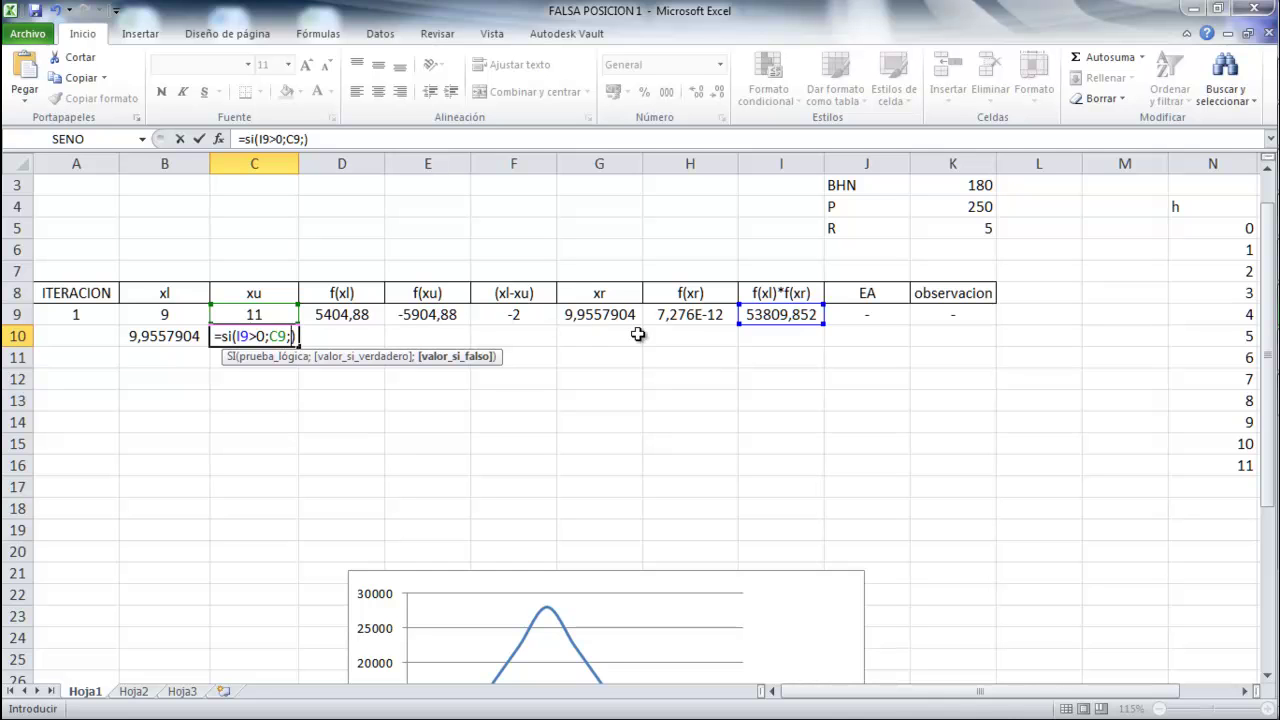
pyautogui.click(617, 313)
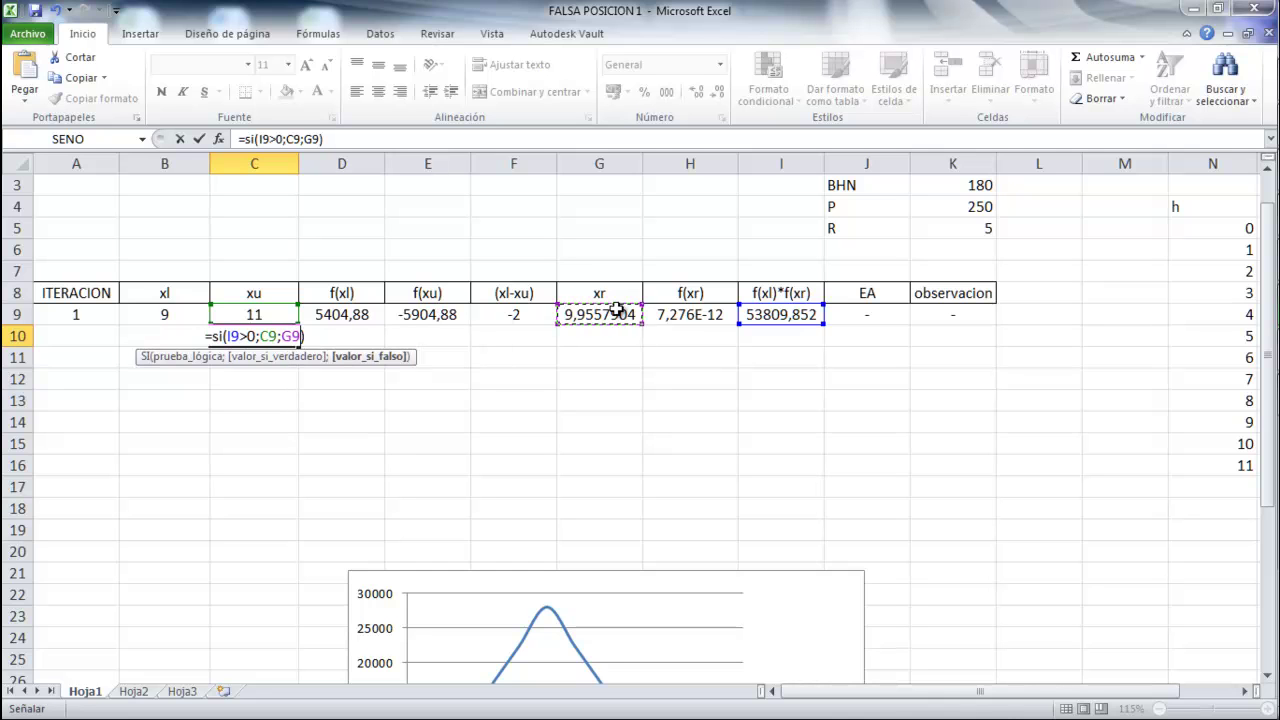
pyautogui.press('Return')
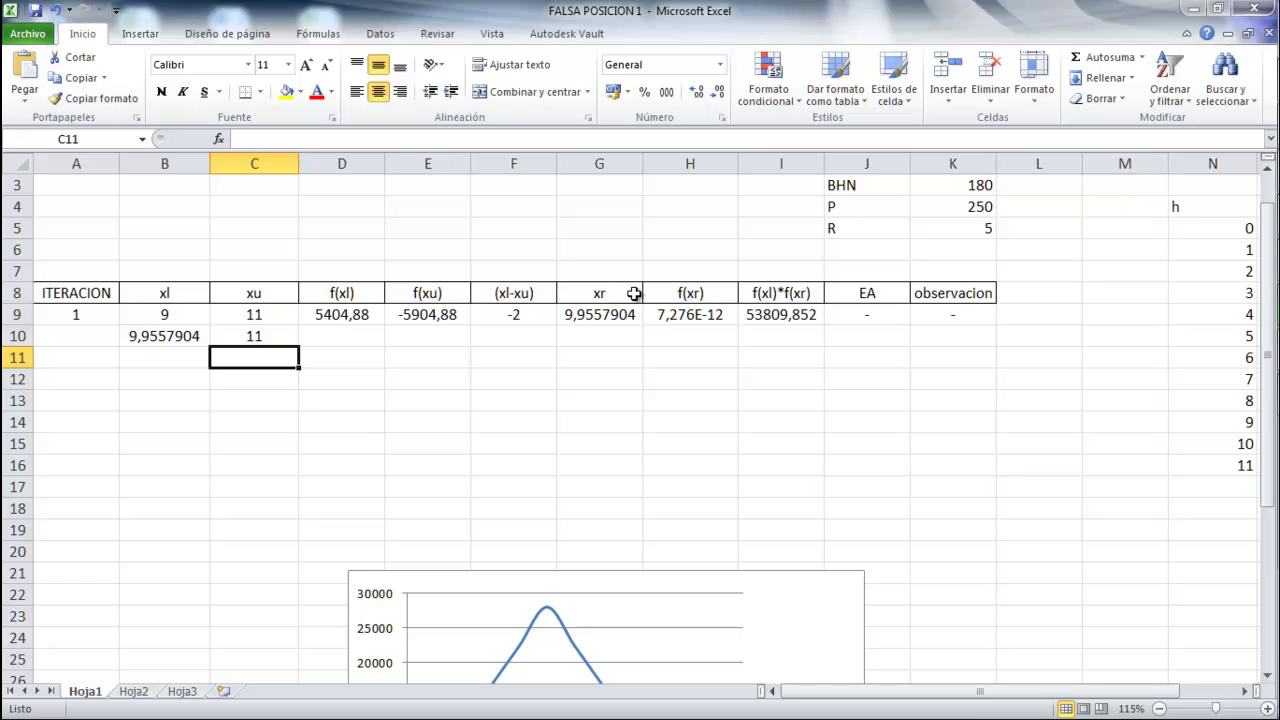
# - Fill D9:I9's formulas down to row 10, giving f(xr) 0 and f(xl)*f(xr) 7,244E-11
pyautogui.click(342, 338)
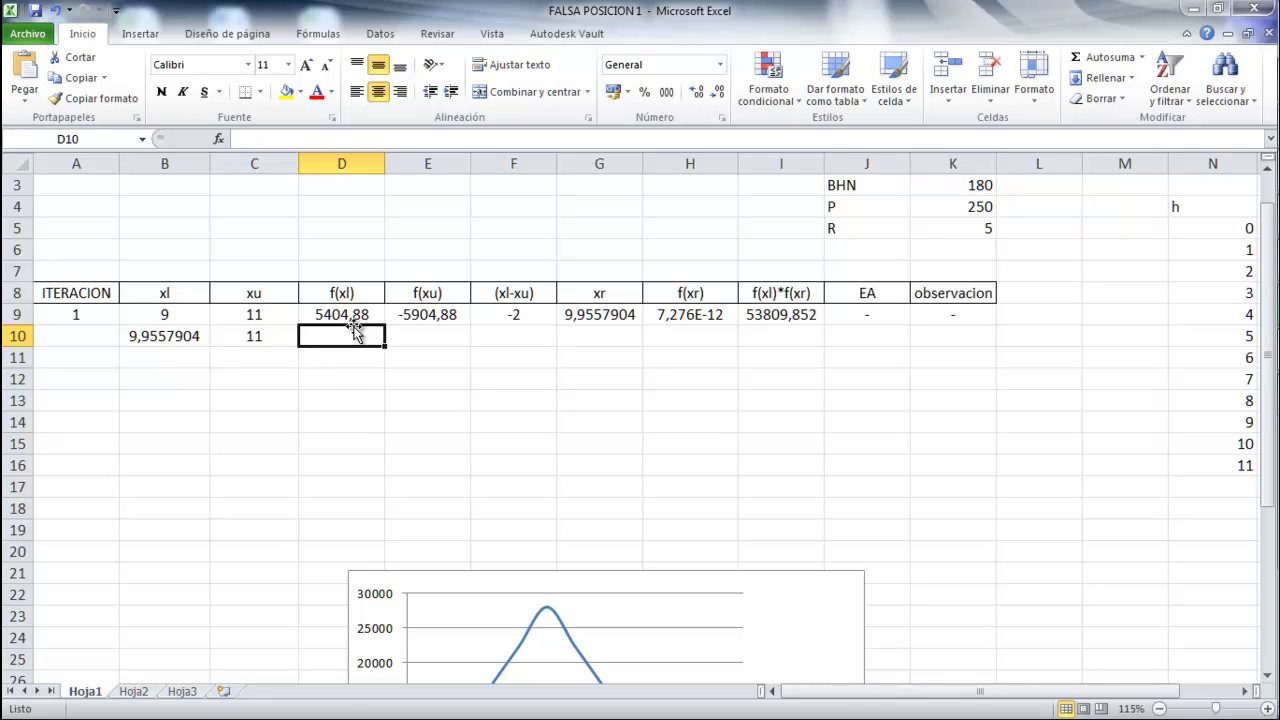
pyautogui.click(355, 317)
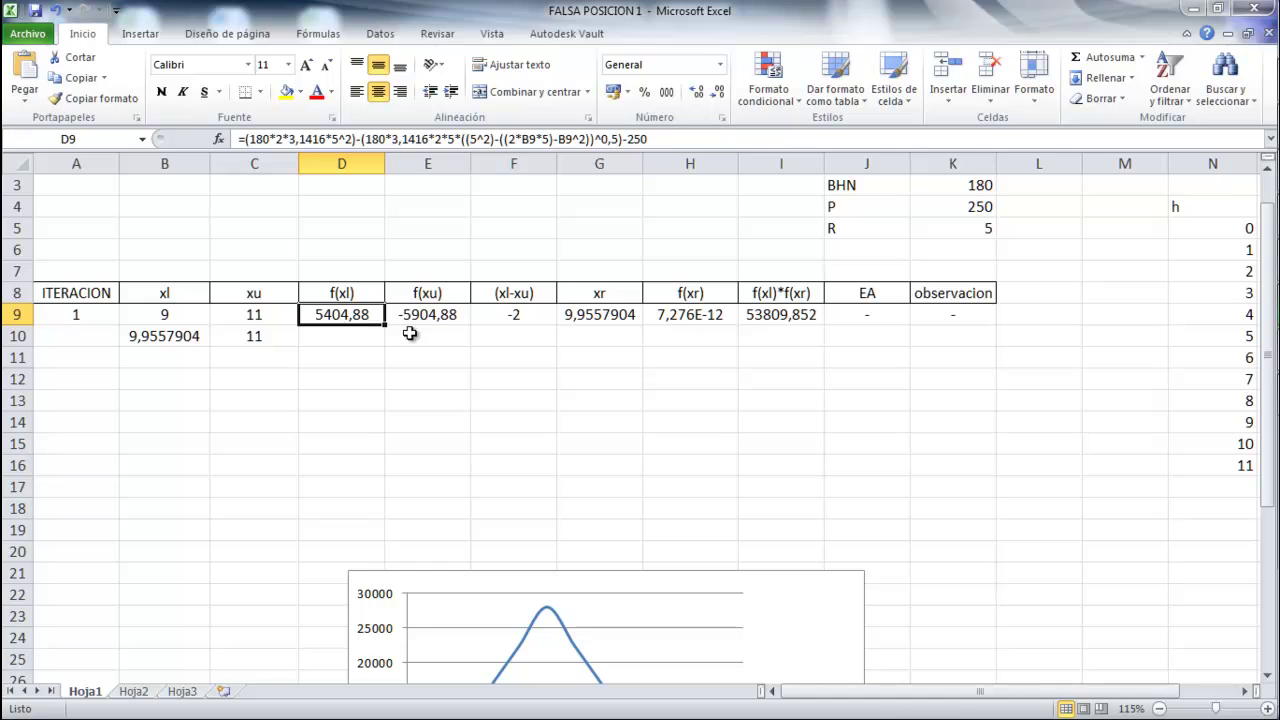
pyautogui.moveTo(342, 314); pyautogui.dragTo(752, 318)
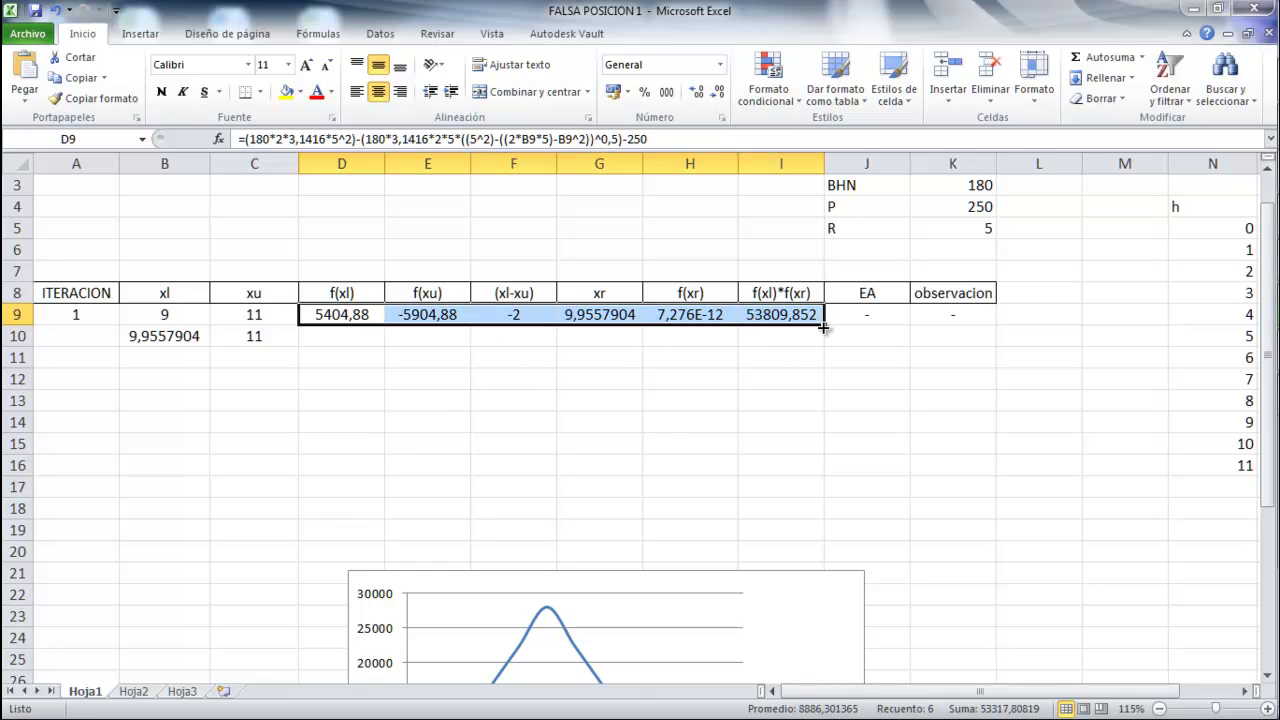
pyautogui.moveTo(823, 324); pyautogui.dragTo(823, 343)
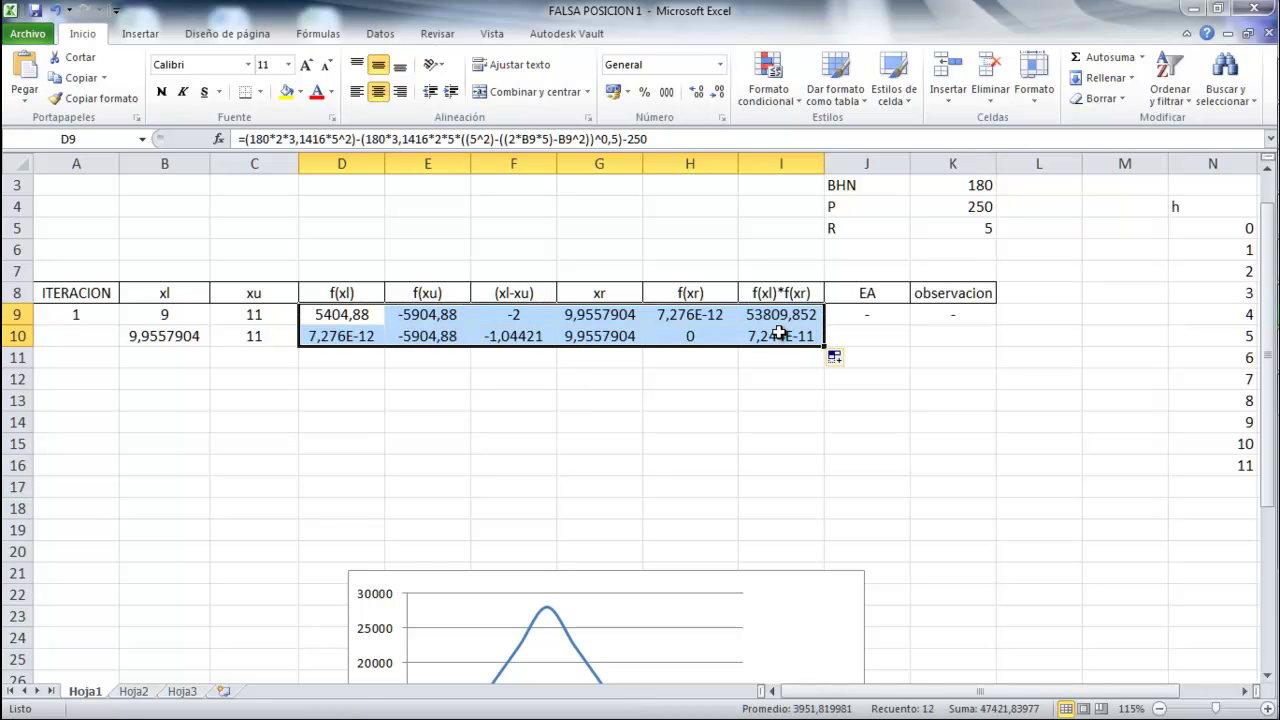
pyautogui.click(838, 339)
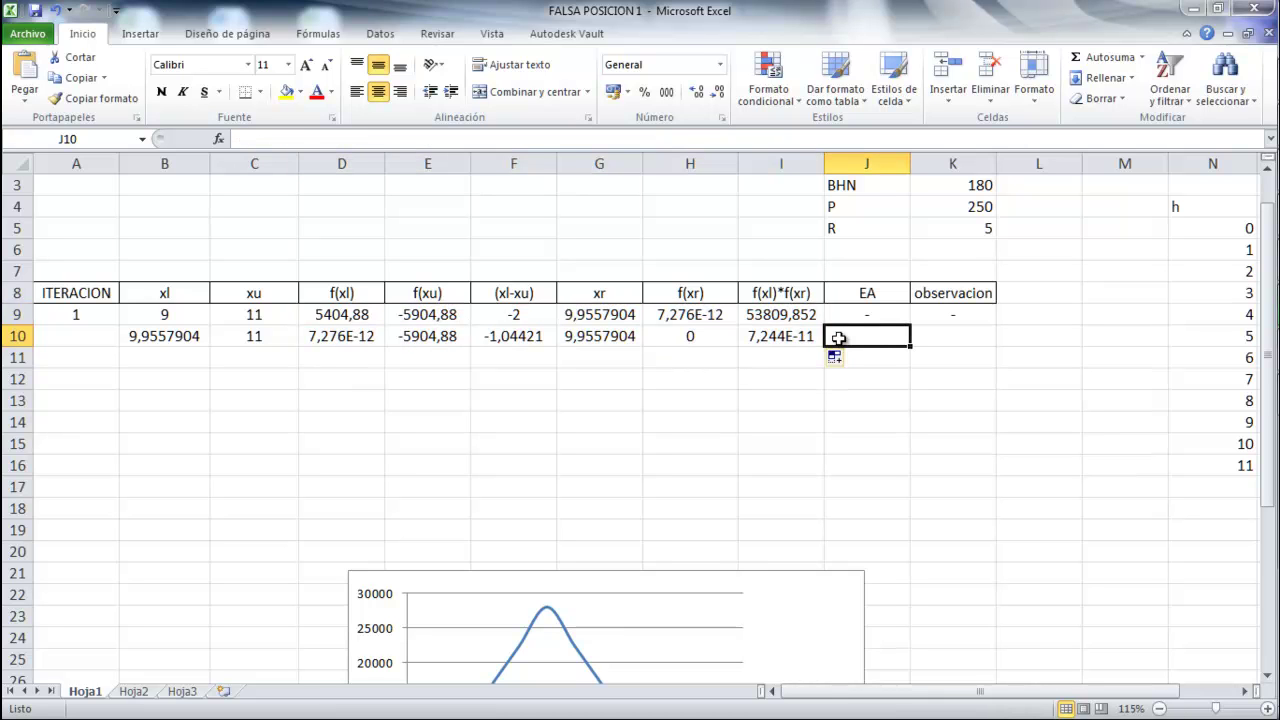
# - Enter =abs(G10-G9) in J10 as the second EA, returning 1,77636E-15
pyautogui.write('=')
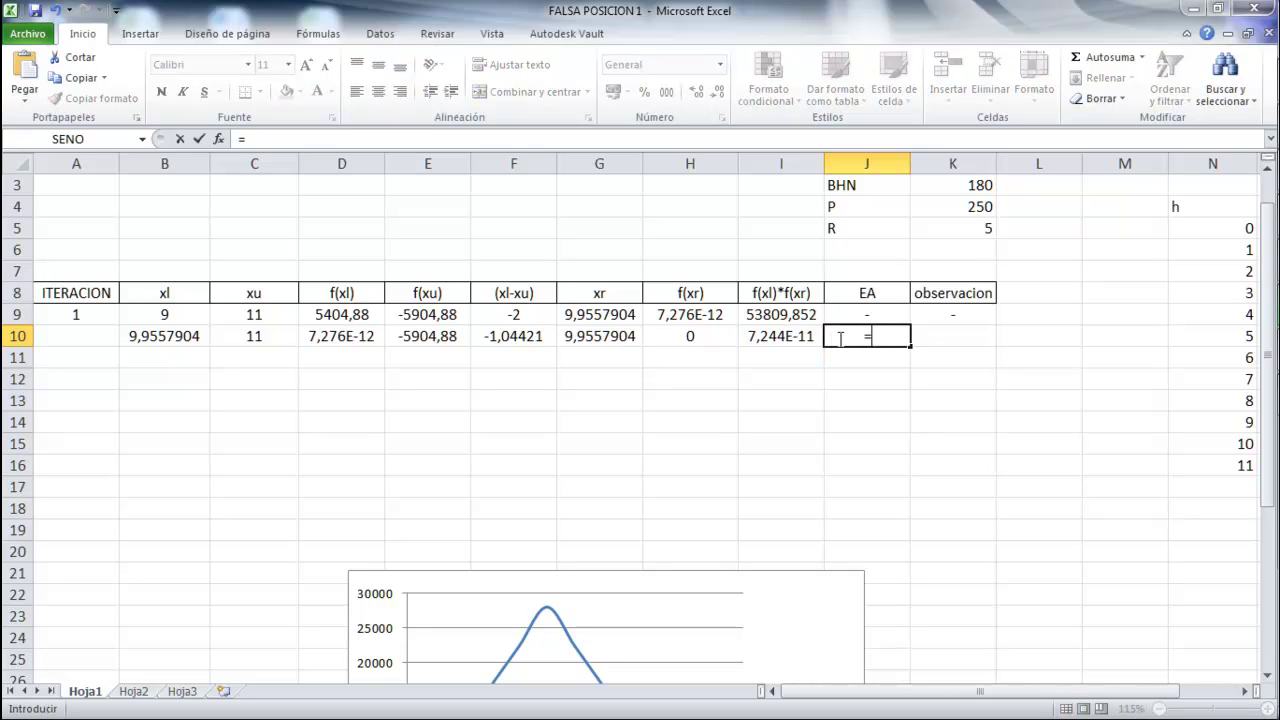
pyautogui.write('abs')
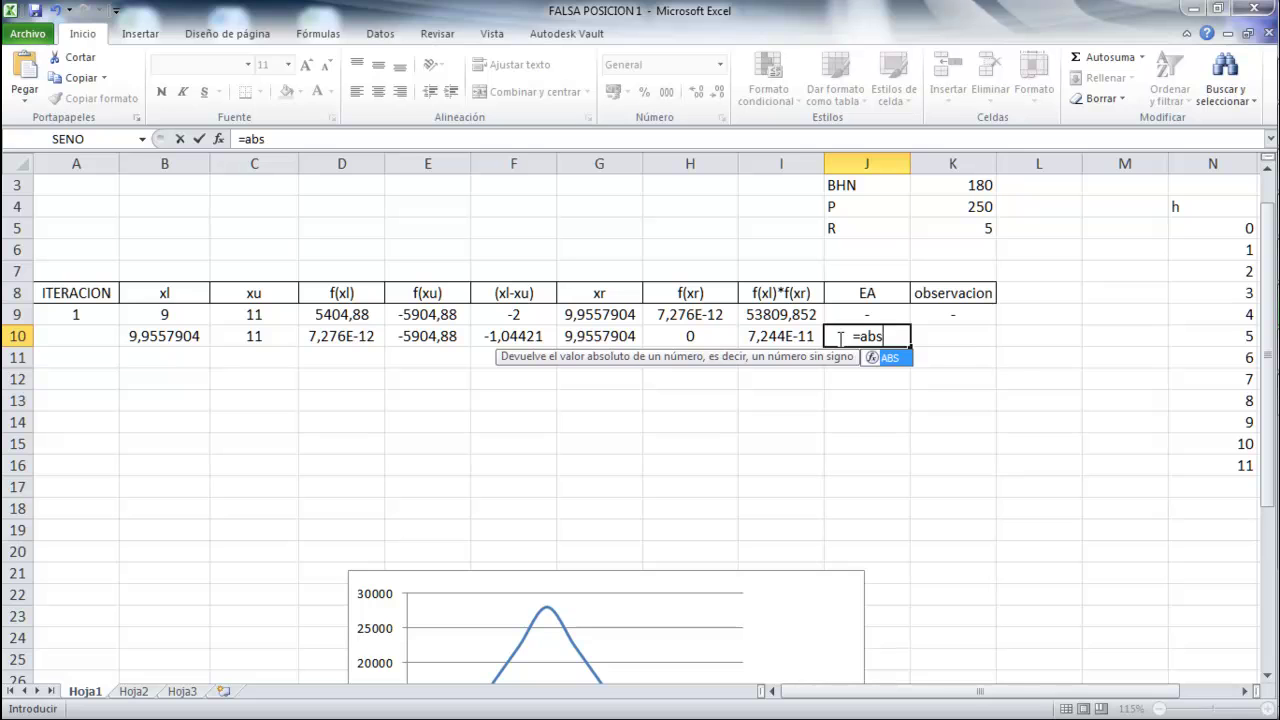
pyautogui.write('(')
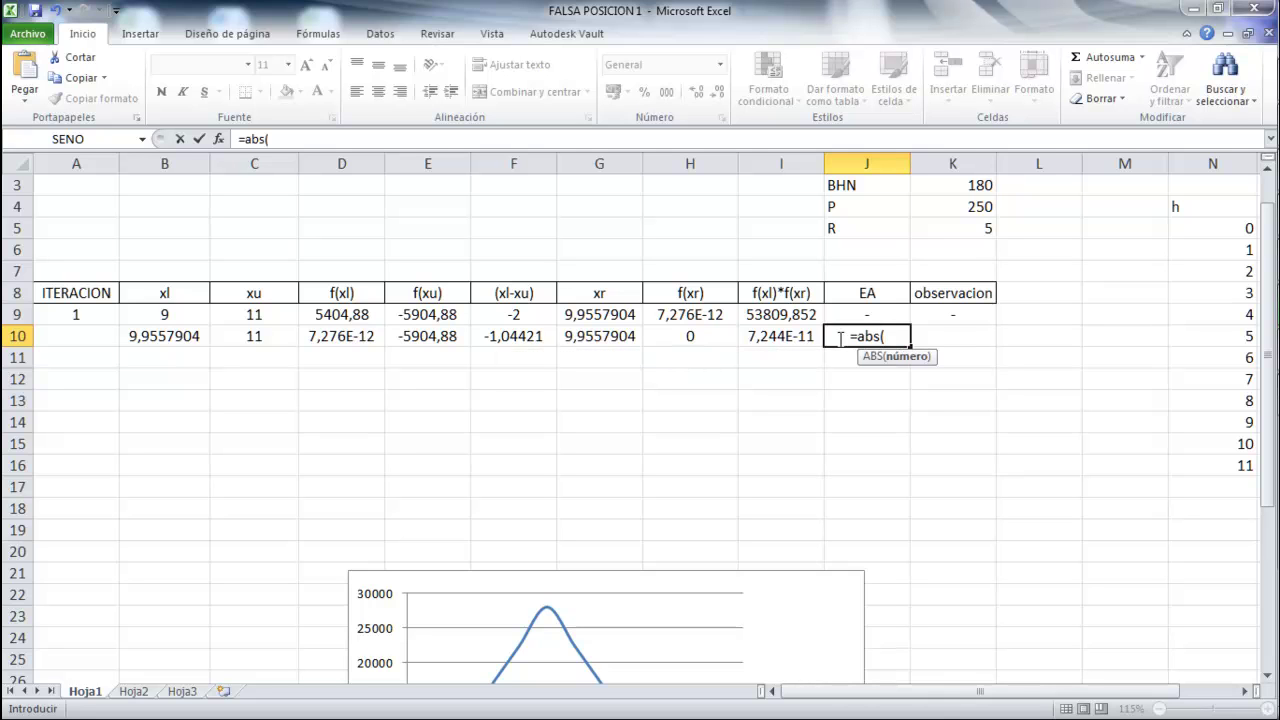
pyautogui.click(598, 338)
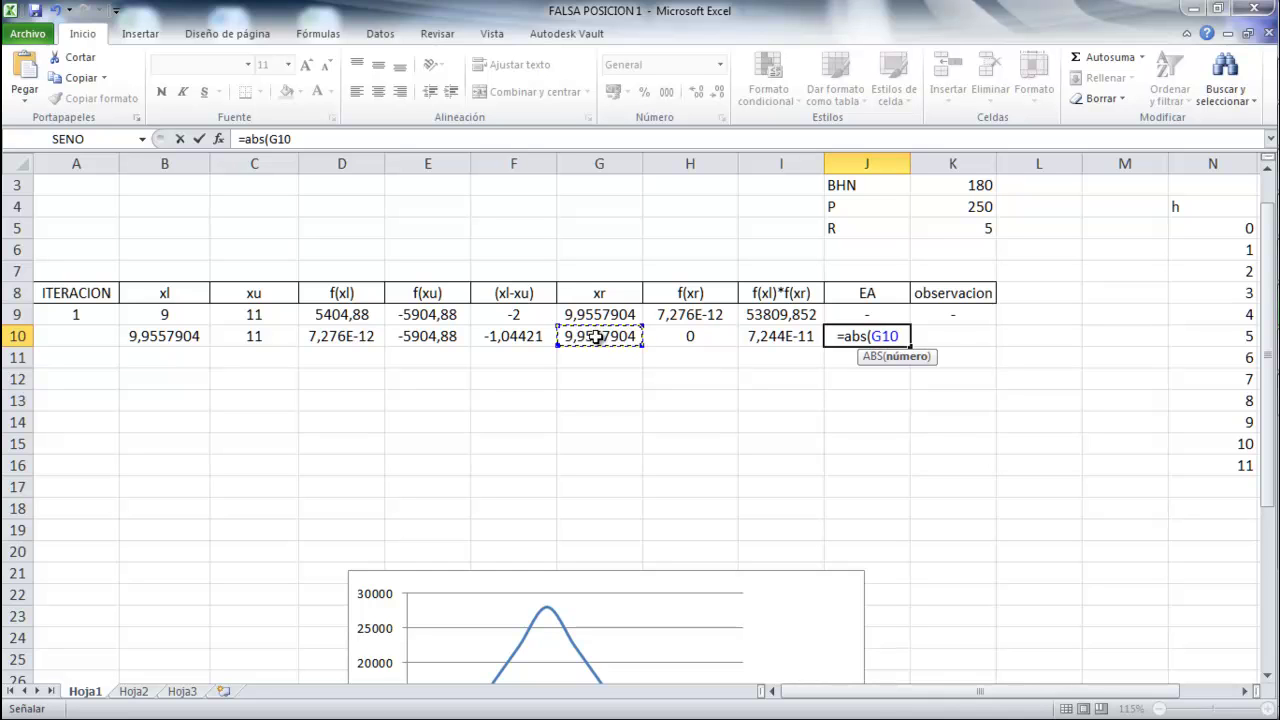
pyautogui.write('-')
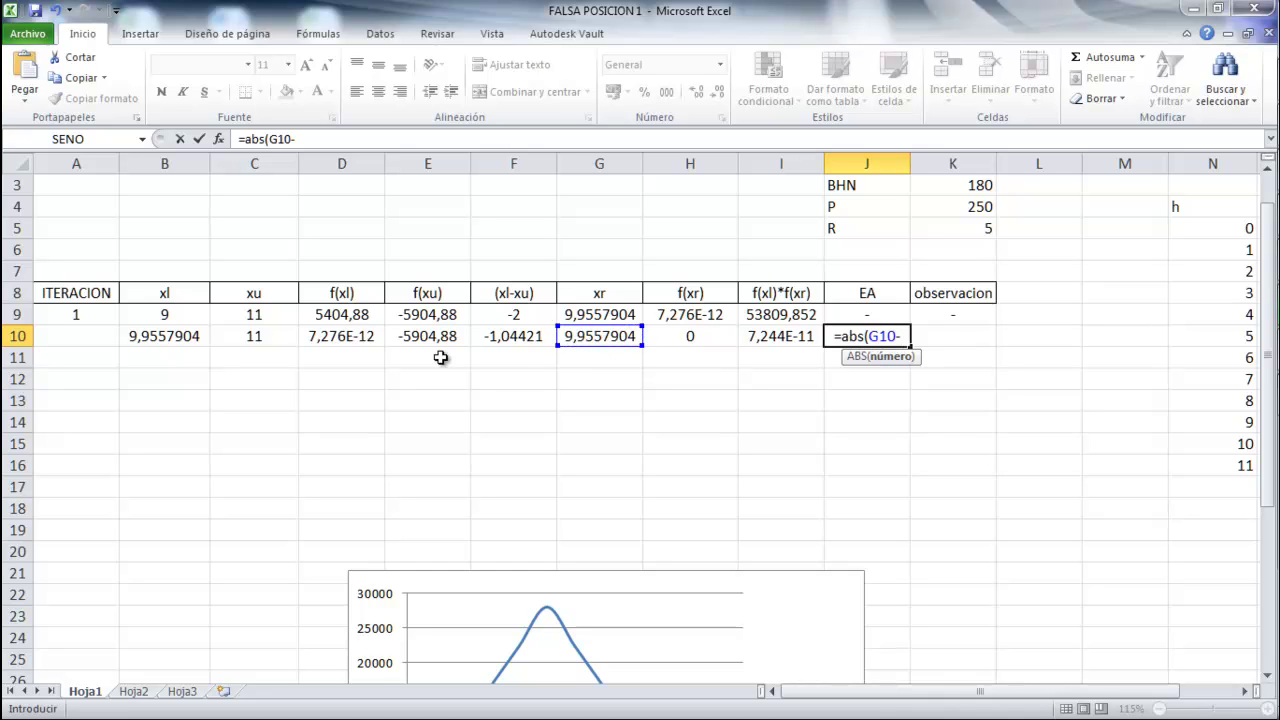
pyautogui.click(496, 345)
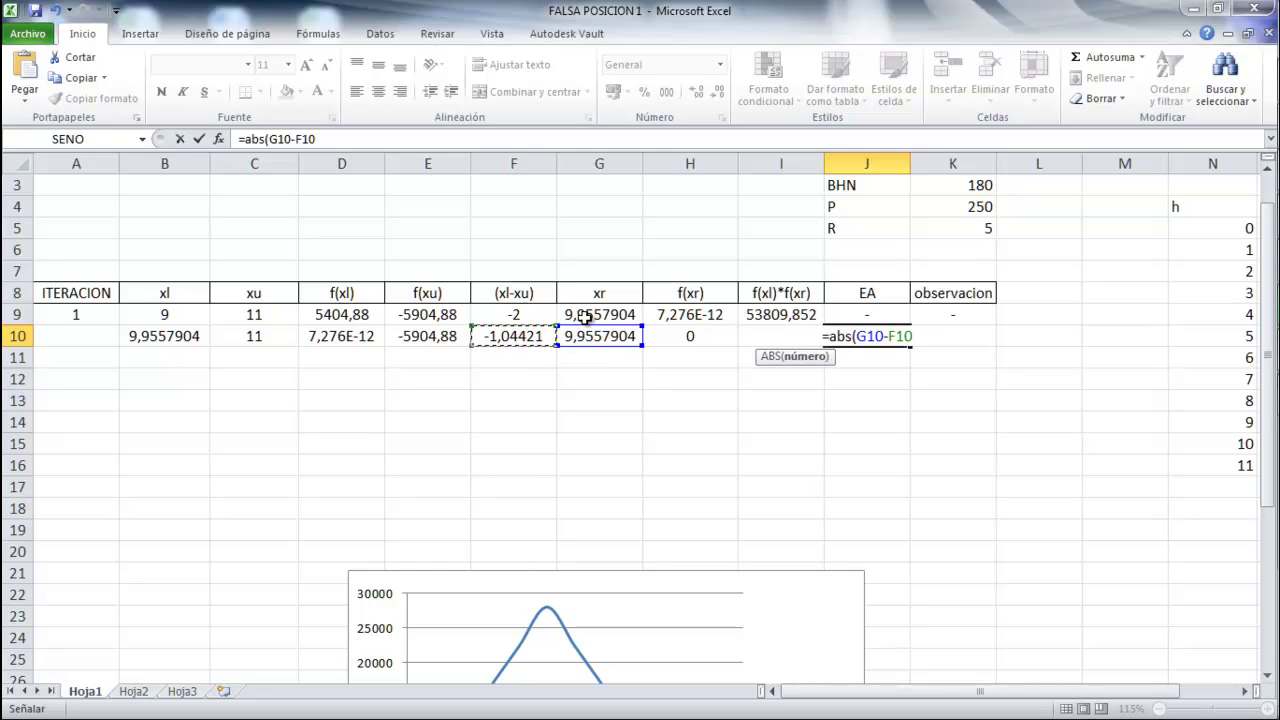
pyautogui.press('BackSpace')
pyautogui.press('BackSpace')
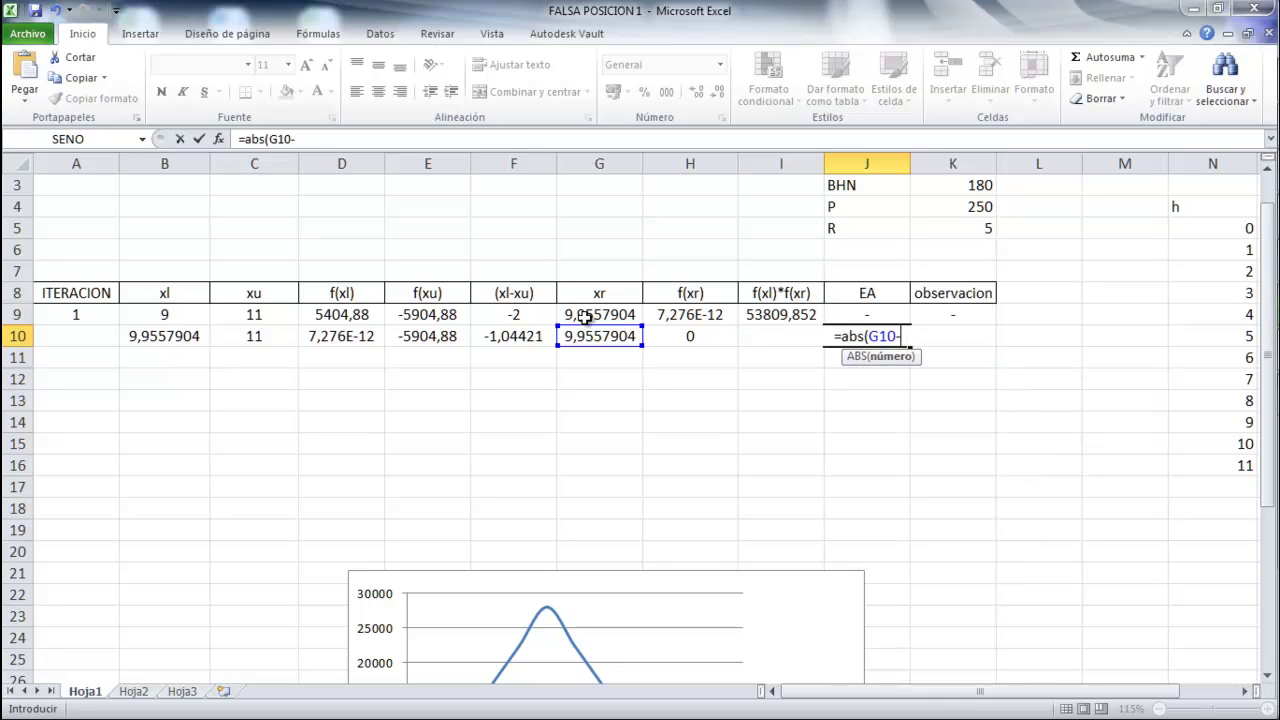
pyautogui.click(594, 314)
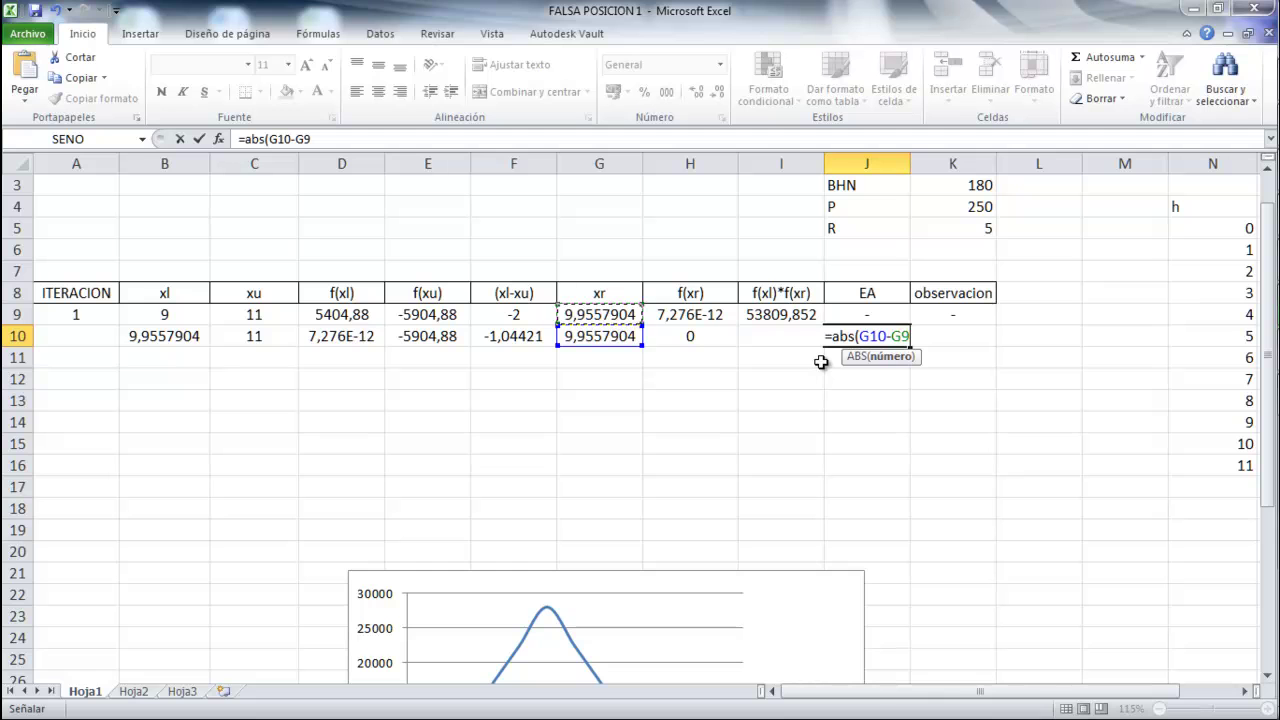
pyautogui.write(')')
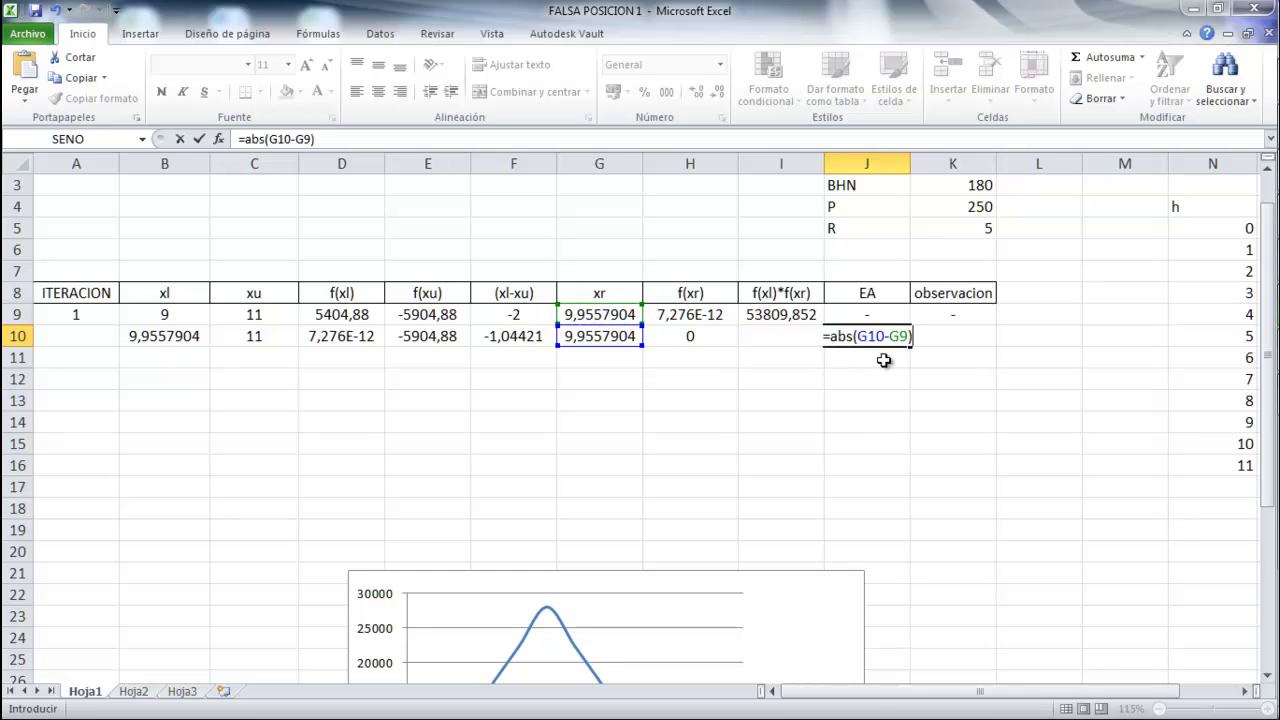
pyautogui.press('Return')
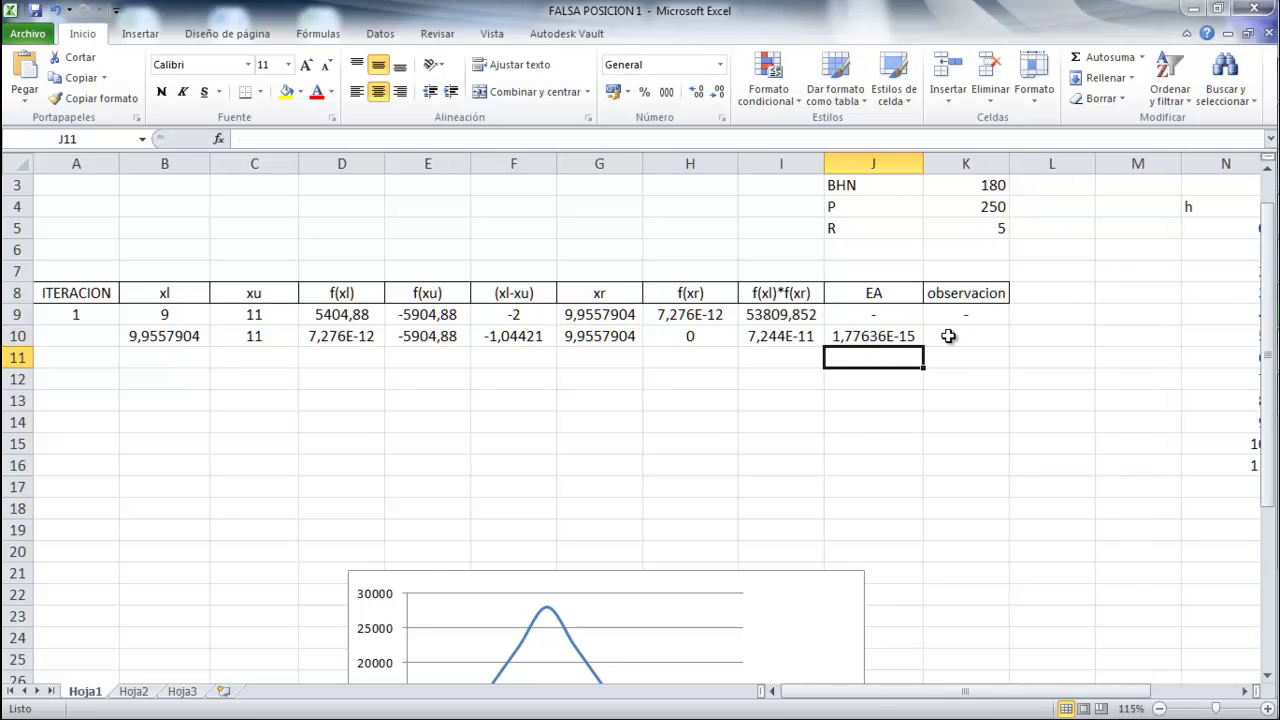
pyautogui.click(948, 336)
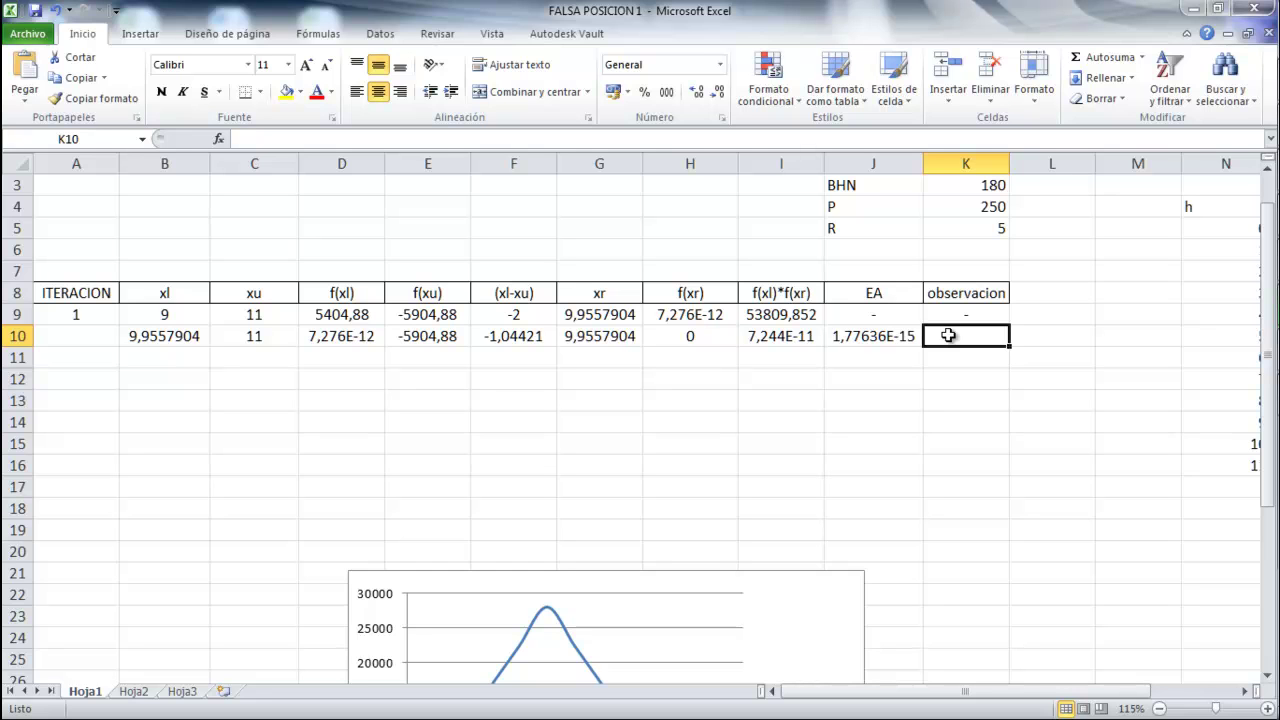
# - Enter =SI(J10<0,000001;"fin";"continuar") in K10 so it displays fin
pyautogui.write('=')
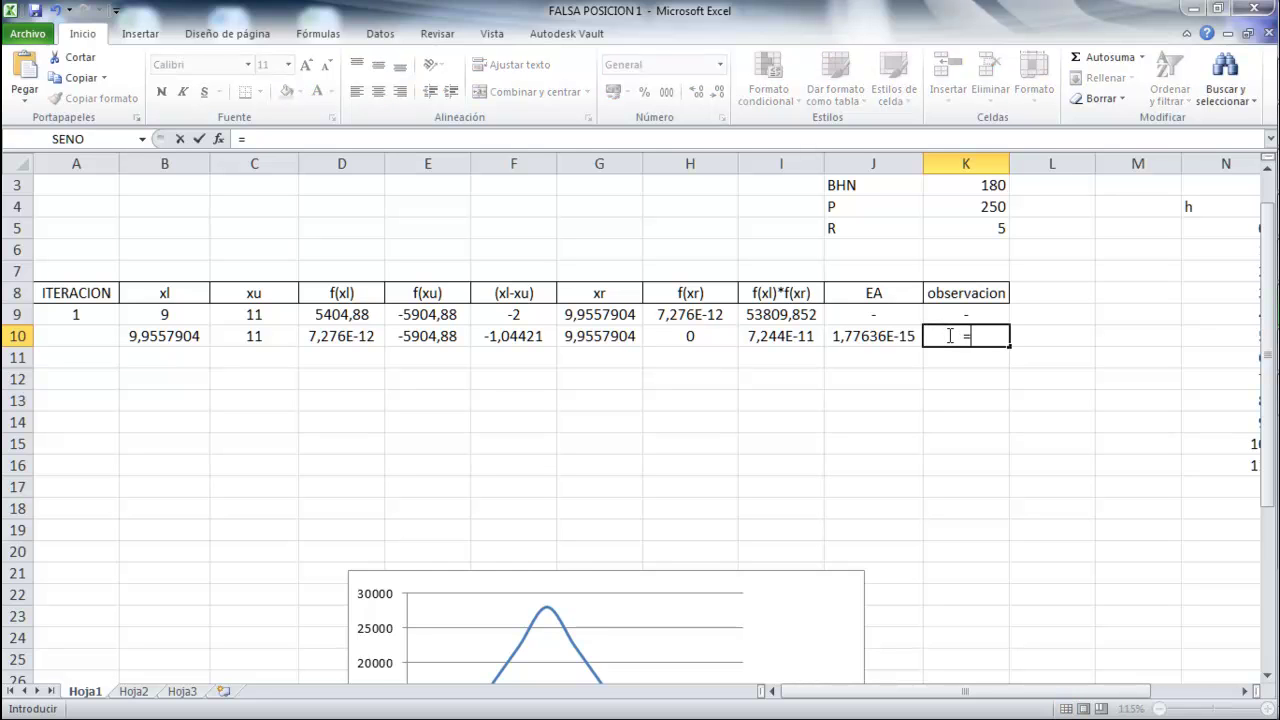
pyautogui.write('s')
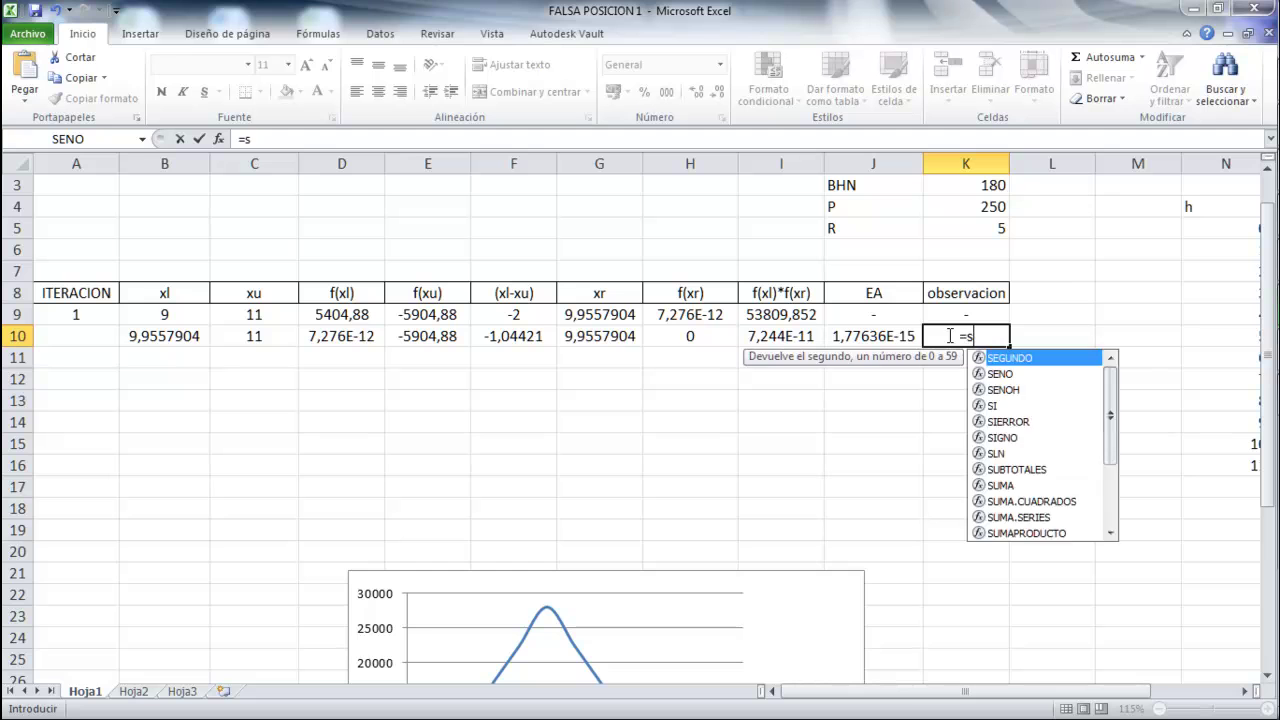
pyautogui.write('i')
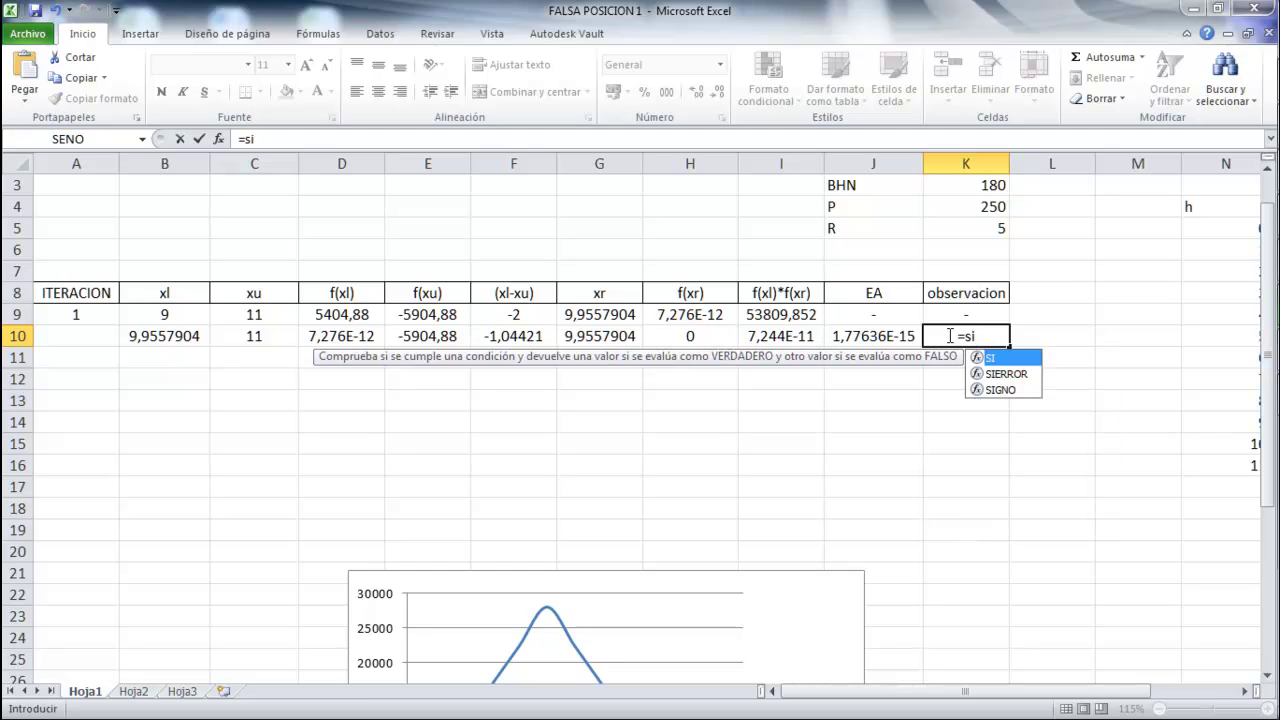
pyautogui.write('()')
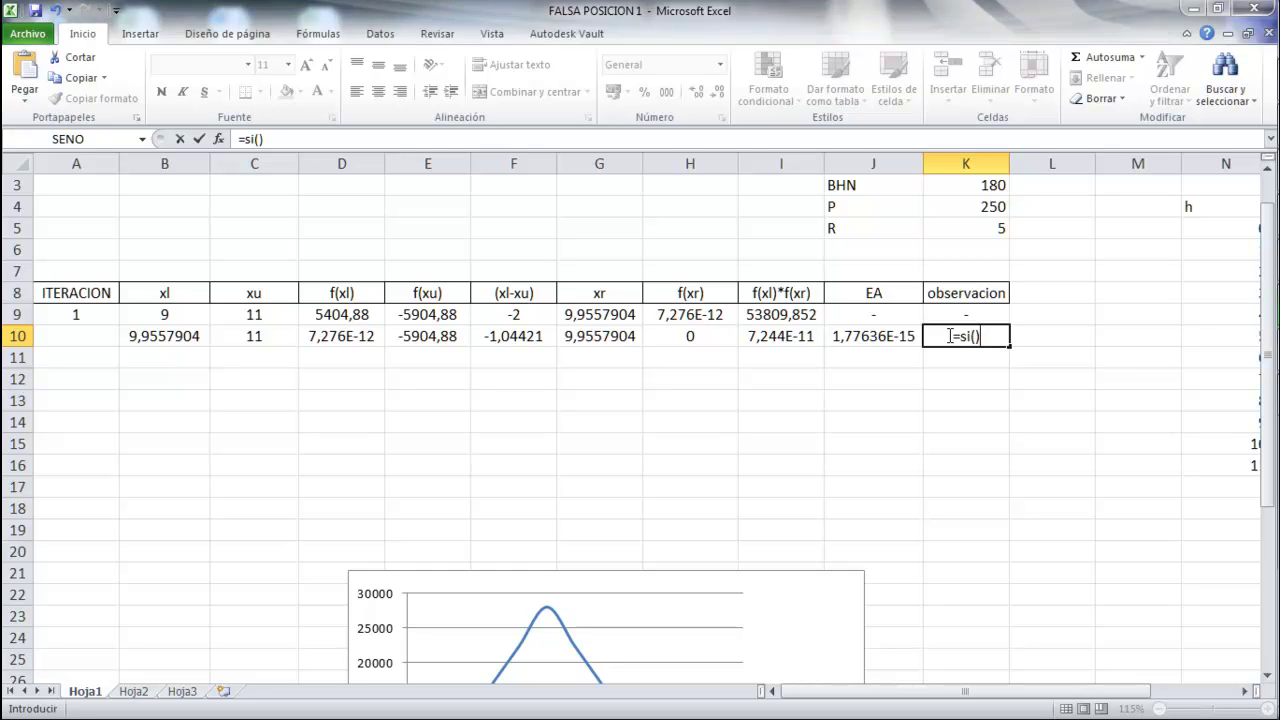
pyautogui.click(258, 140)
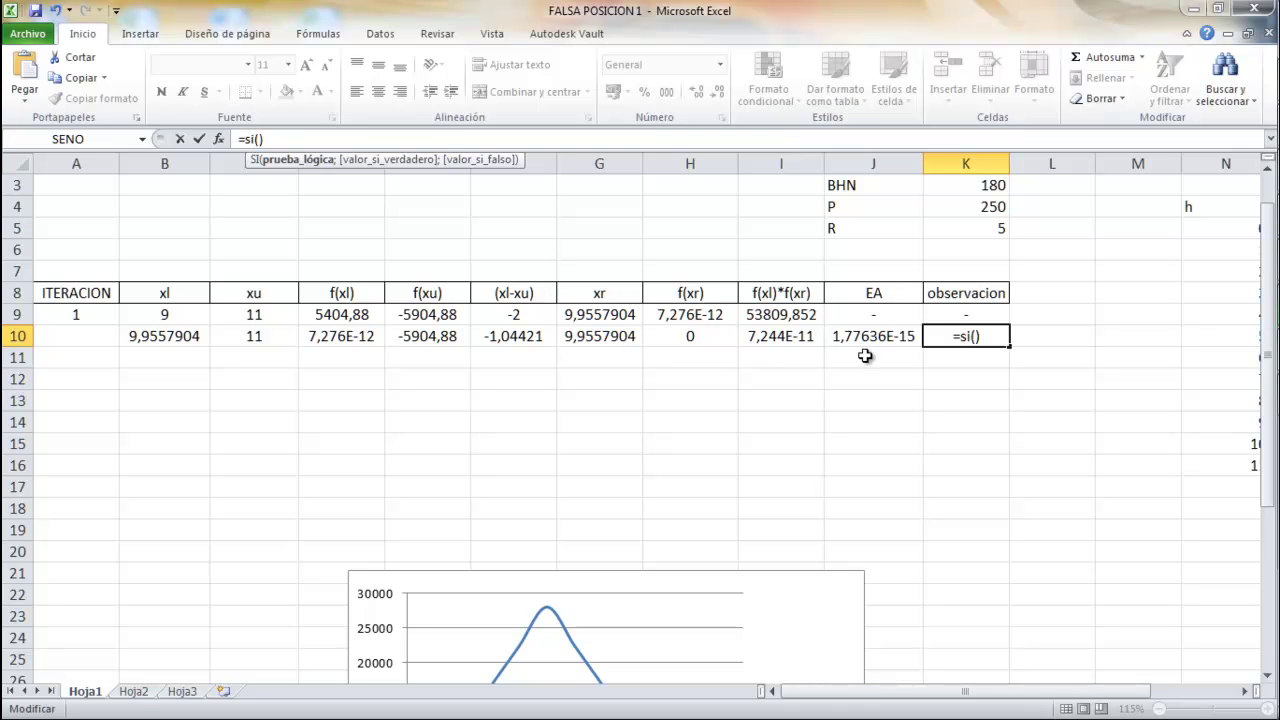
pyautogui.click(876, 332)
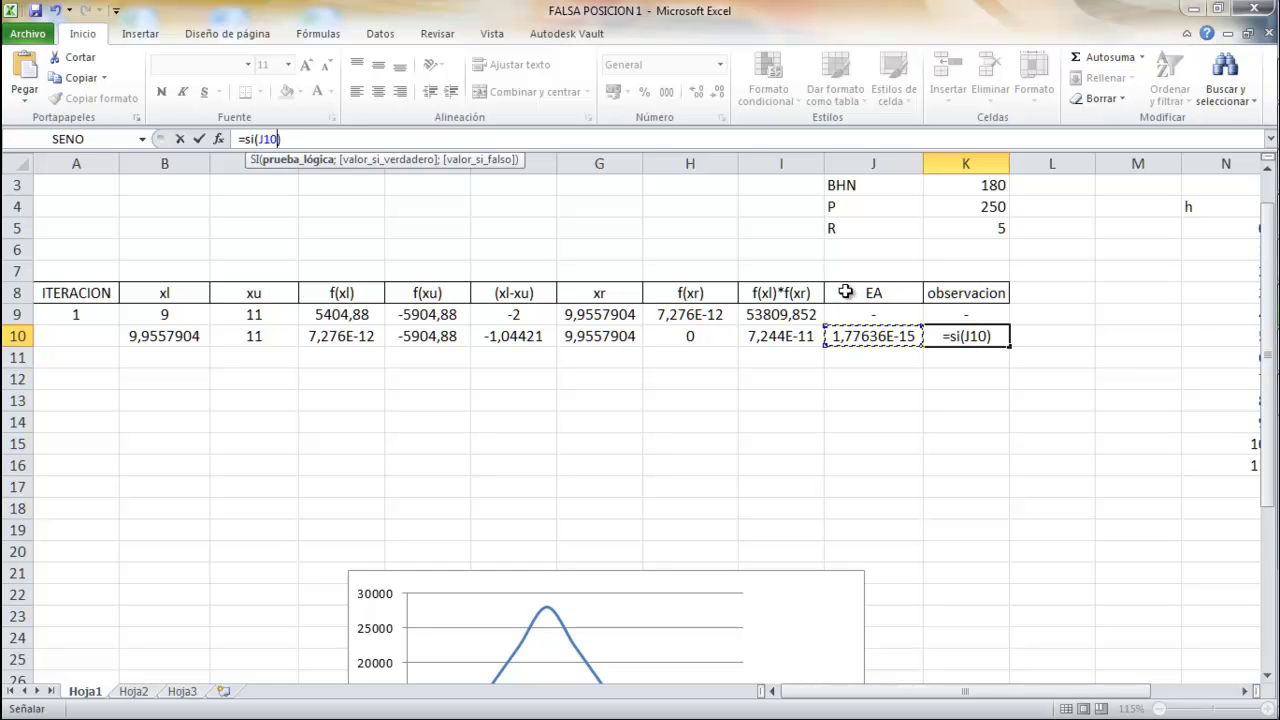
pyautogui.write('<')
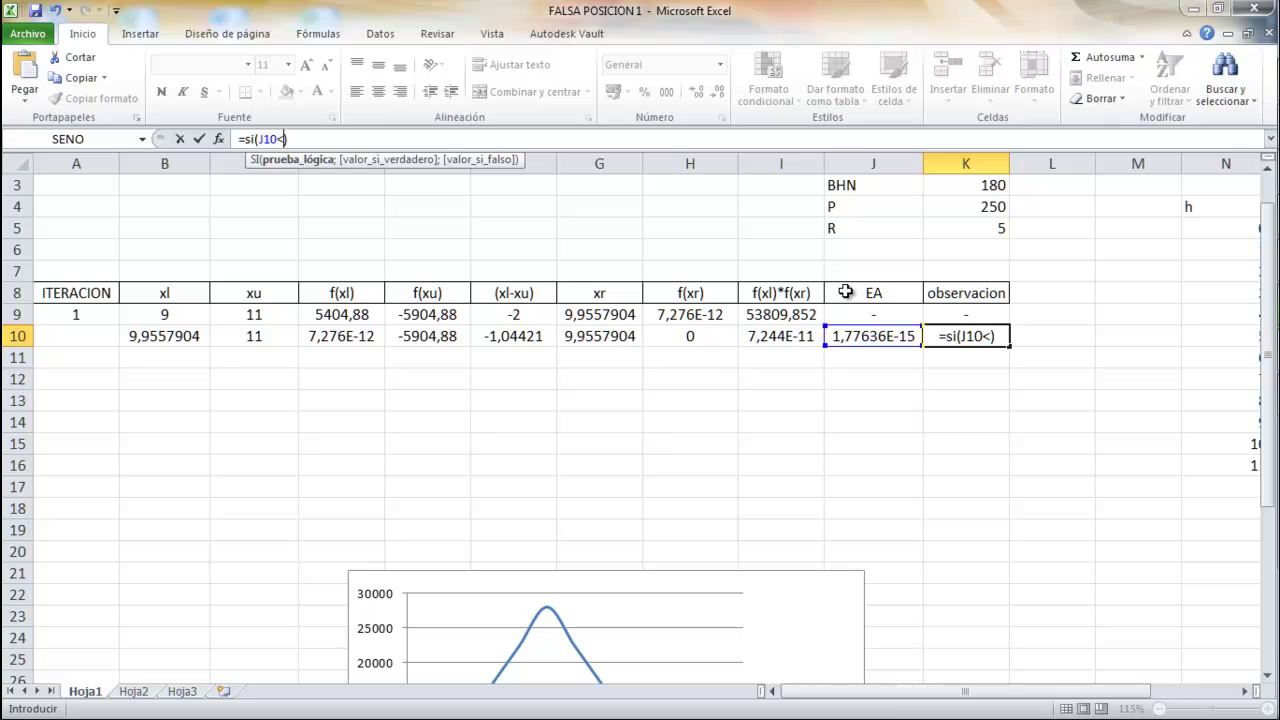
pyautogui.write('0,000001')
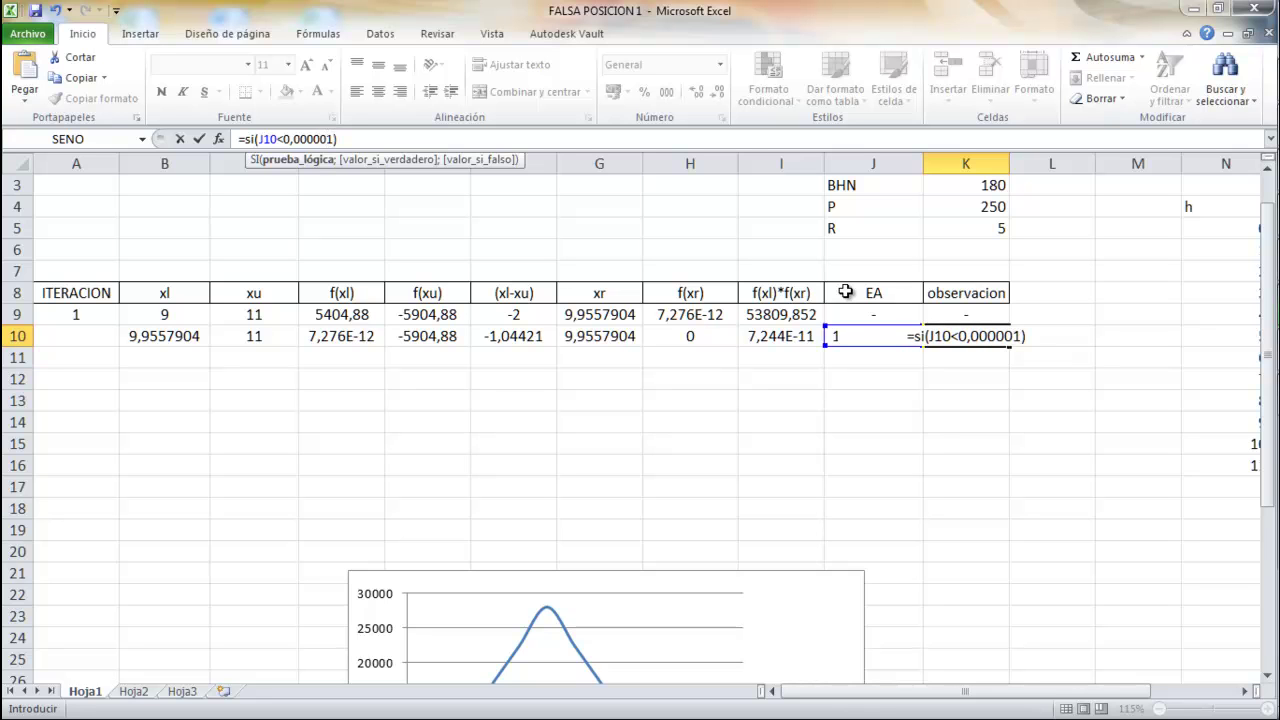
pyautogui.write(';')
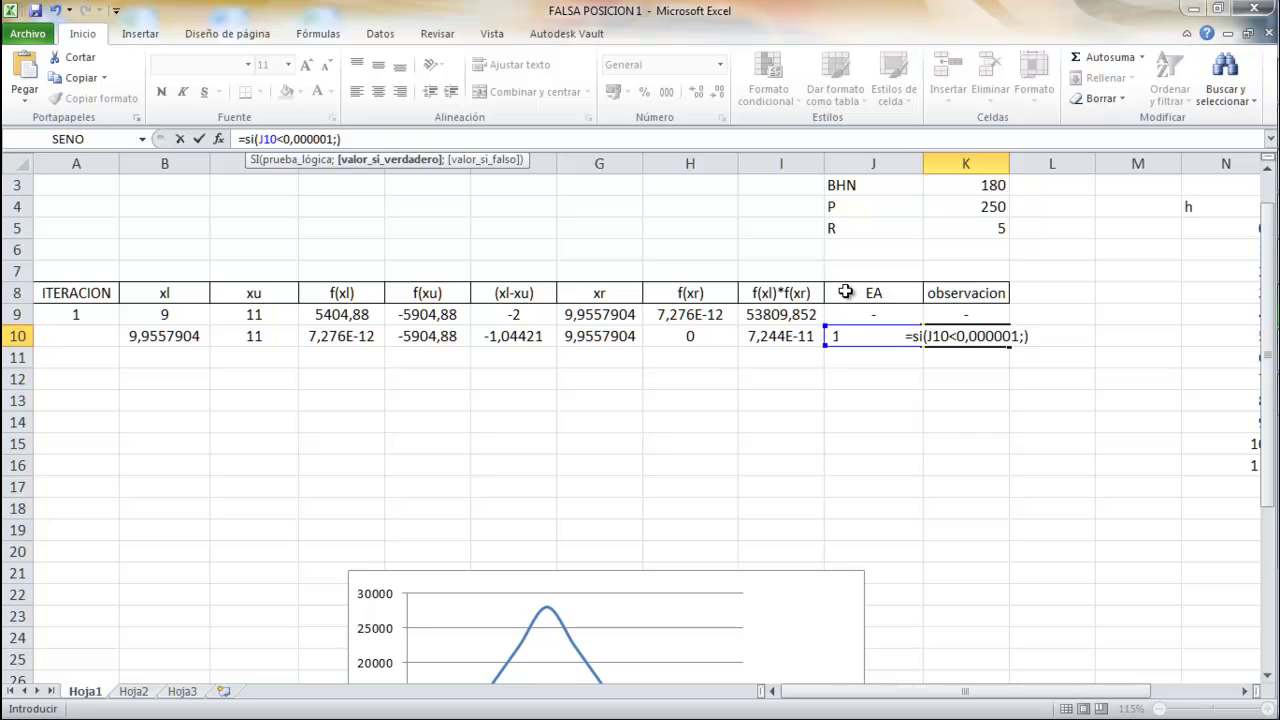
pyautogui.write('""')
pyautogui.press('Left')
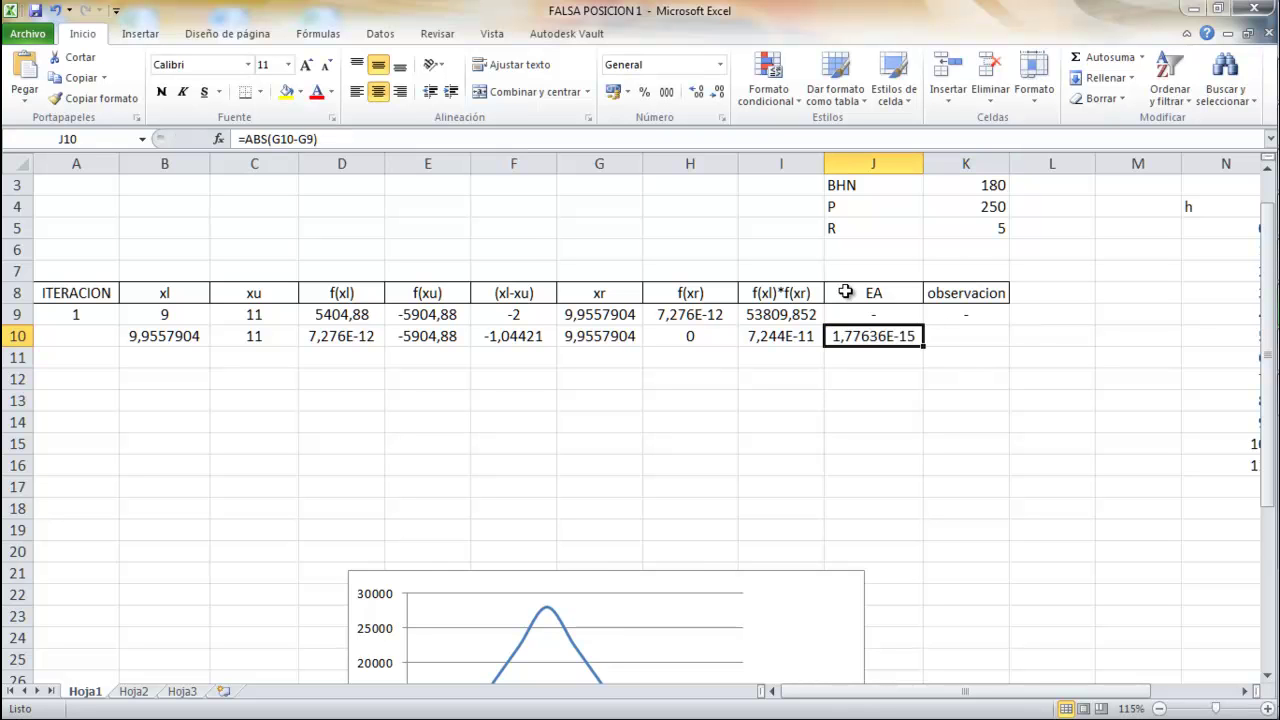
pyautogui.click(962, 335)
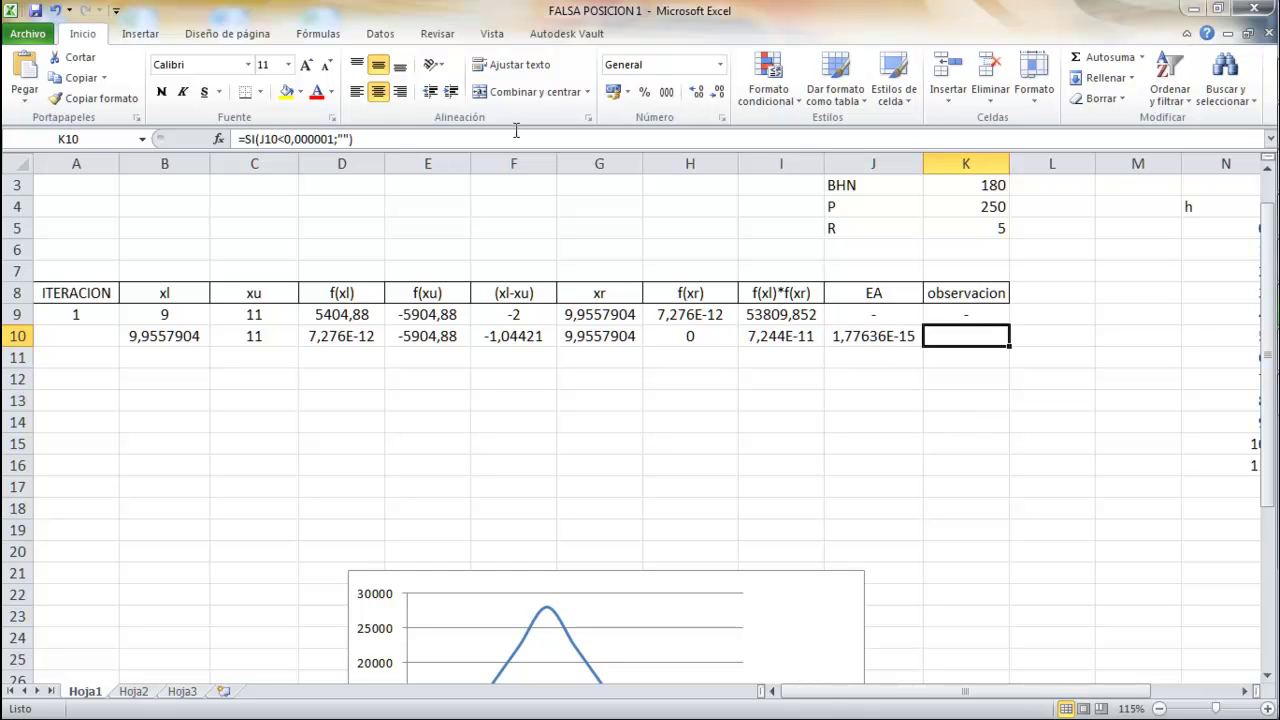
pyautogui.click(343, 138)
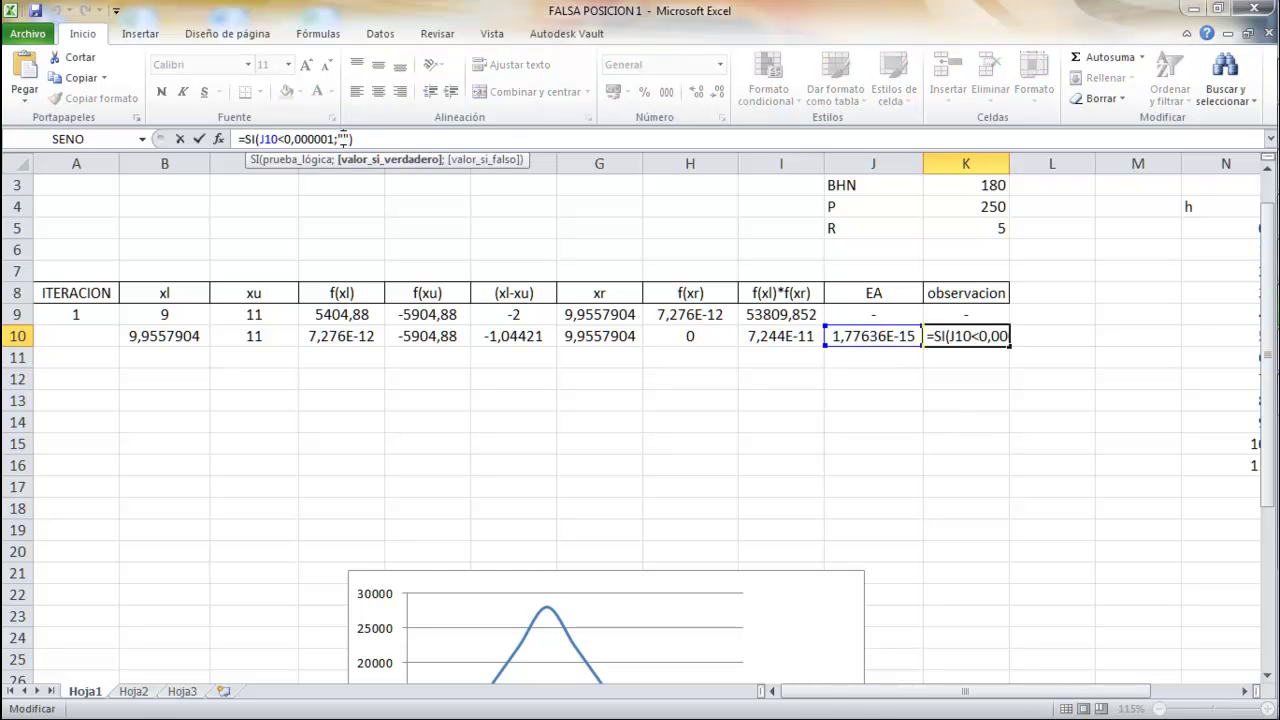
pyautogui.write('fin')
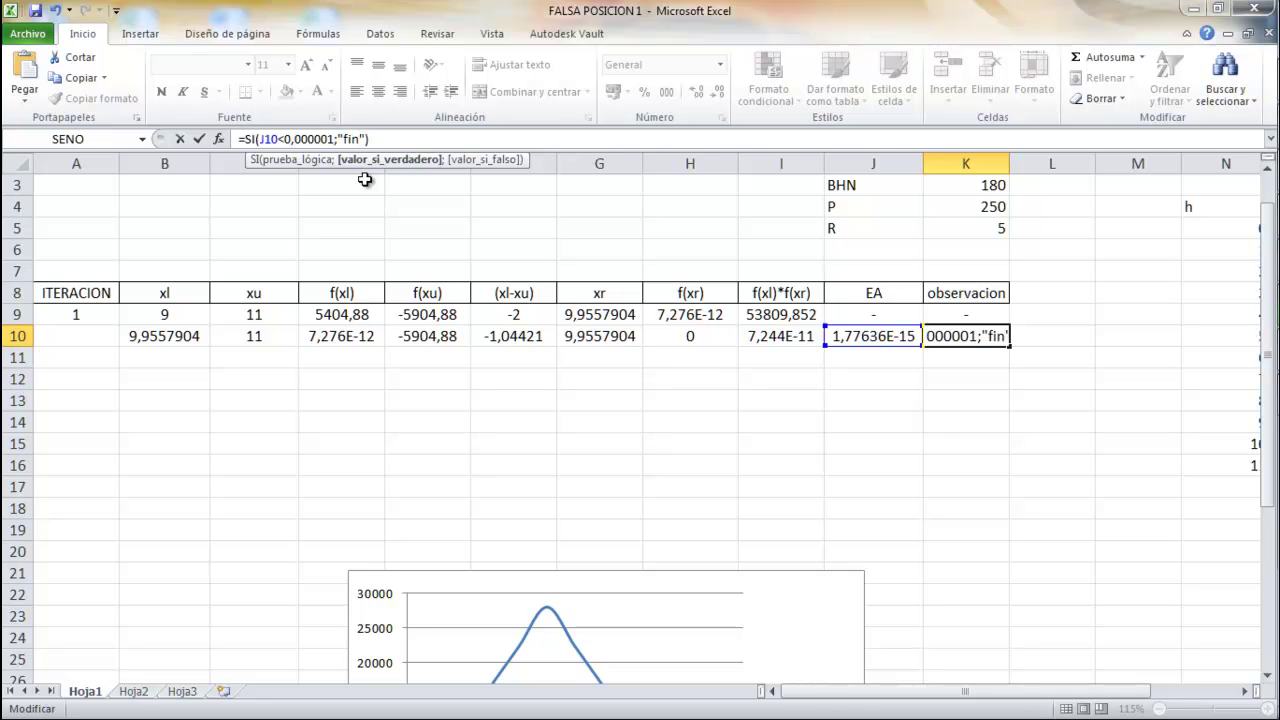
pyautogui.press('End')
pyautogui.write(';')
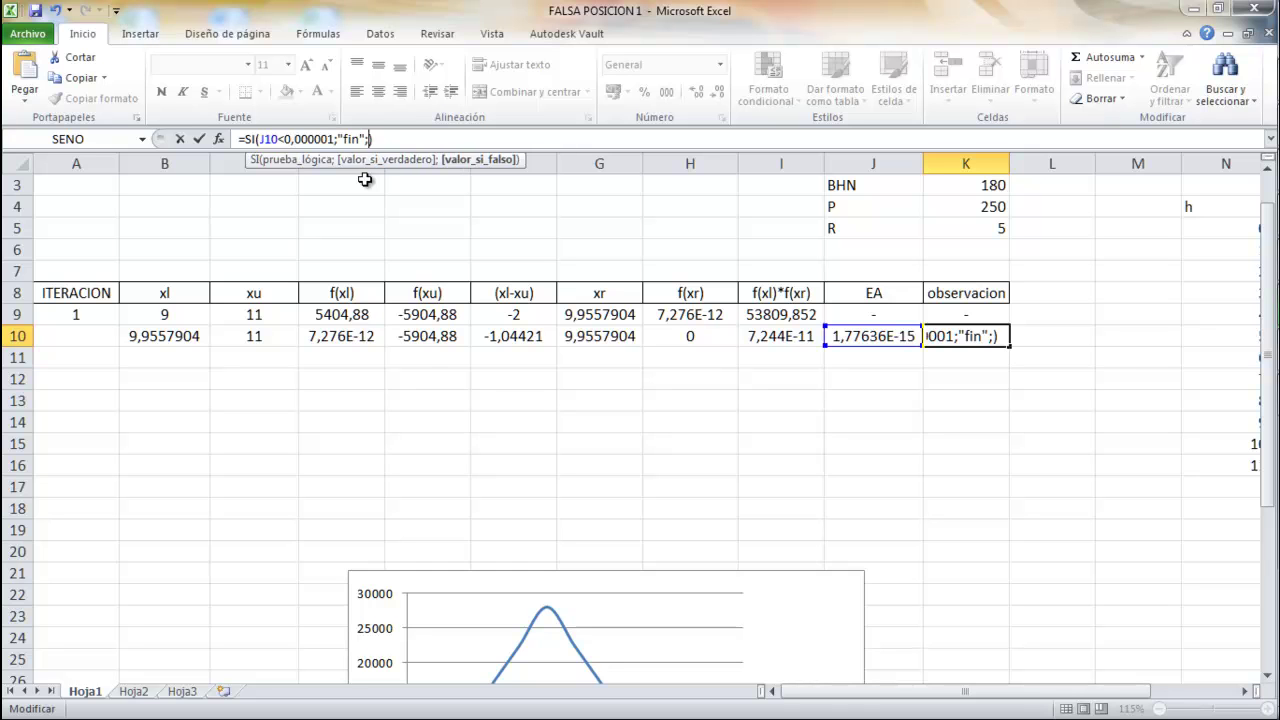
pyautogui.write('con')
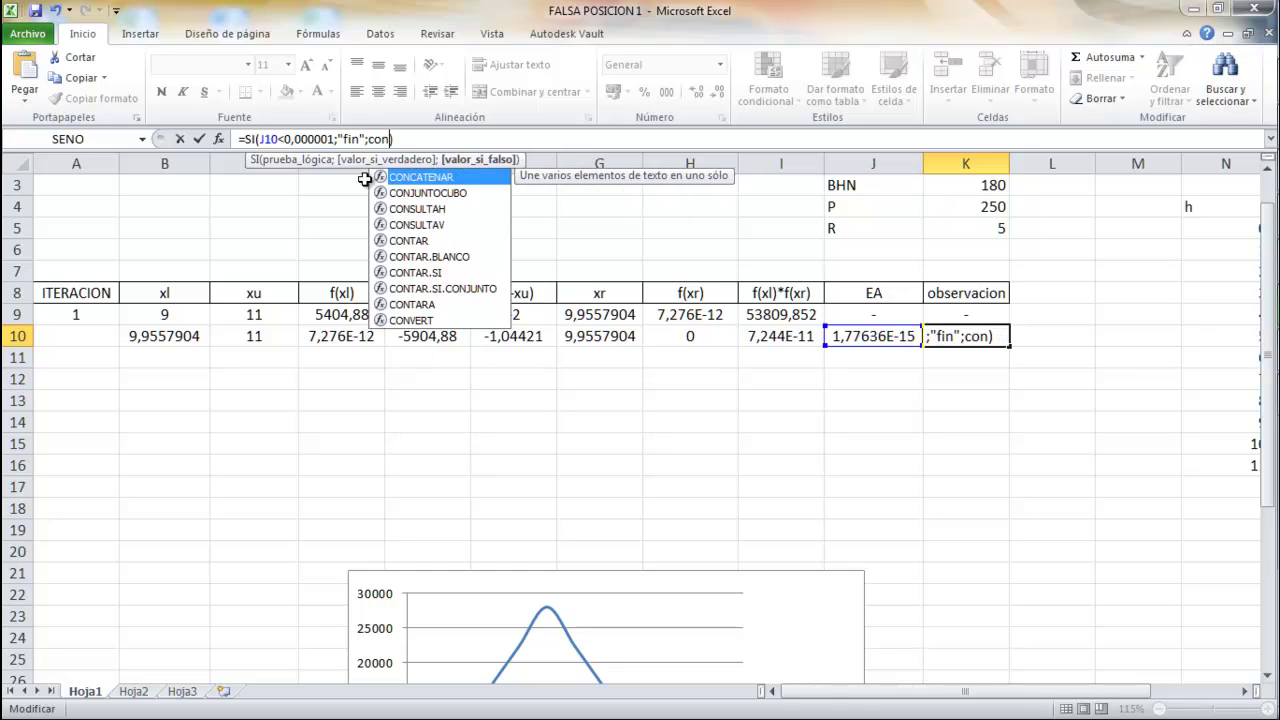
pyautogui.write('tinuar')
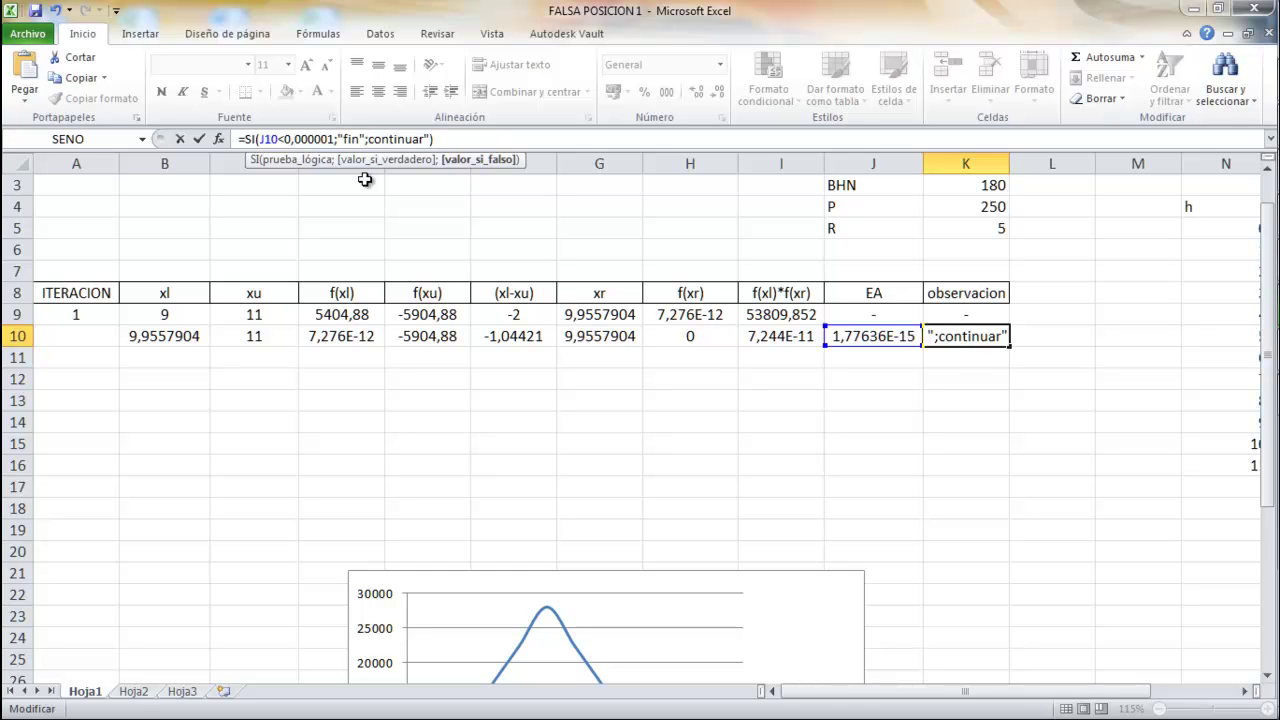
pyautogui.press('Return')
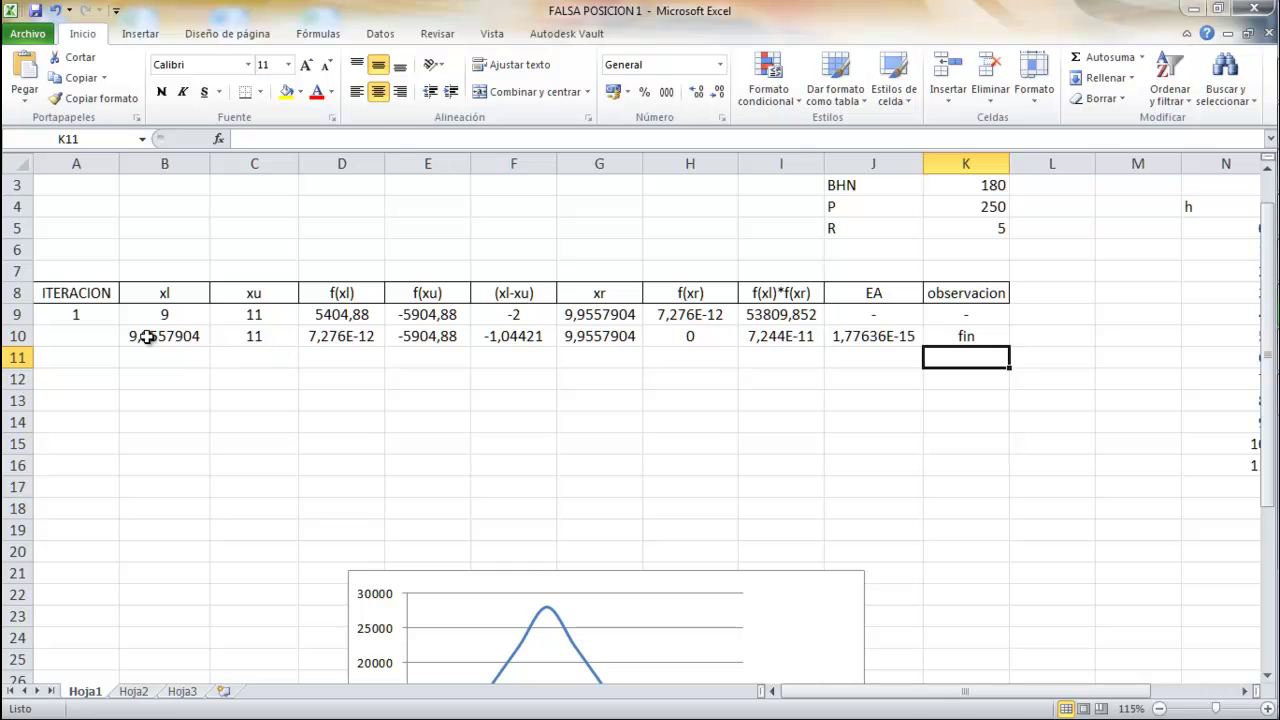
# - Enter 2 as the iteration number in A10
pyautogui.click(116, 337)
pyautogui.write('2')
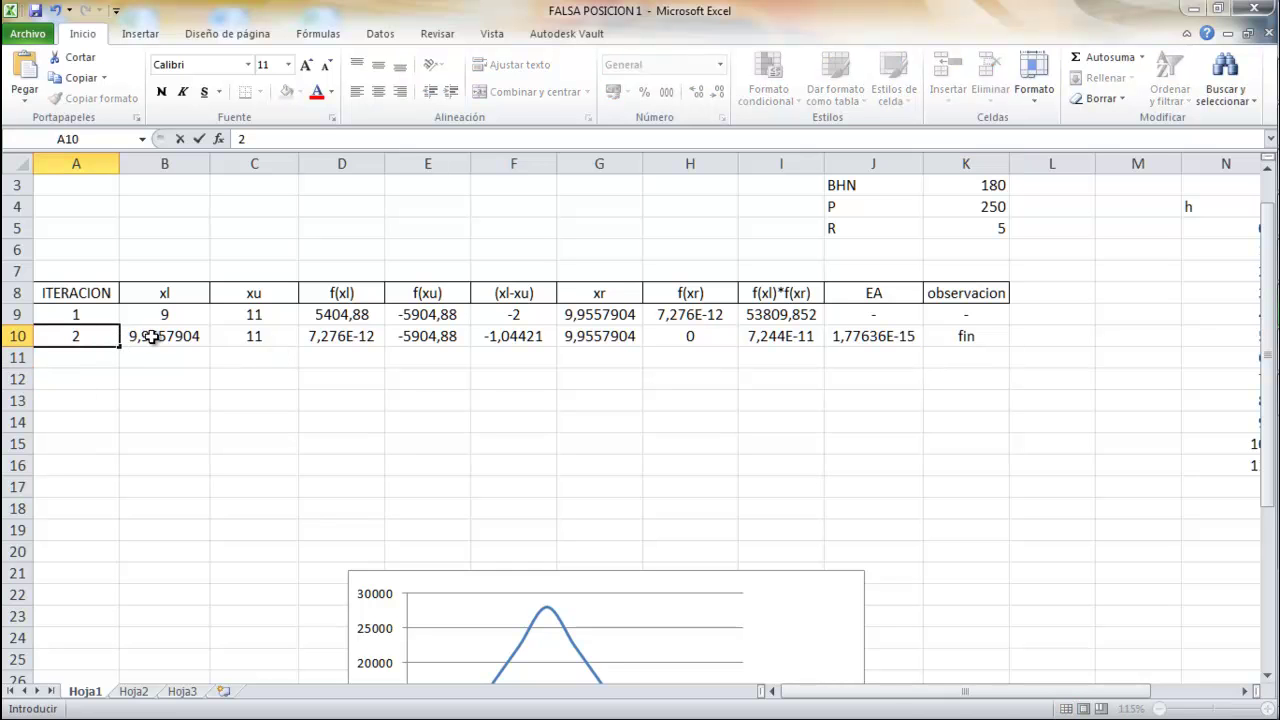
pyautogui.click(148, 337)
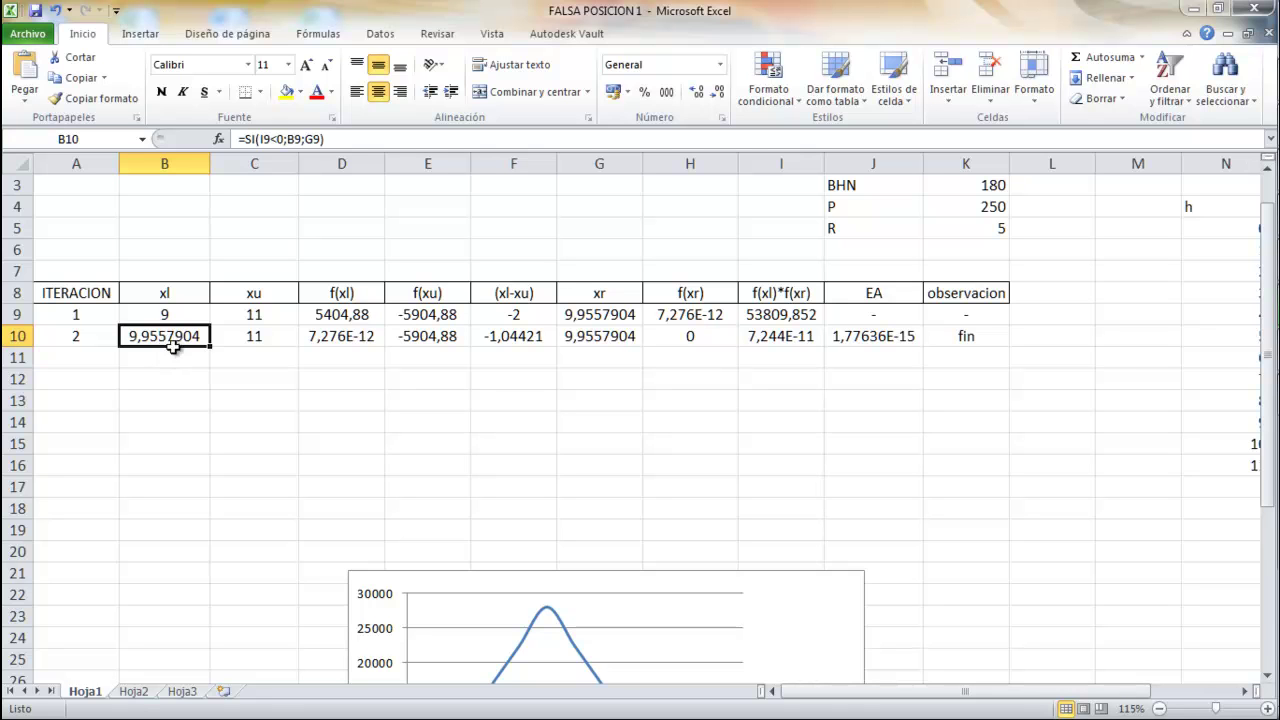
pyautogui.click(172, 357)
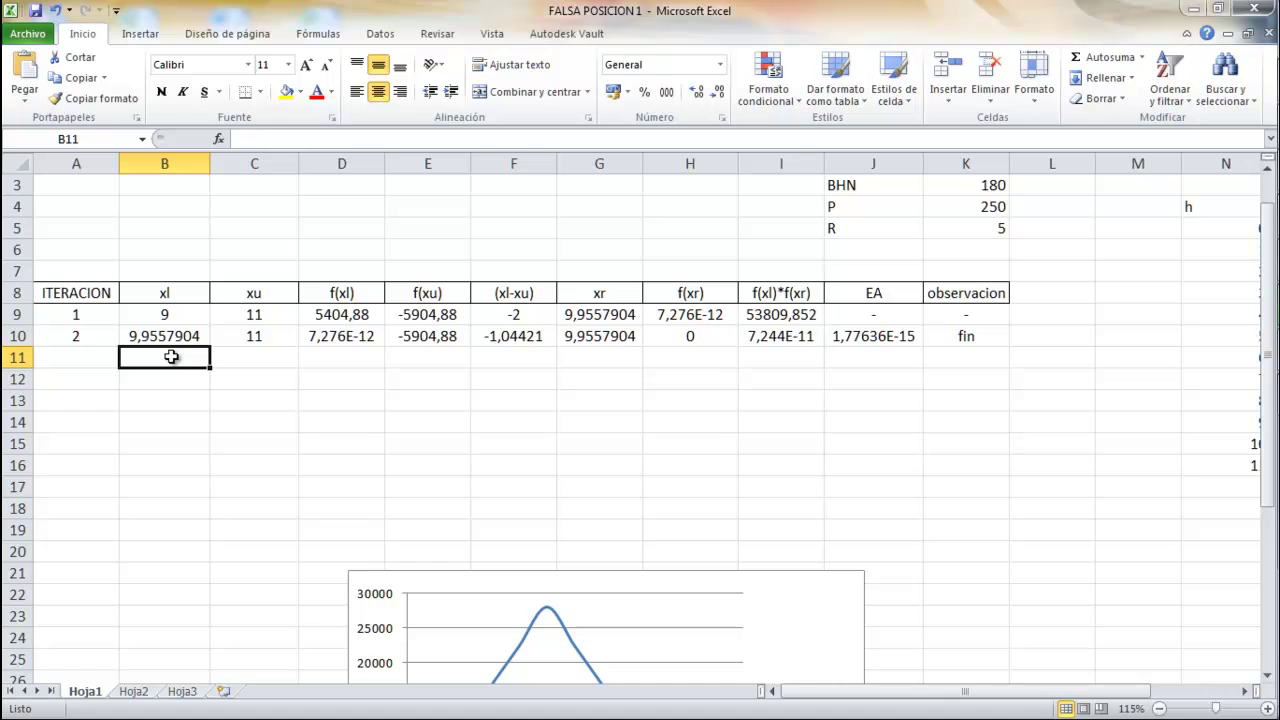
pyautogui.click(187, 446)
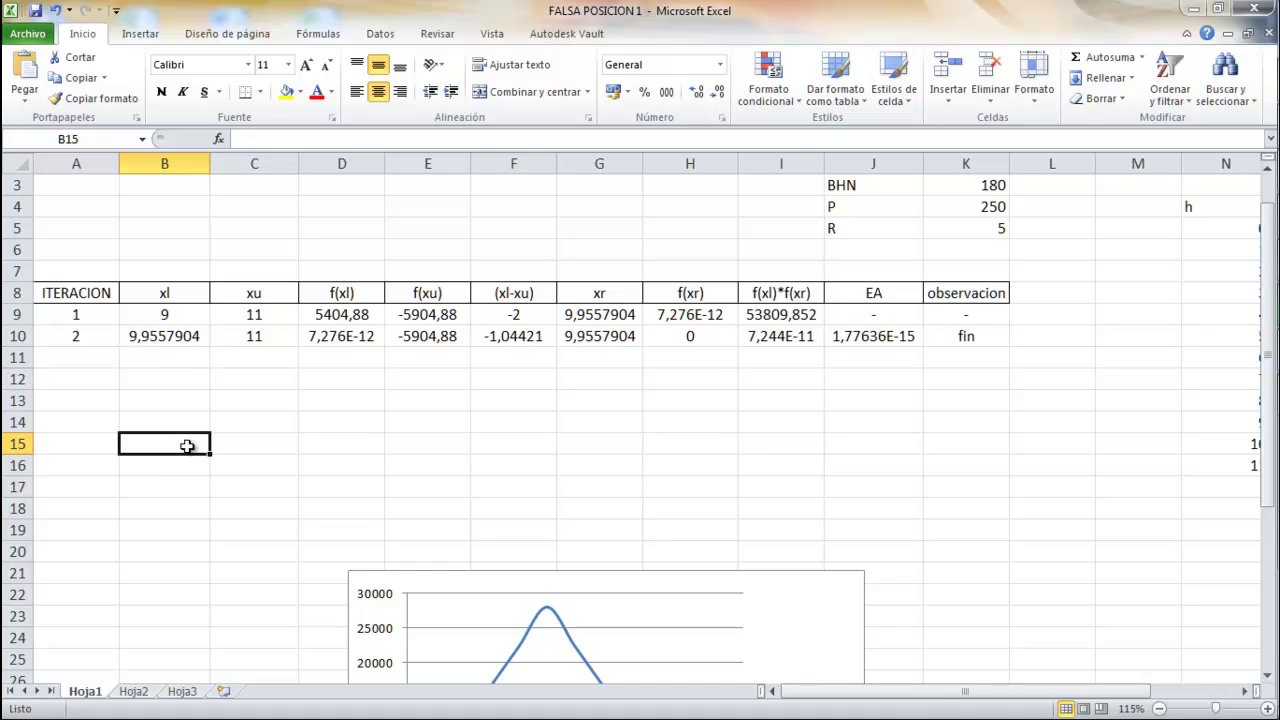
# - Type 'respuesta' in B15 and enter the root 9,95579 beside it in C15
pyautogui.write('respuesta')
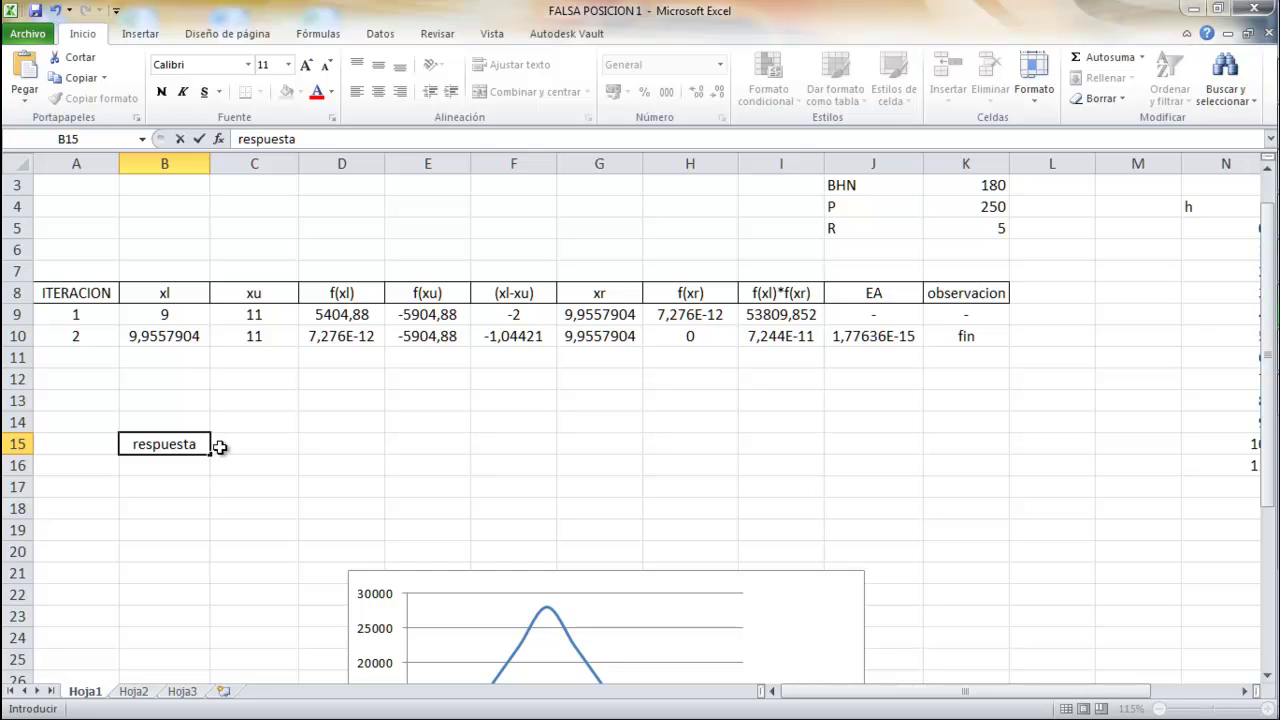
pyautogui.click(172, 339)
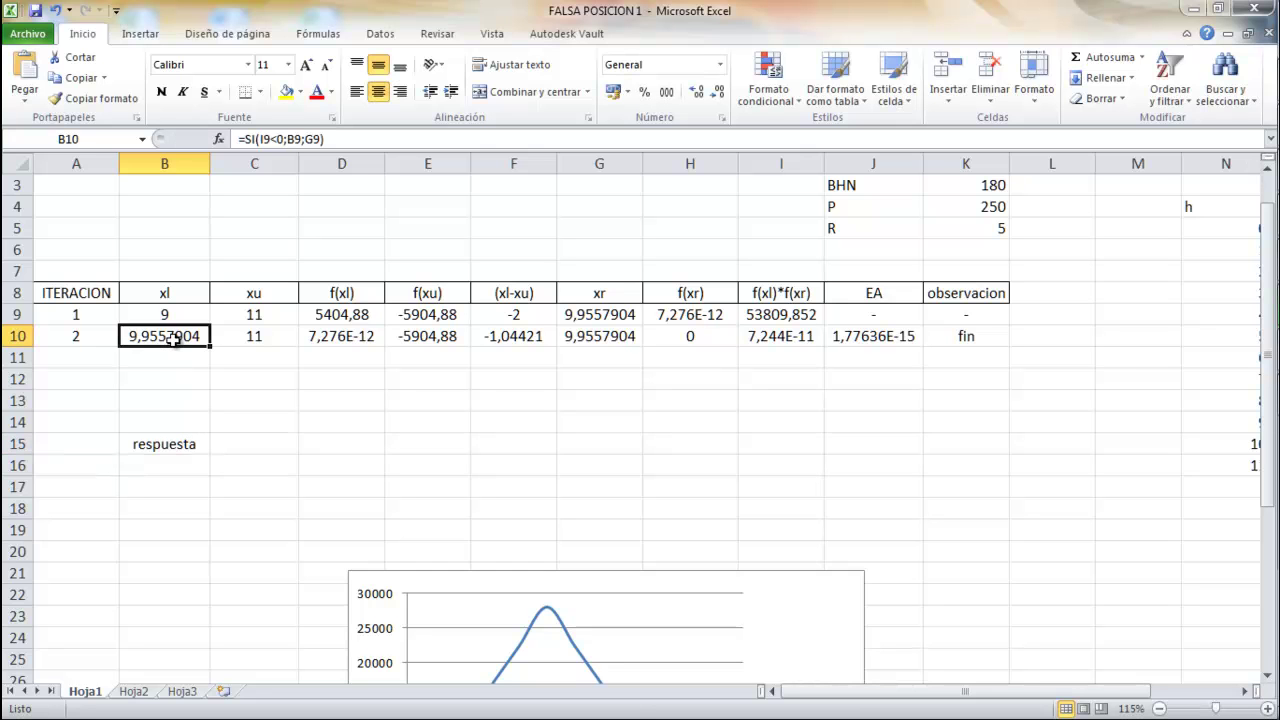
pyautogui.hotkey('ctrl', 'c')
pyautogui.click(274, 447)
pyautogui.hotkey('ctrl', 'v')
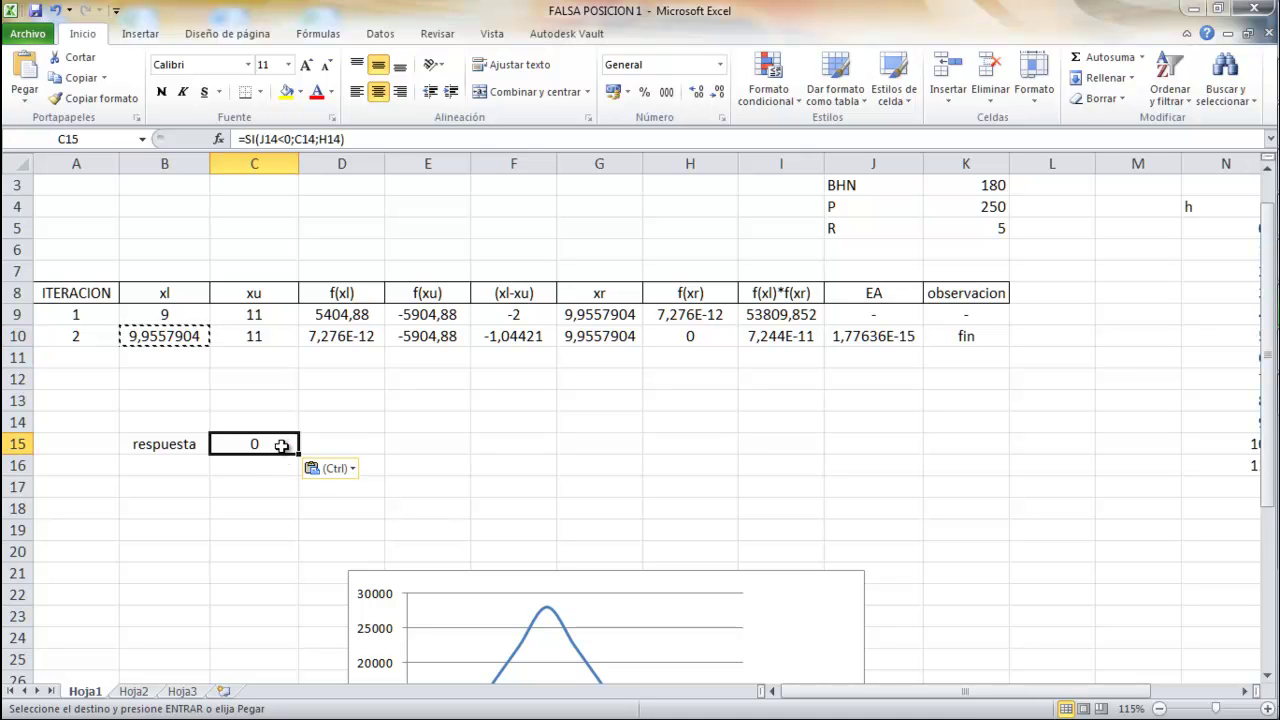
pyautogui.write('9,')
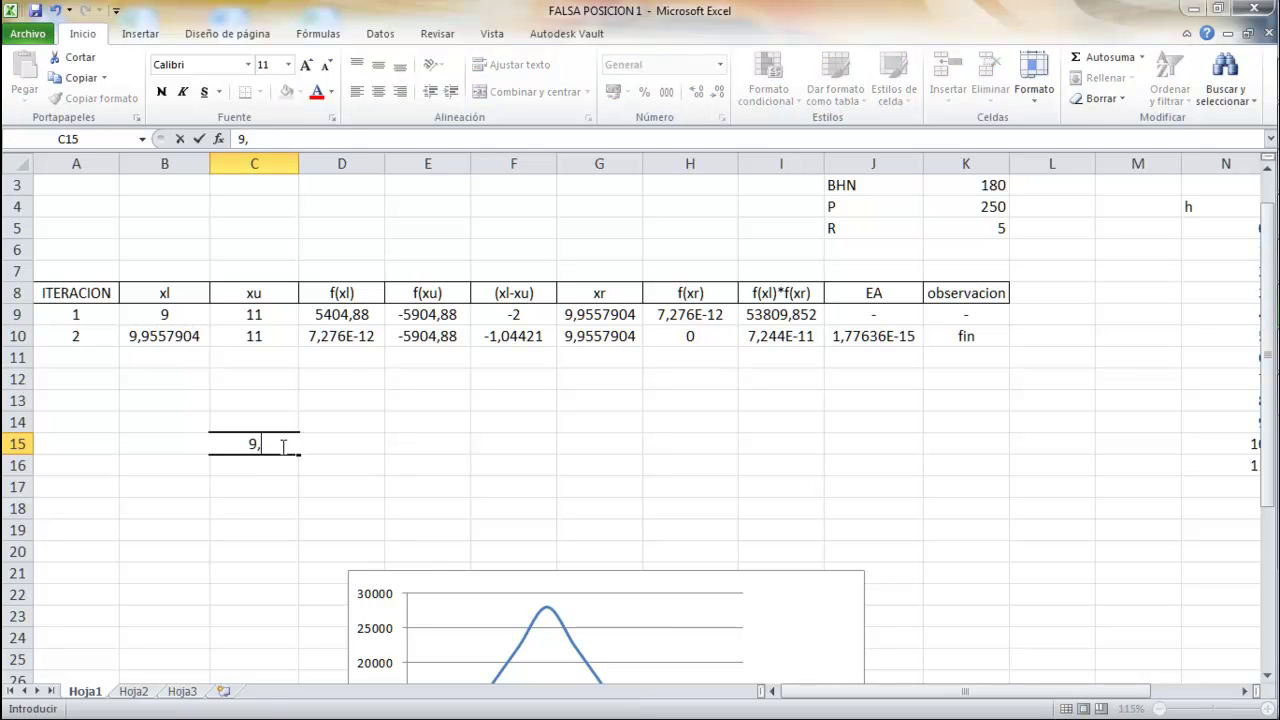
pyautogui.write('95579')
pyautogui.click(258, 502)
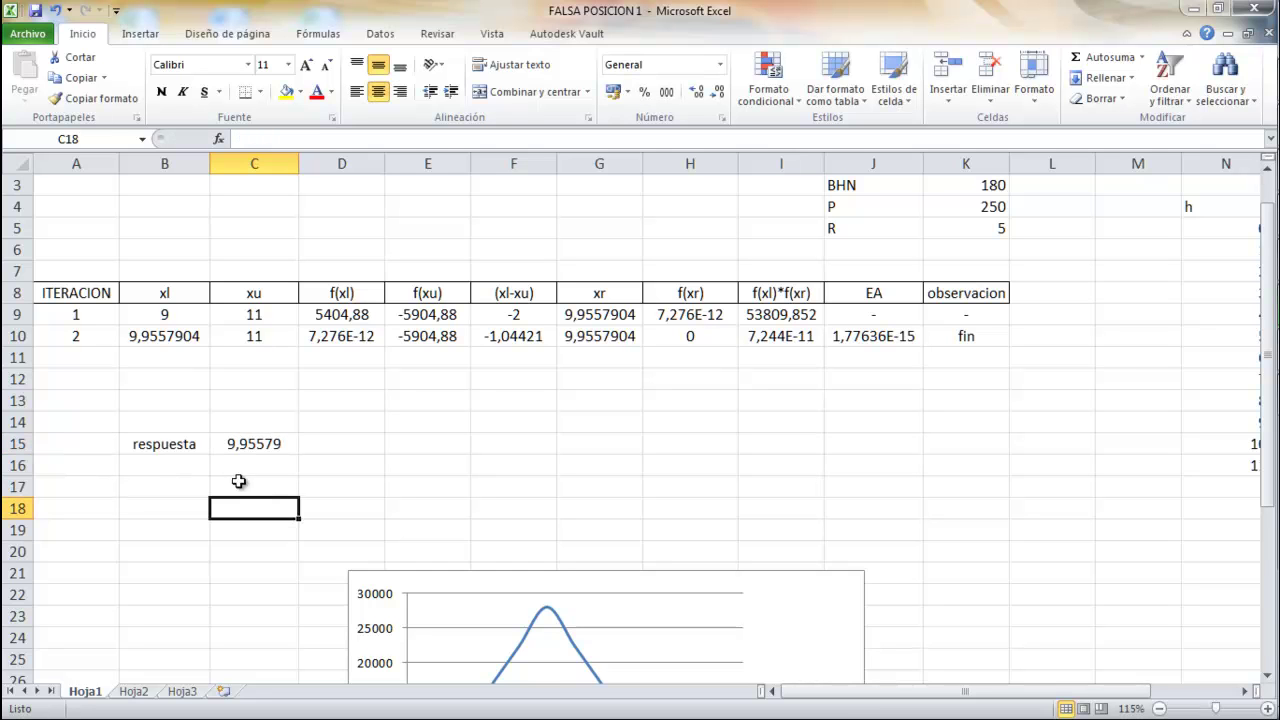
pyautogui.moveTo(196, 443); pyautogui.dragTo(231, 445)
# - Review the chart below the table, return to the table, and minimize the workbook
pyautogui.scroll(-1, 231, 445)
pyautogui.scroll(-3, 238, 455)
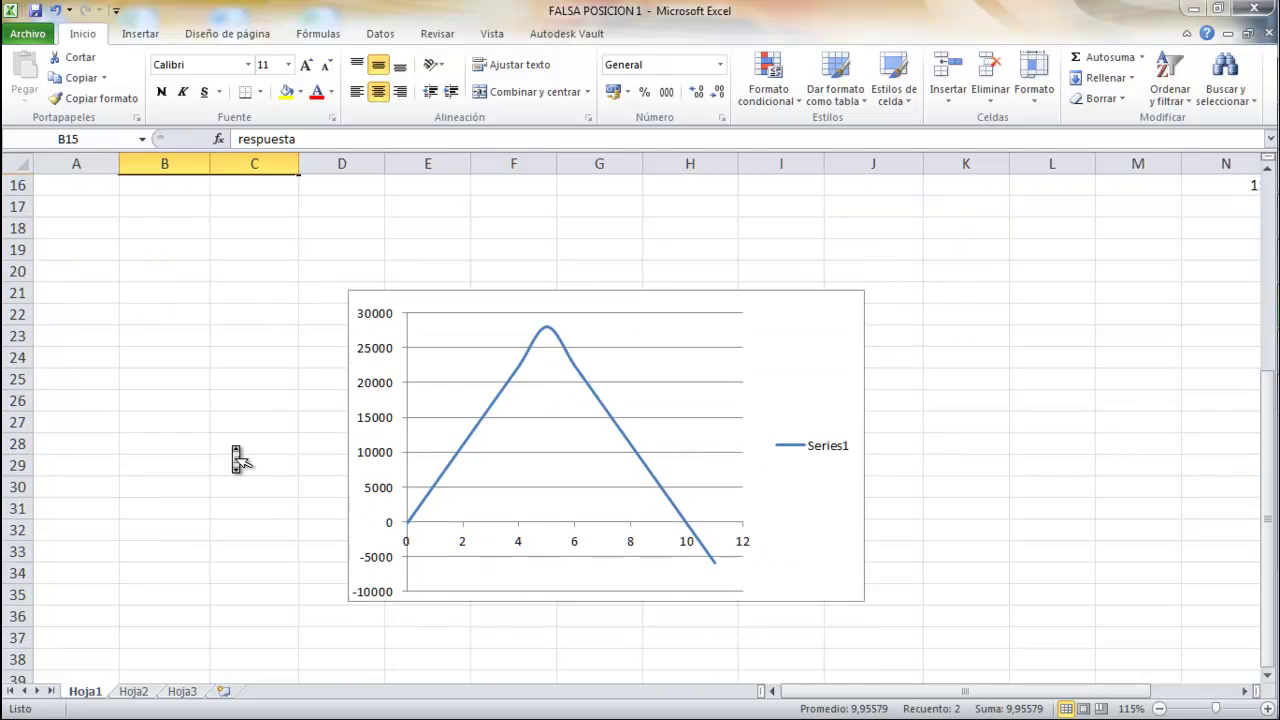
pyautogui.scroll(-1, 240, 457)
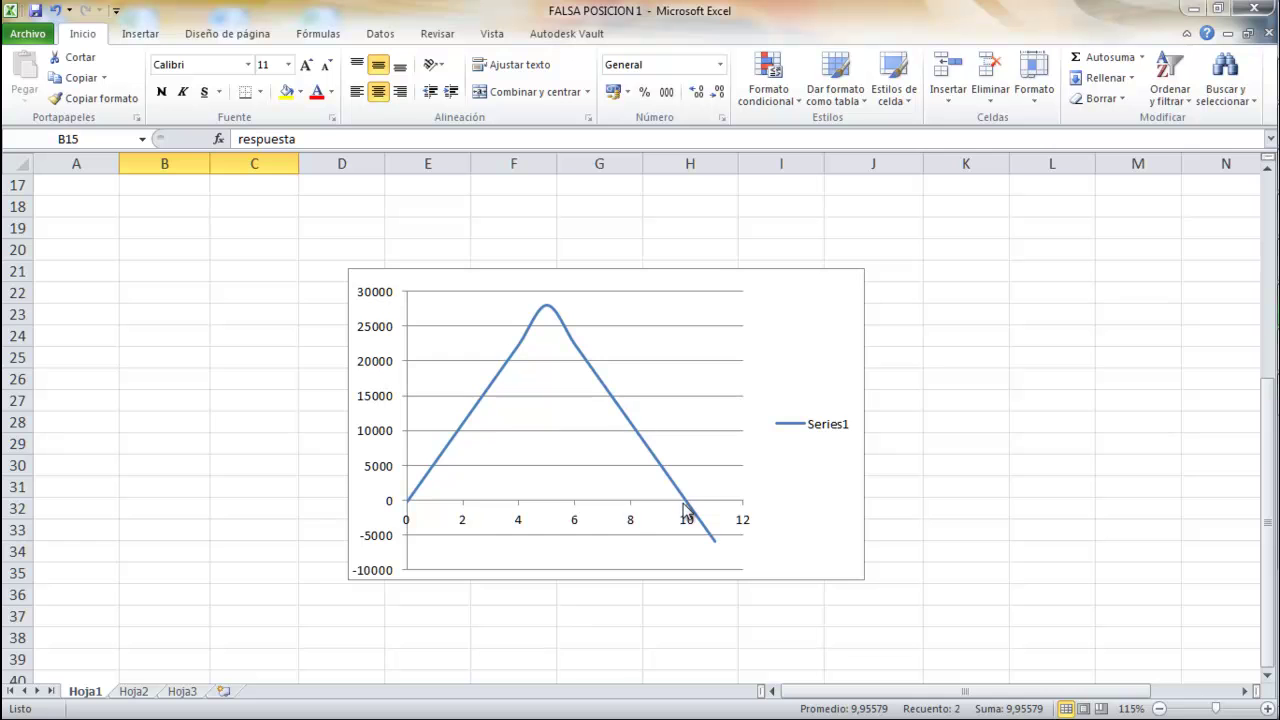
pyautogui.moveTo(688, 507)
pyautogui.scroll(1, 690, 513)
pyautogui.scroll(-3, 688, 510)
pyautogui.scroll(2, 686, 451)
pyautogui.scroll(4, 688, 455)
pyautogui.scroll(1, 686, 455)
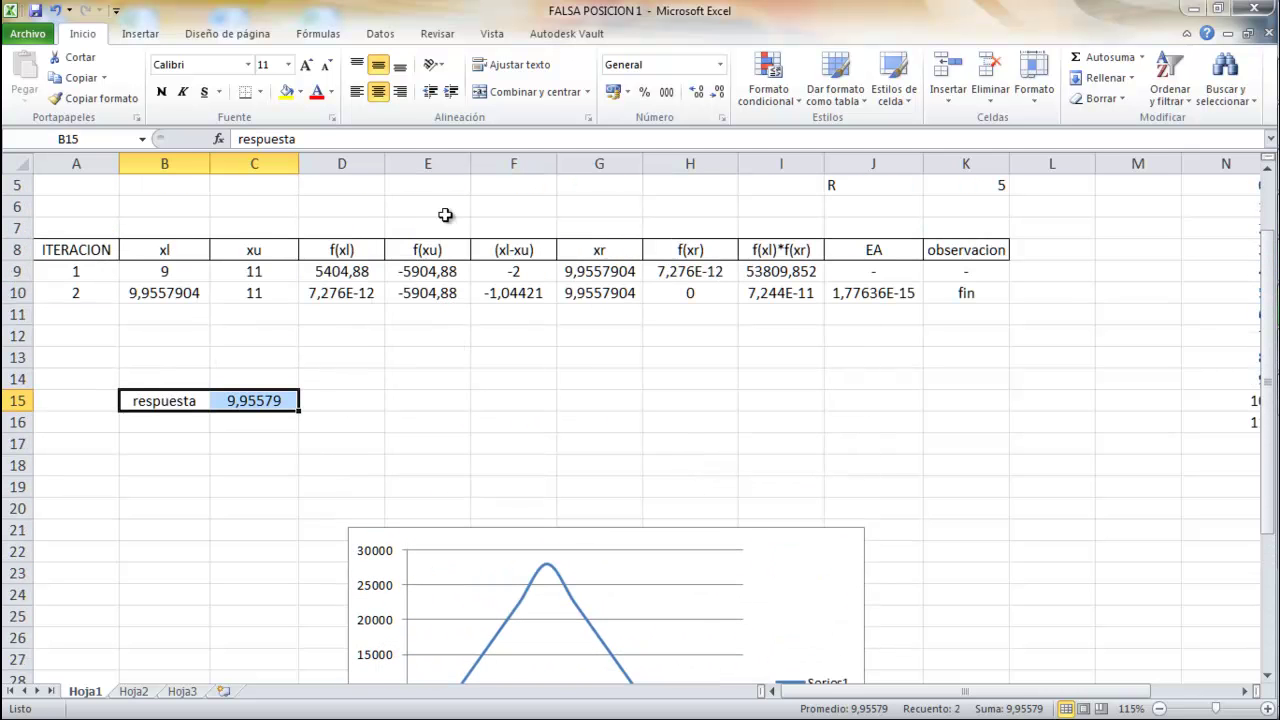
pyautogui.click(1195, 15)
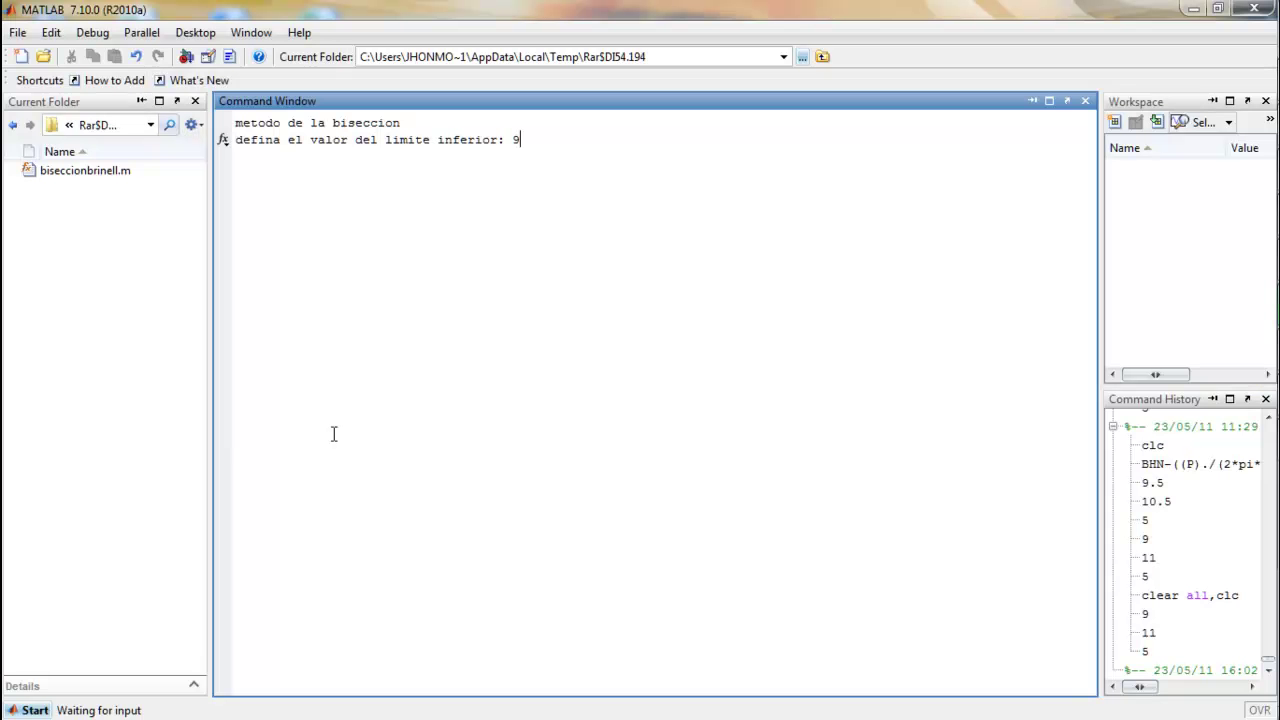
# - Run bisection with limits 9 and 11 and 5 significant figures, then select the 'La respuesta es' 9.95578 line
pyautogui.press('Return')
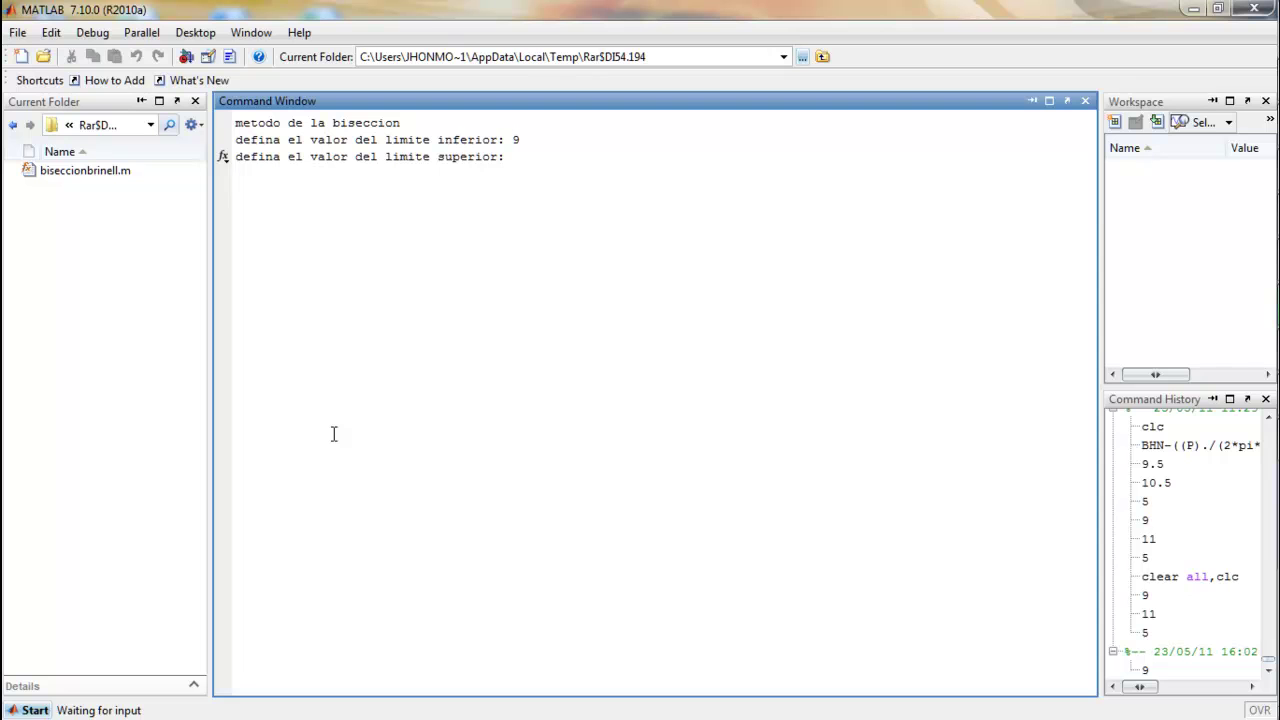
pyautogui.write('11')
pyautogui.press('Return')
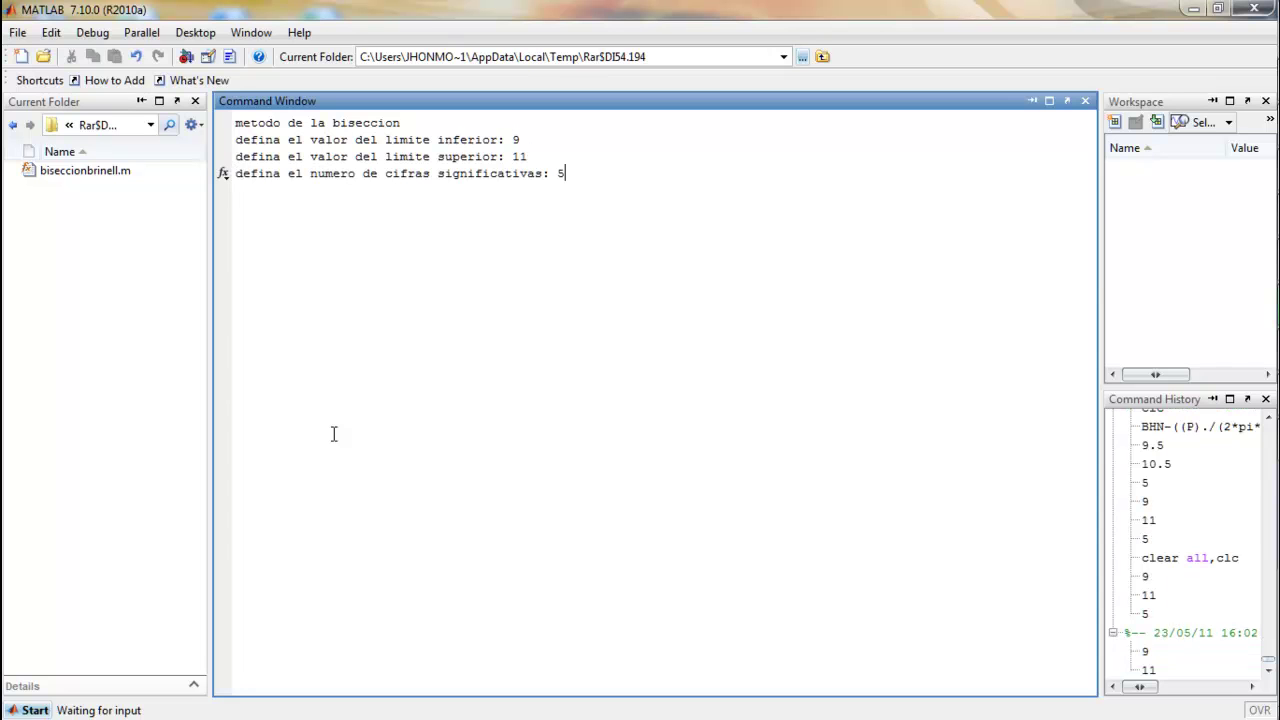
pyautogui.press('Return')
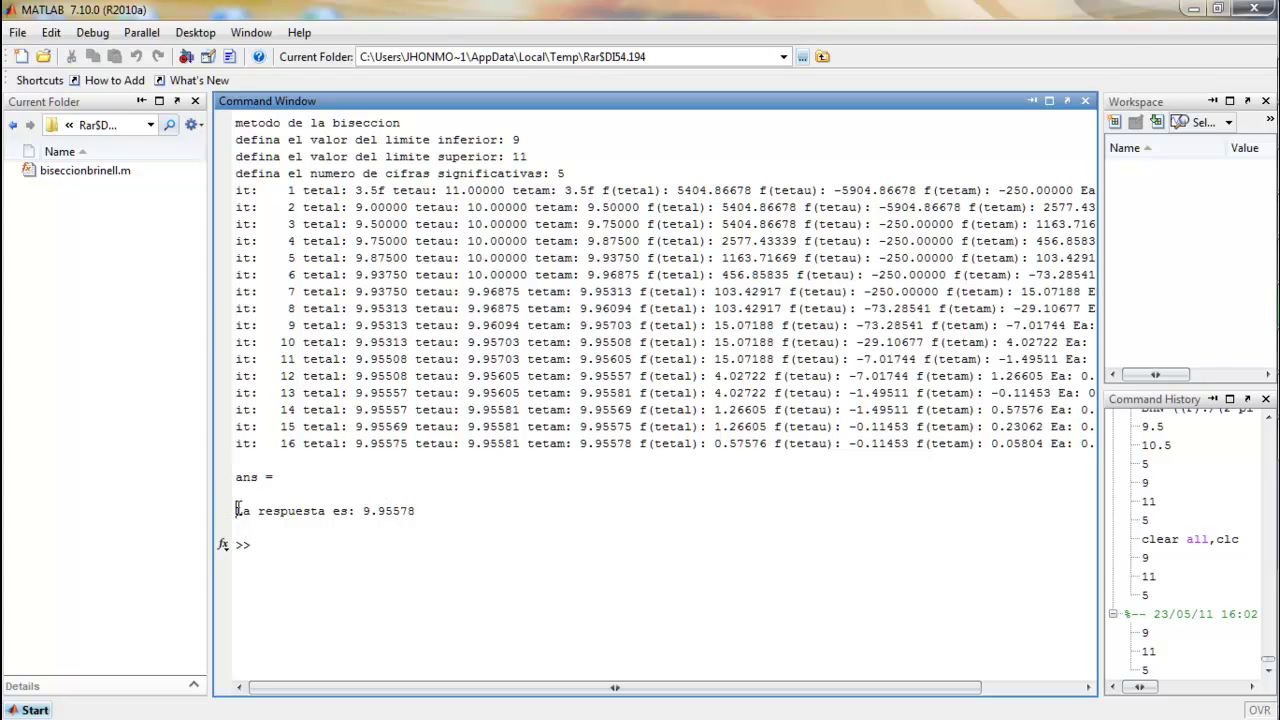
pyautogui.moveTo(237, 510); pyautogui.dragTo(420, 515)
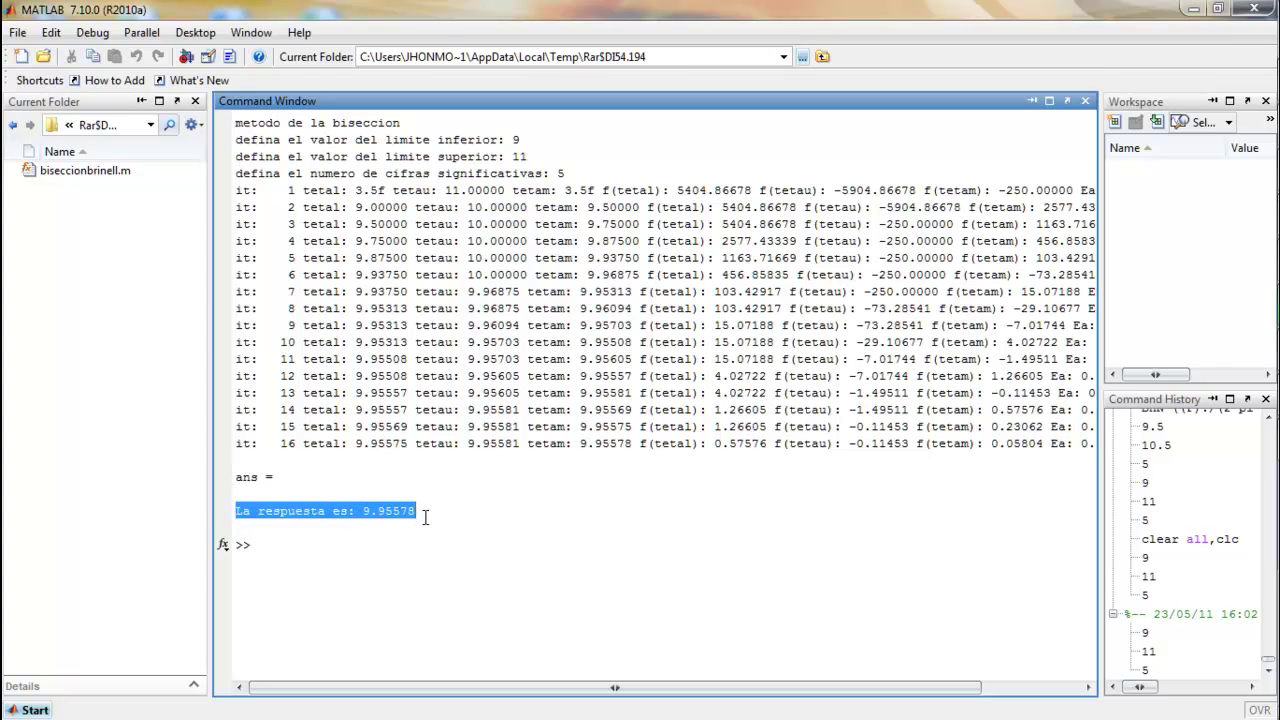
# - Restore MATLAB to a window, minimize the bisection editor, and bring back the FALSA POSICION workbook windowed
pyautogui.click(1217, 8)
pyautogui.click(720, 51)
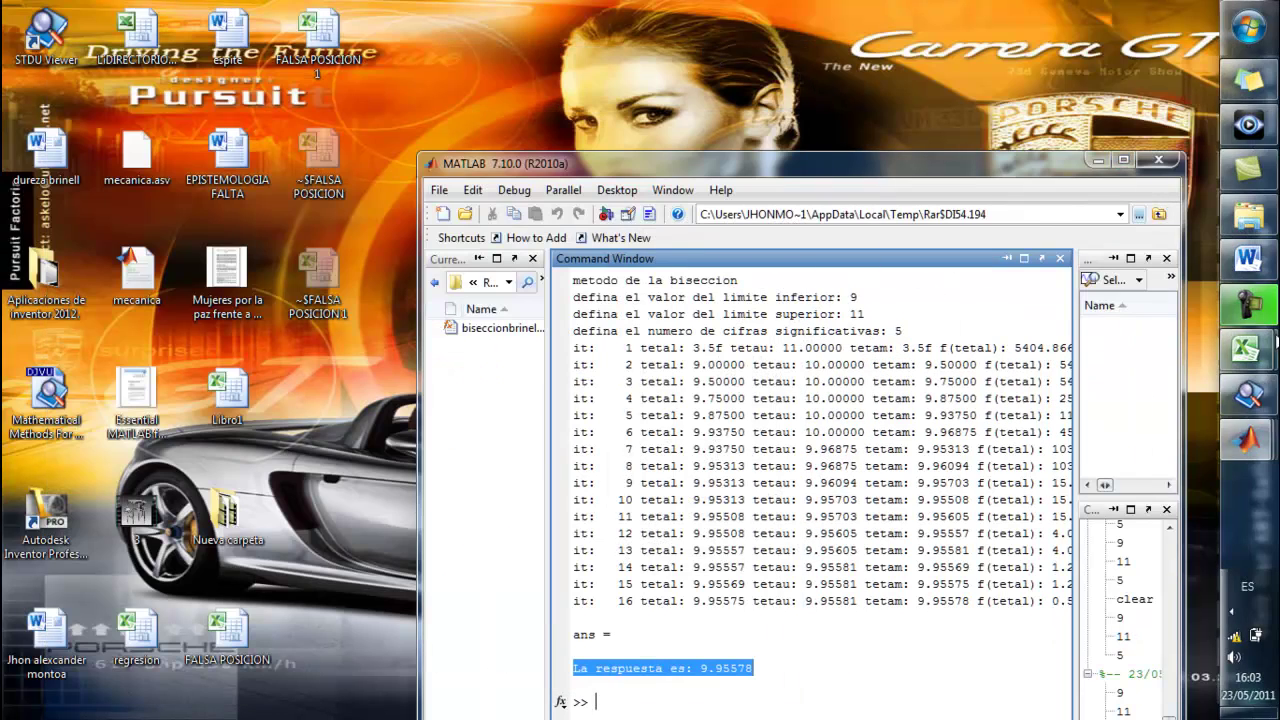
pyautogui.moveTo(1256, 352)
pyautogui.click(1100, 410)
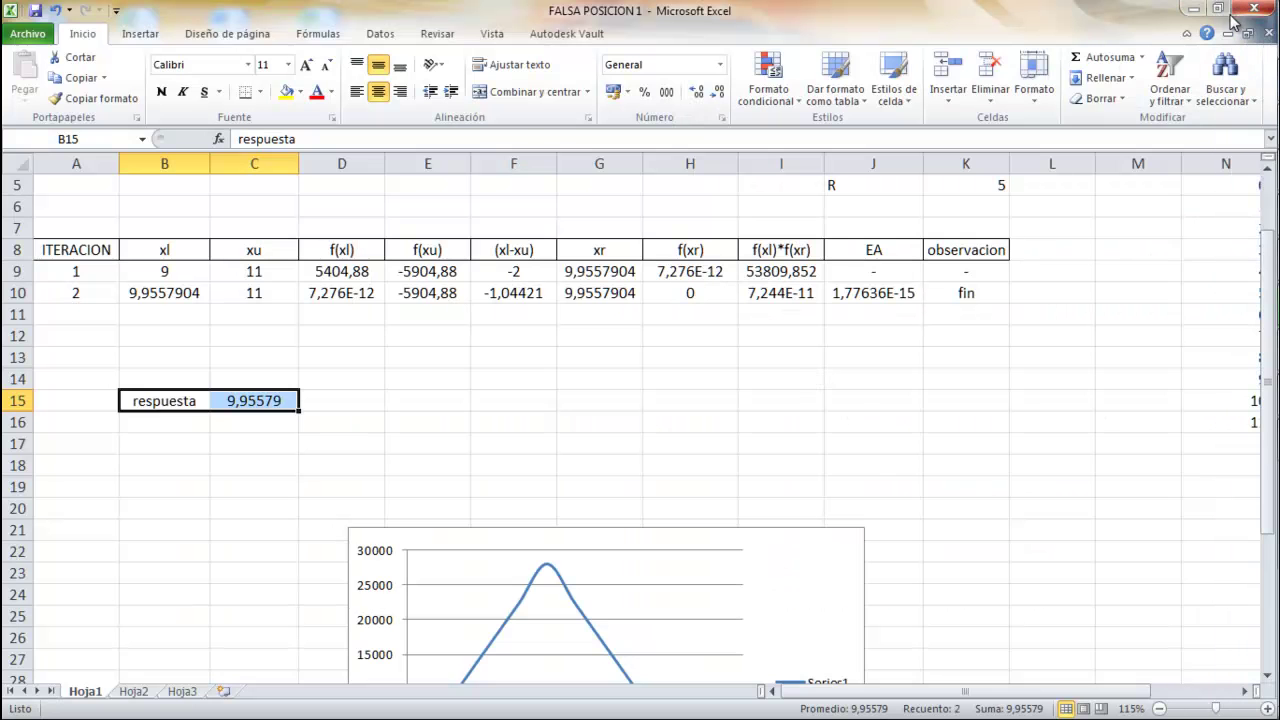
pyautogui.click(1218, 9)
# - Position the MATLAB window beside the Excel results so 9.95578 and 9,95579 show together
pyautogui.moveTo(878, 172); pyautogui.dragTo(904, 17)
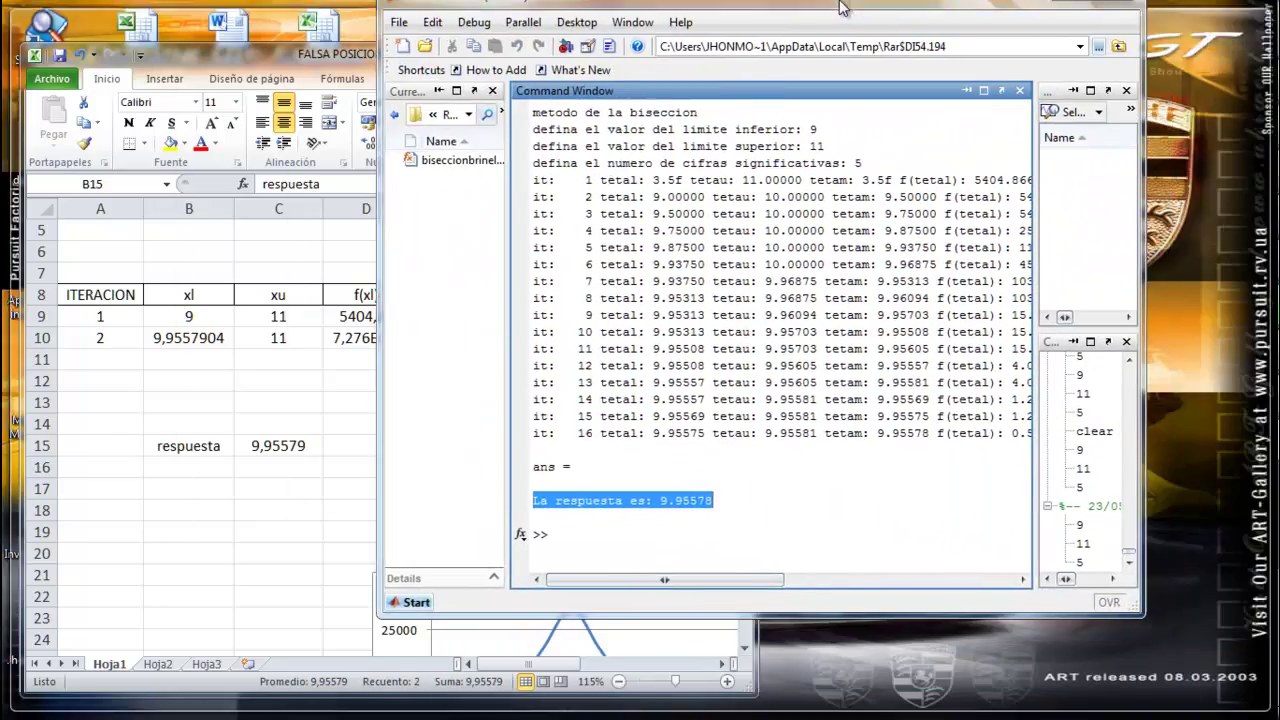
pyautogui.doubleClick(904, 12)
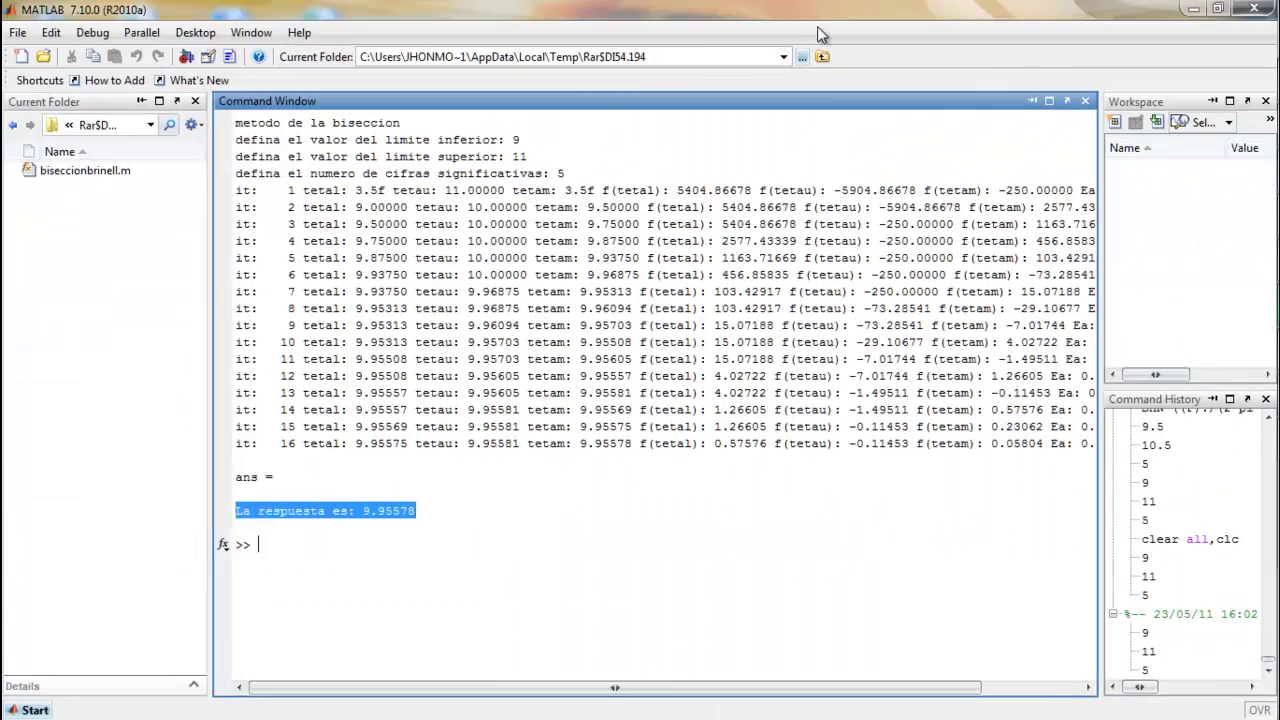
pyautogui.click(1218, 10)
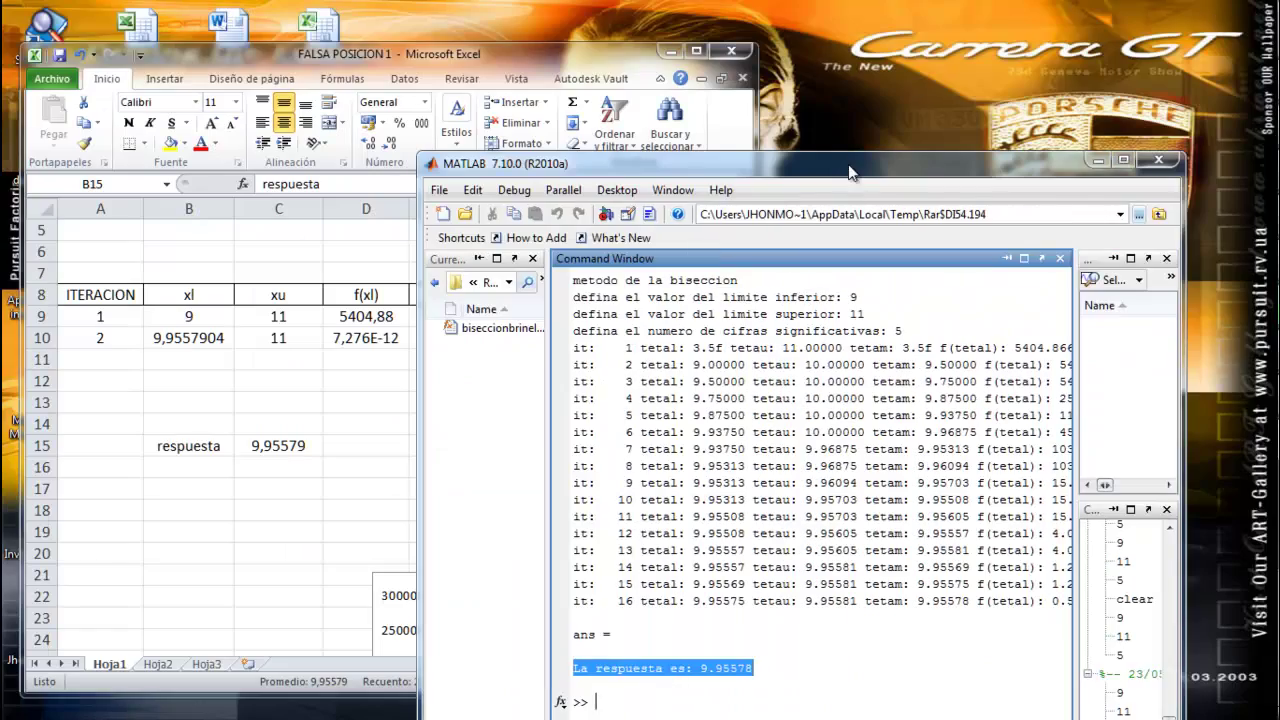
pyautogui.moveTo(850, 164); pyautogui.dragTo(792, 55)
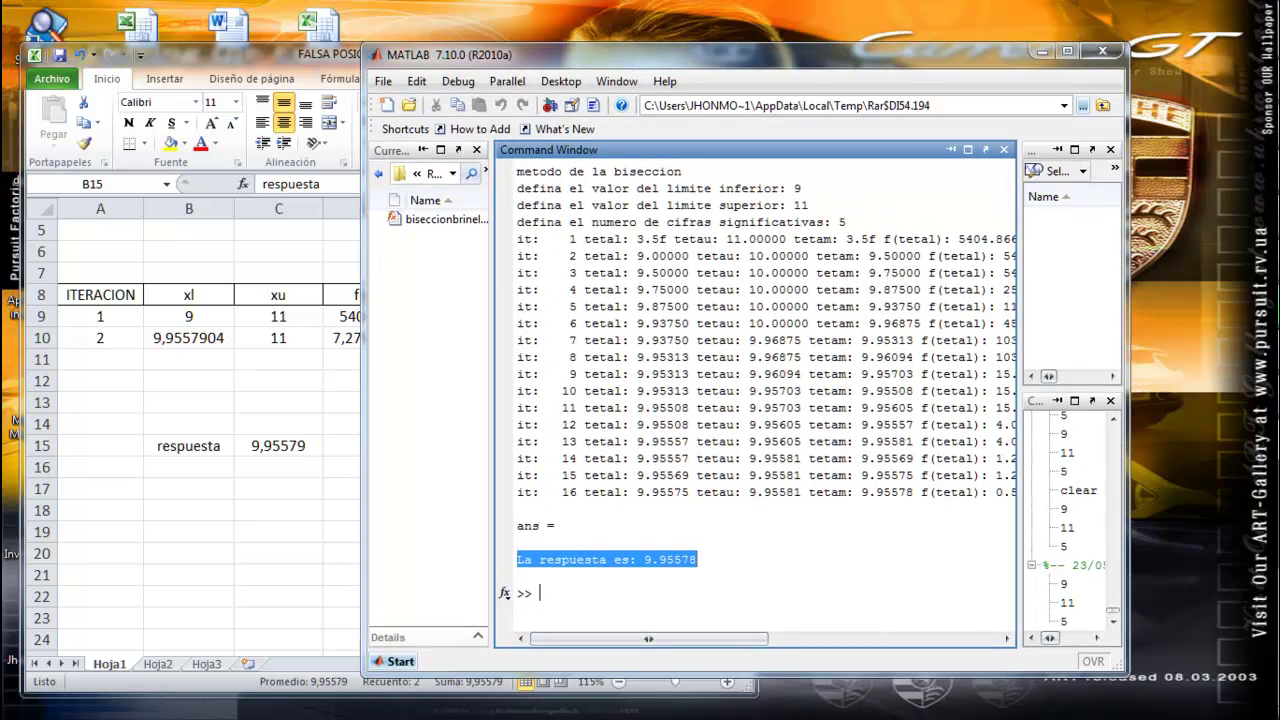